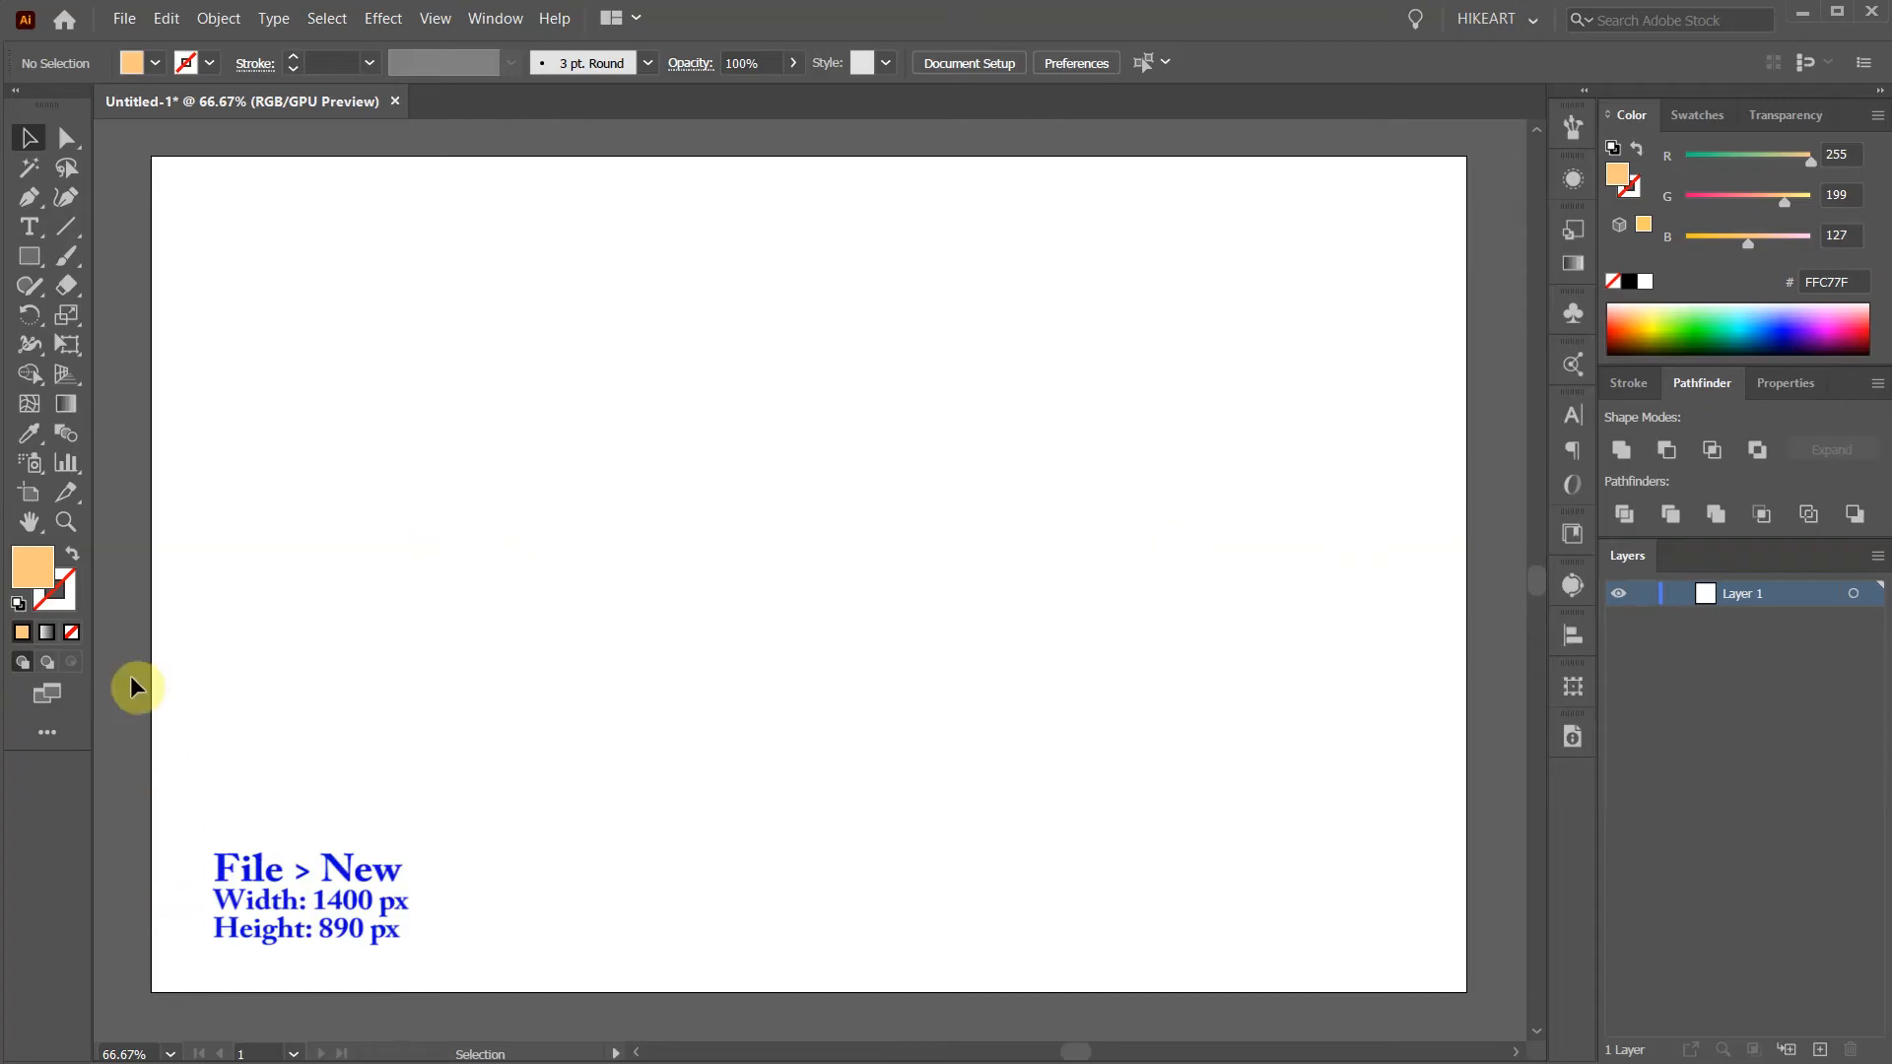
Draw a rectangle covering the entire artboard with the Rectangle tool.
key(m)
drag(152, 157, 1466, 991)
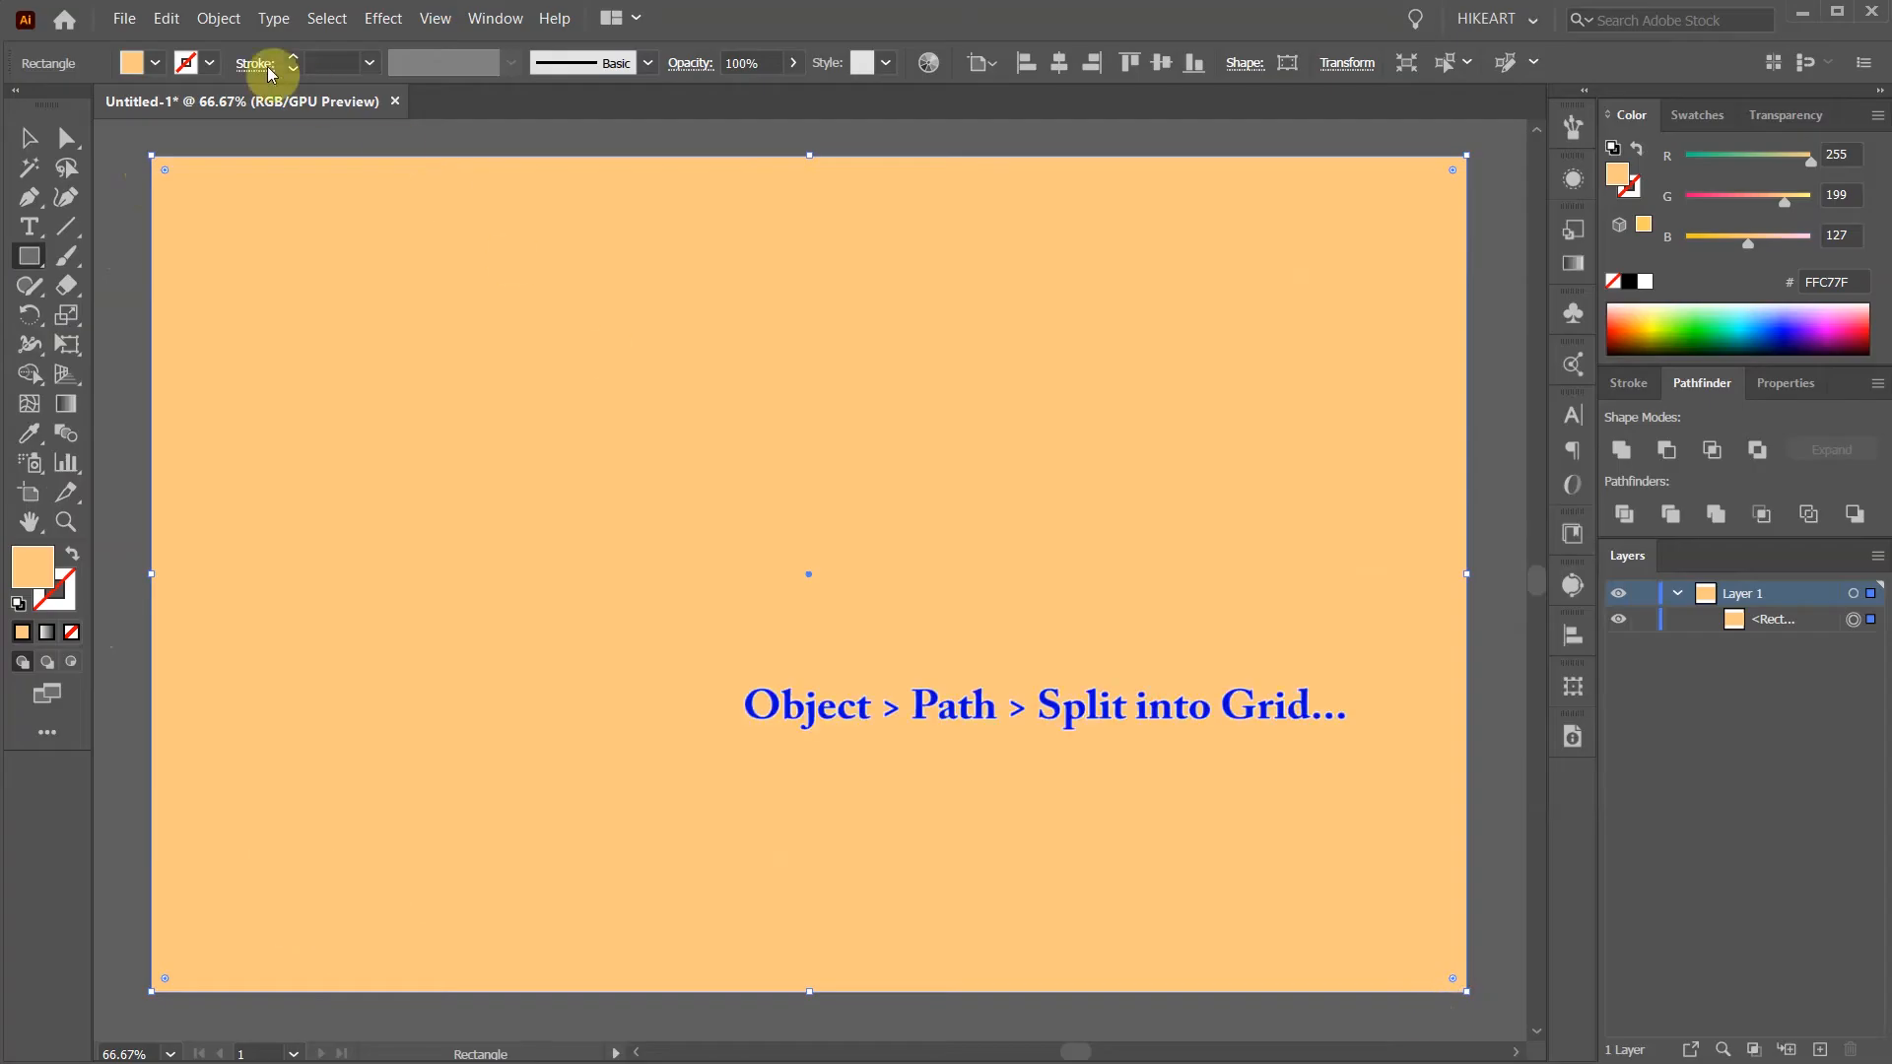
Split the artboard-sized rectangle into a grid of two rows and two columns.
click(219, 18)
mouse_move(384, 498)
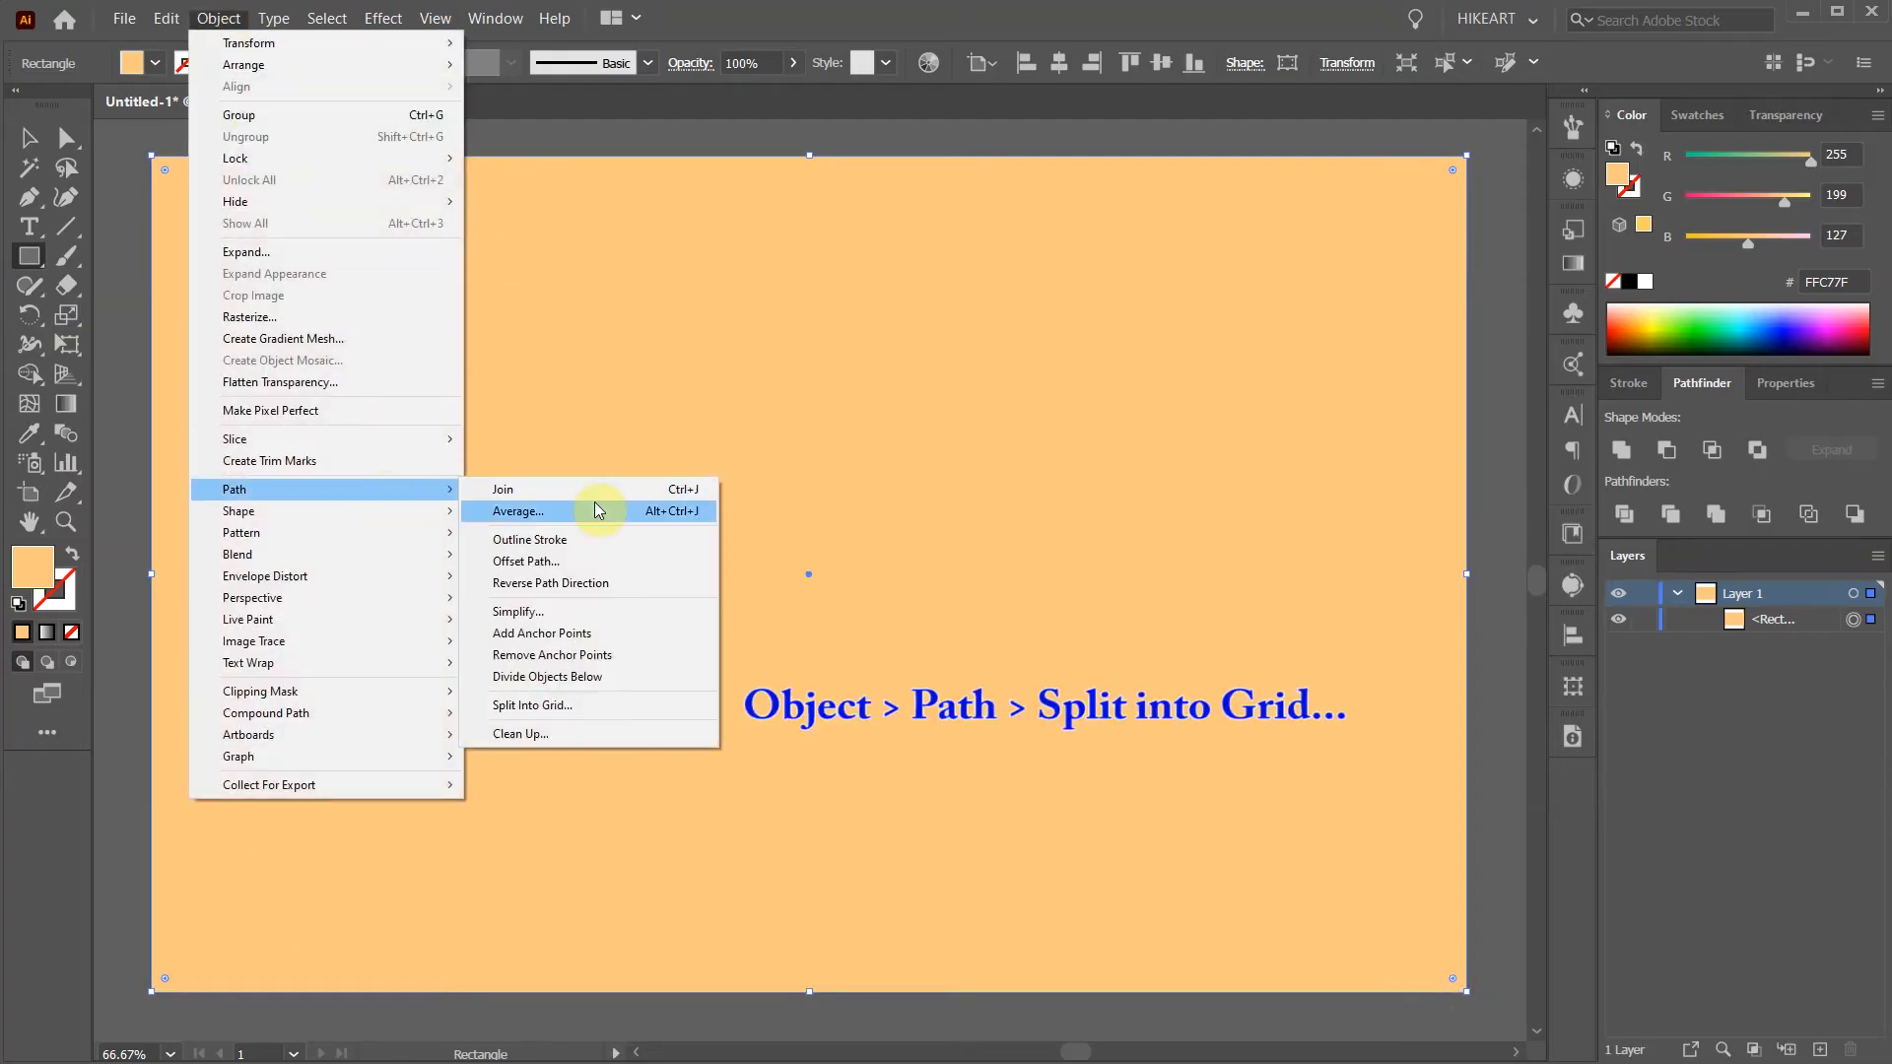
click(658, 703)
click(1380, 369)
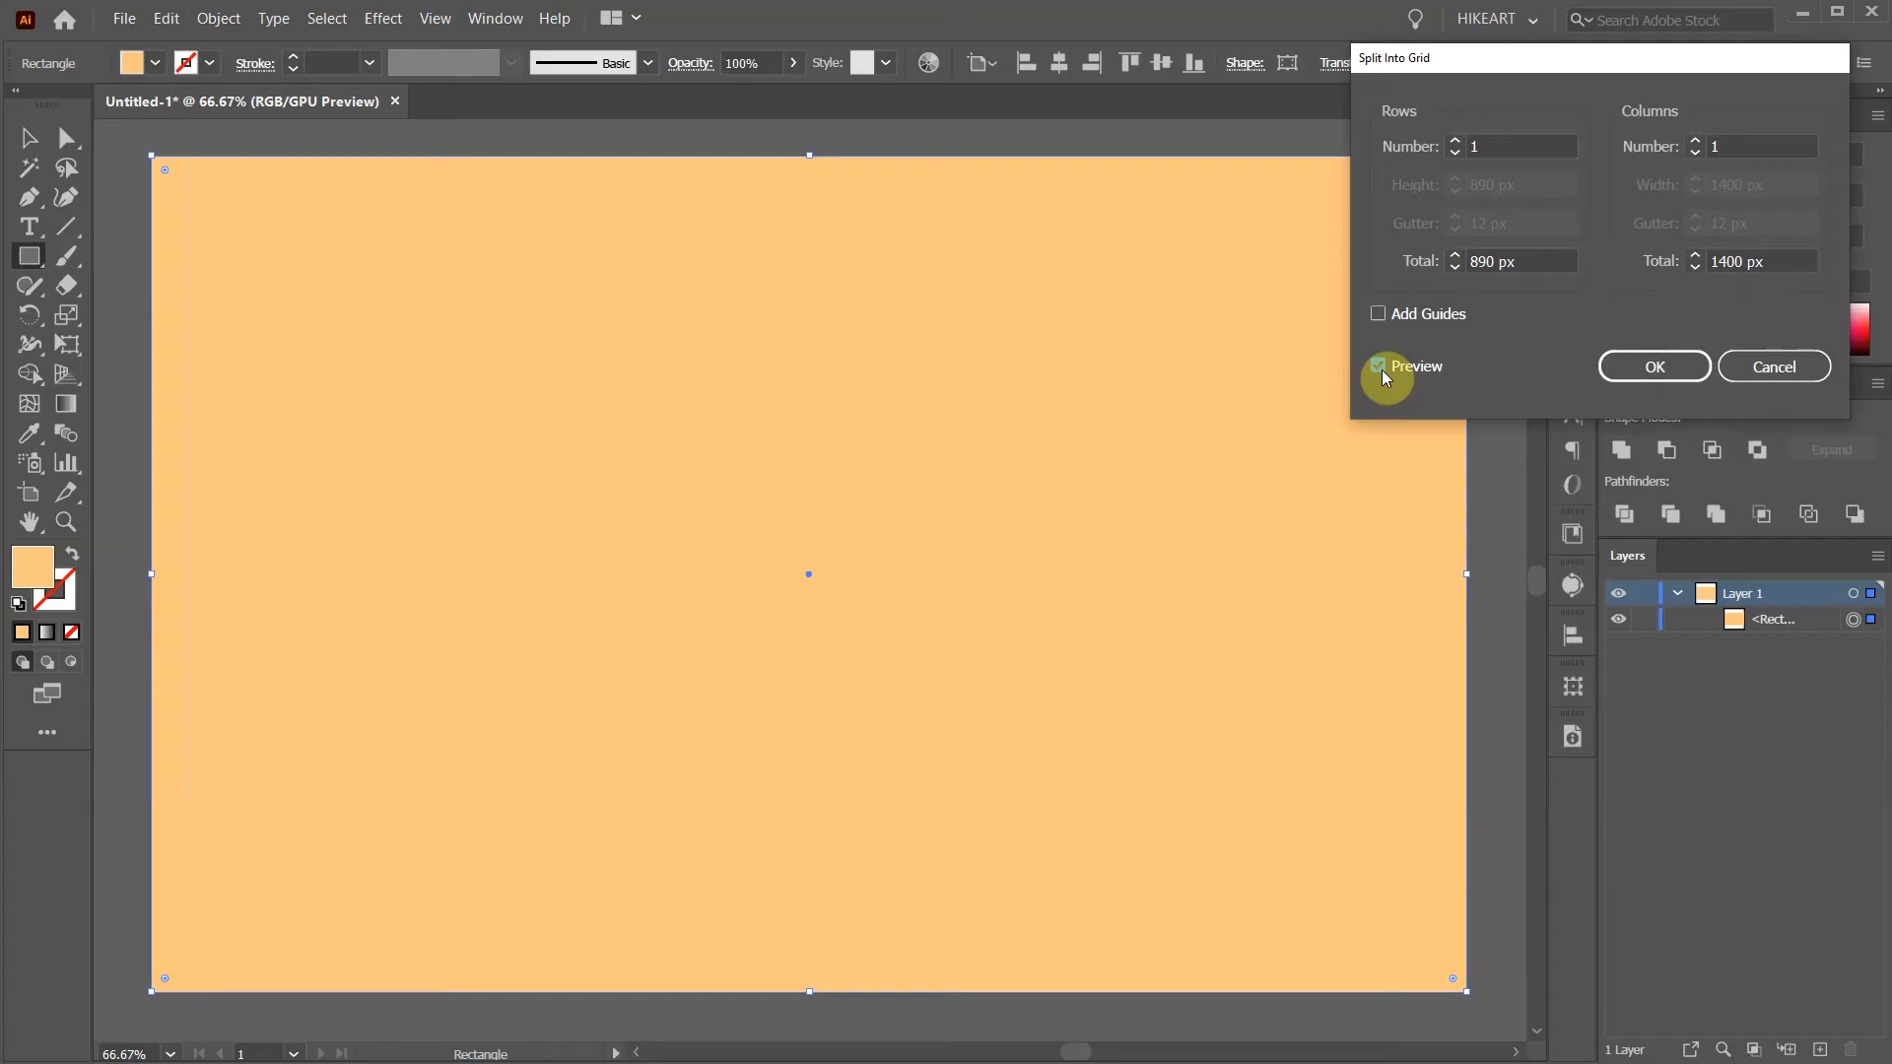
click(1454, 141)
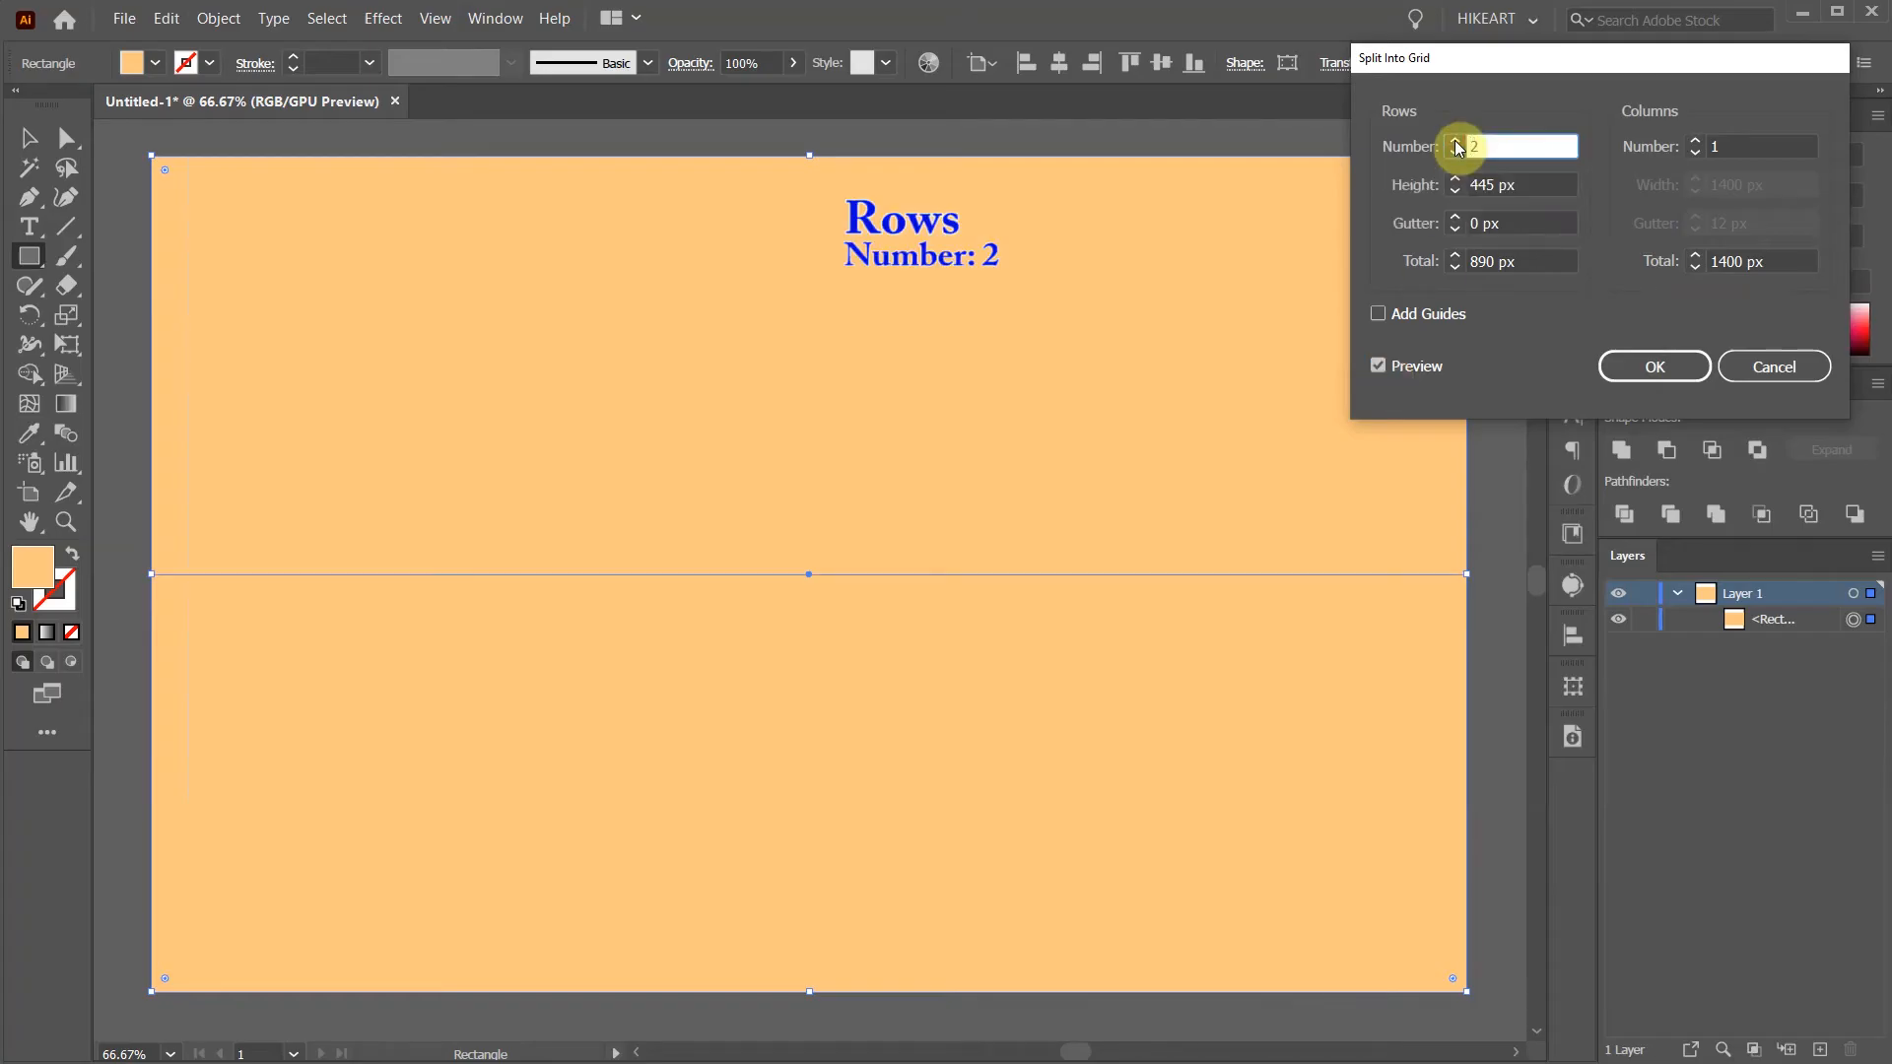
click(1696, 142)
click(1645, 366)
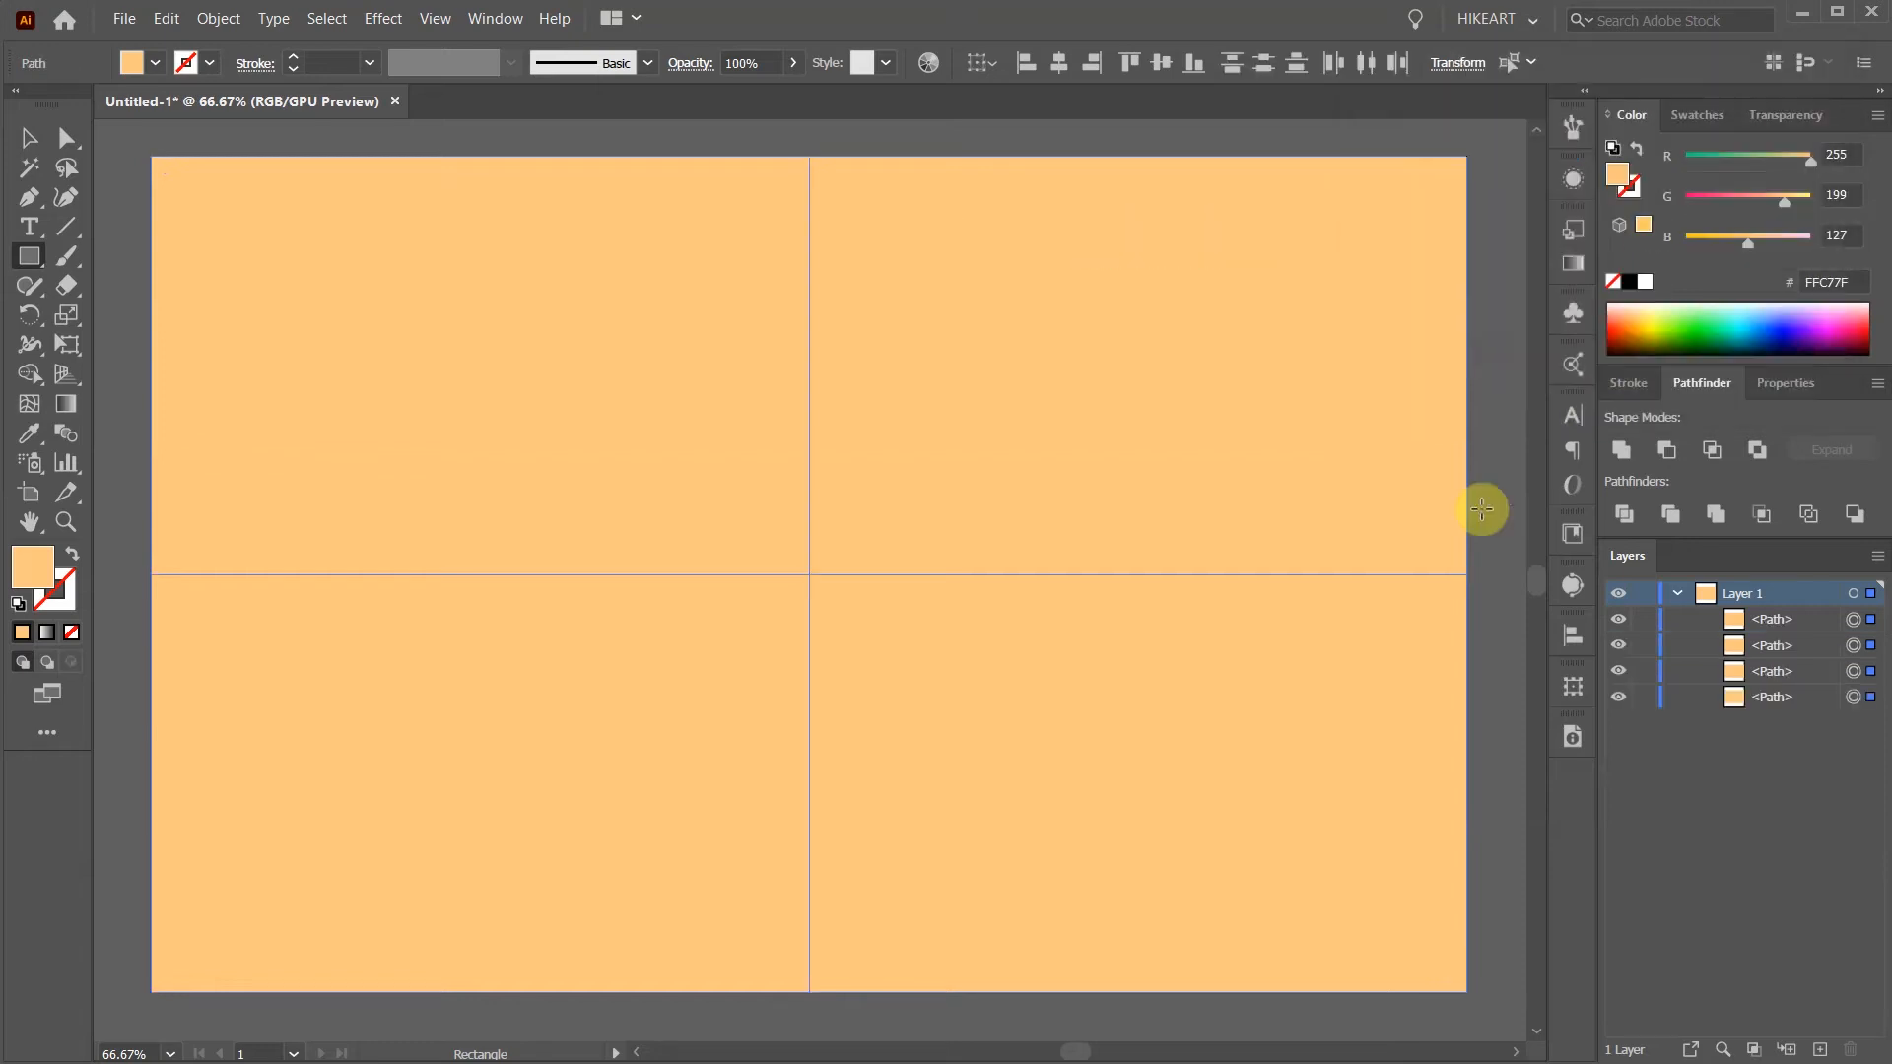
Fill the lower-right grid cell with pink and the upper-left cell with light green.
click(1853, 618)
click(1844, 311)
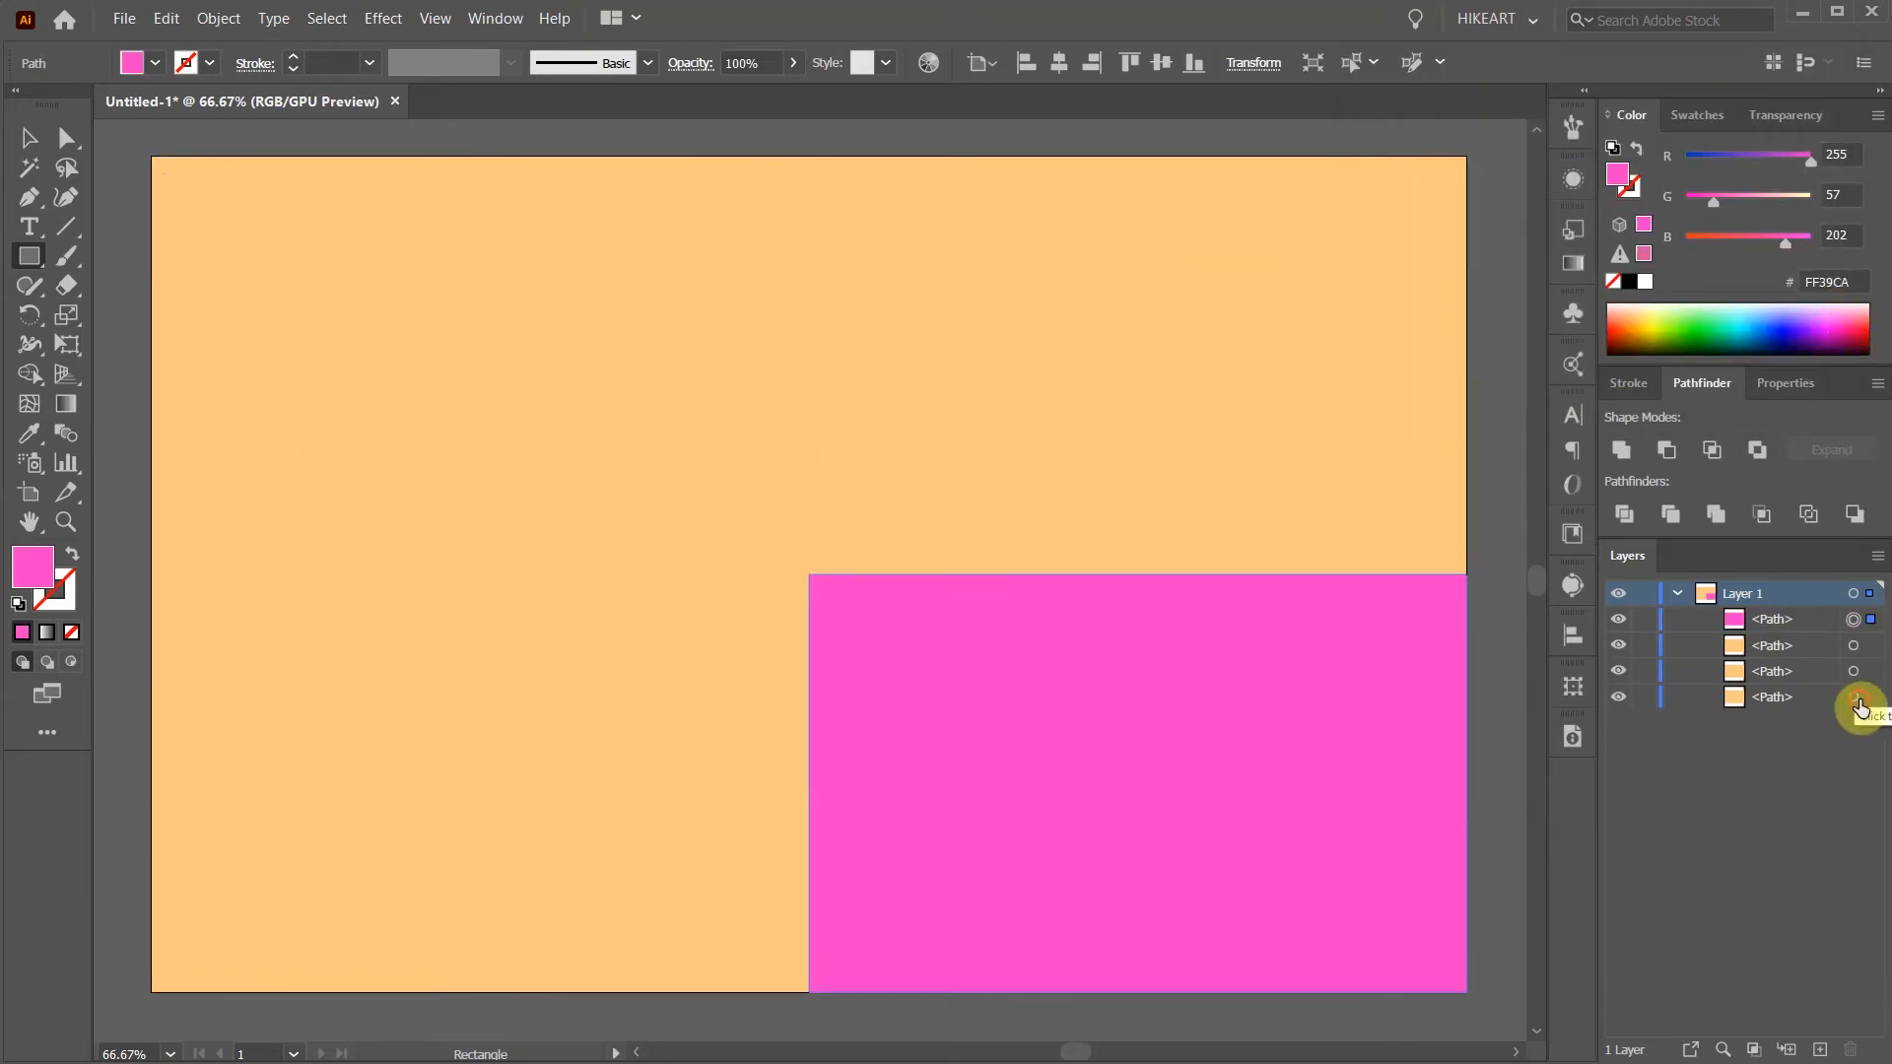
click(1853, 696)
click(1699, 320)
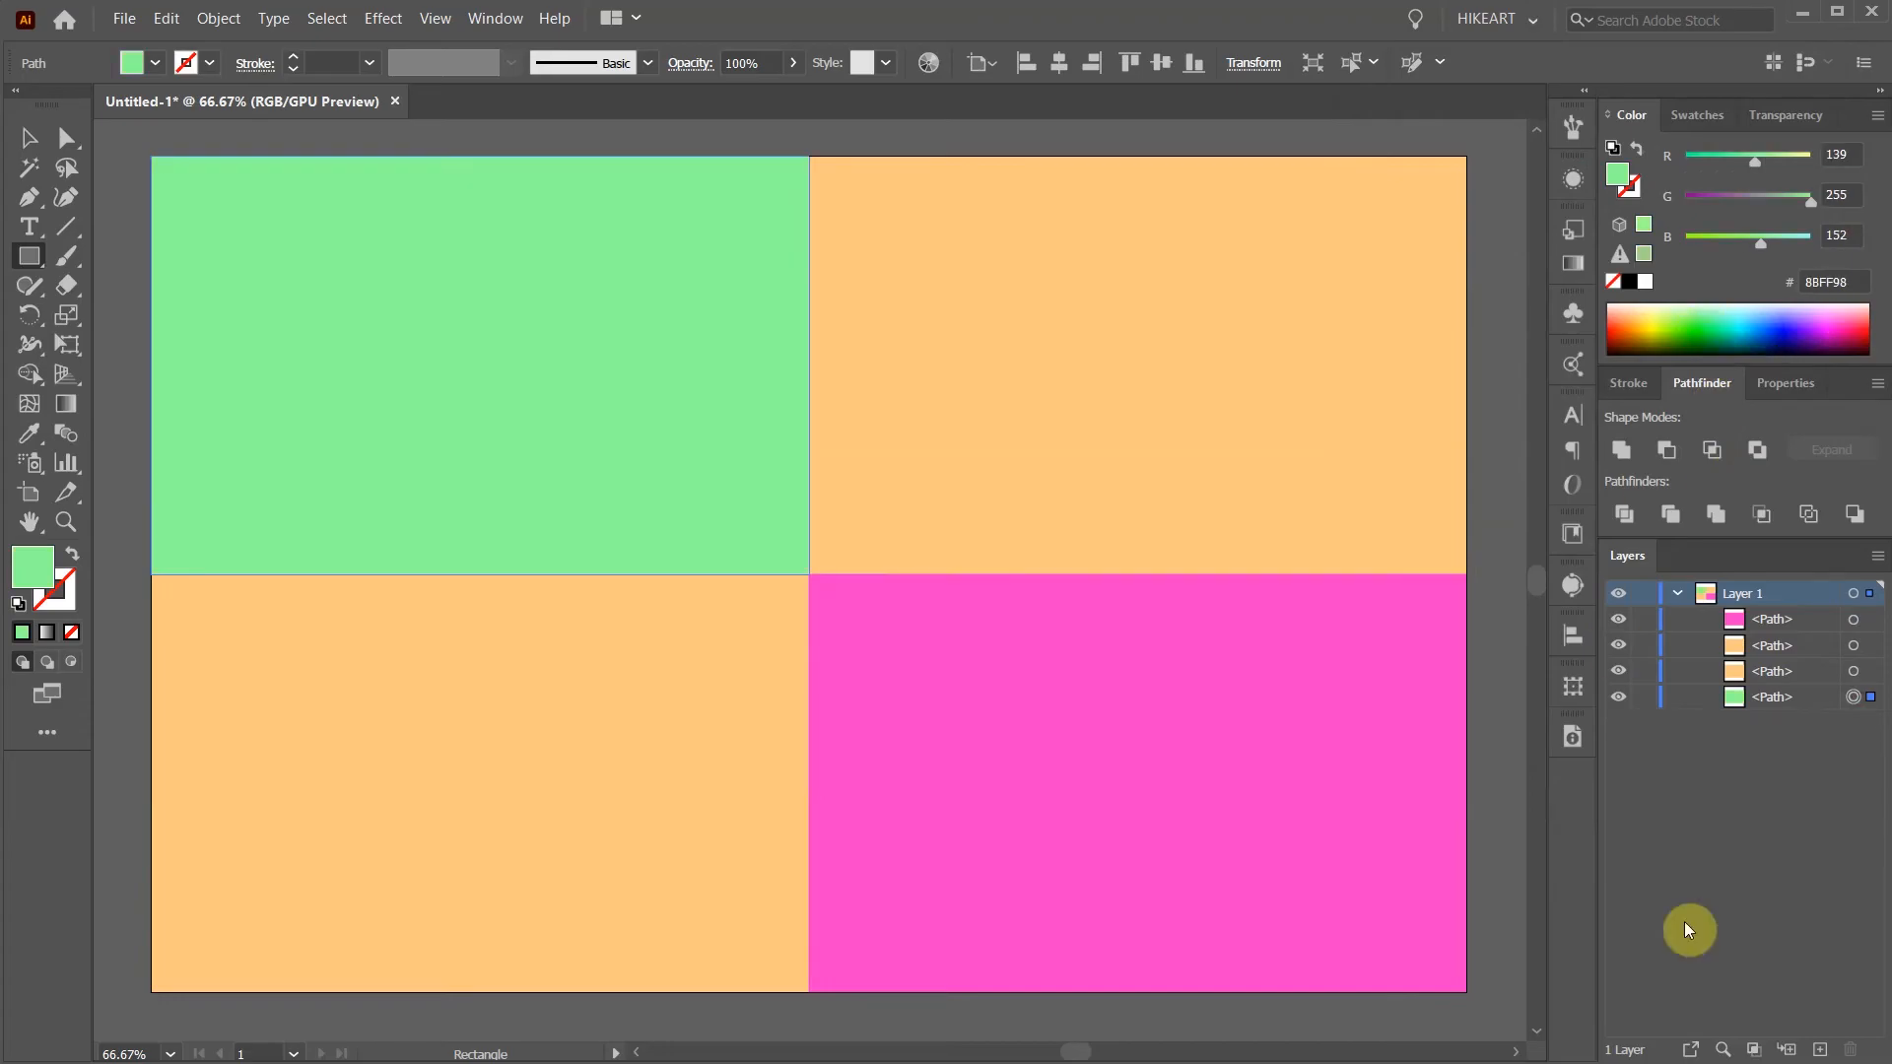
Undo both cell recolours and the grid split.
key(ctrl+z)
key(ctrl+z)
key(ctrl+z)
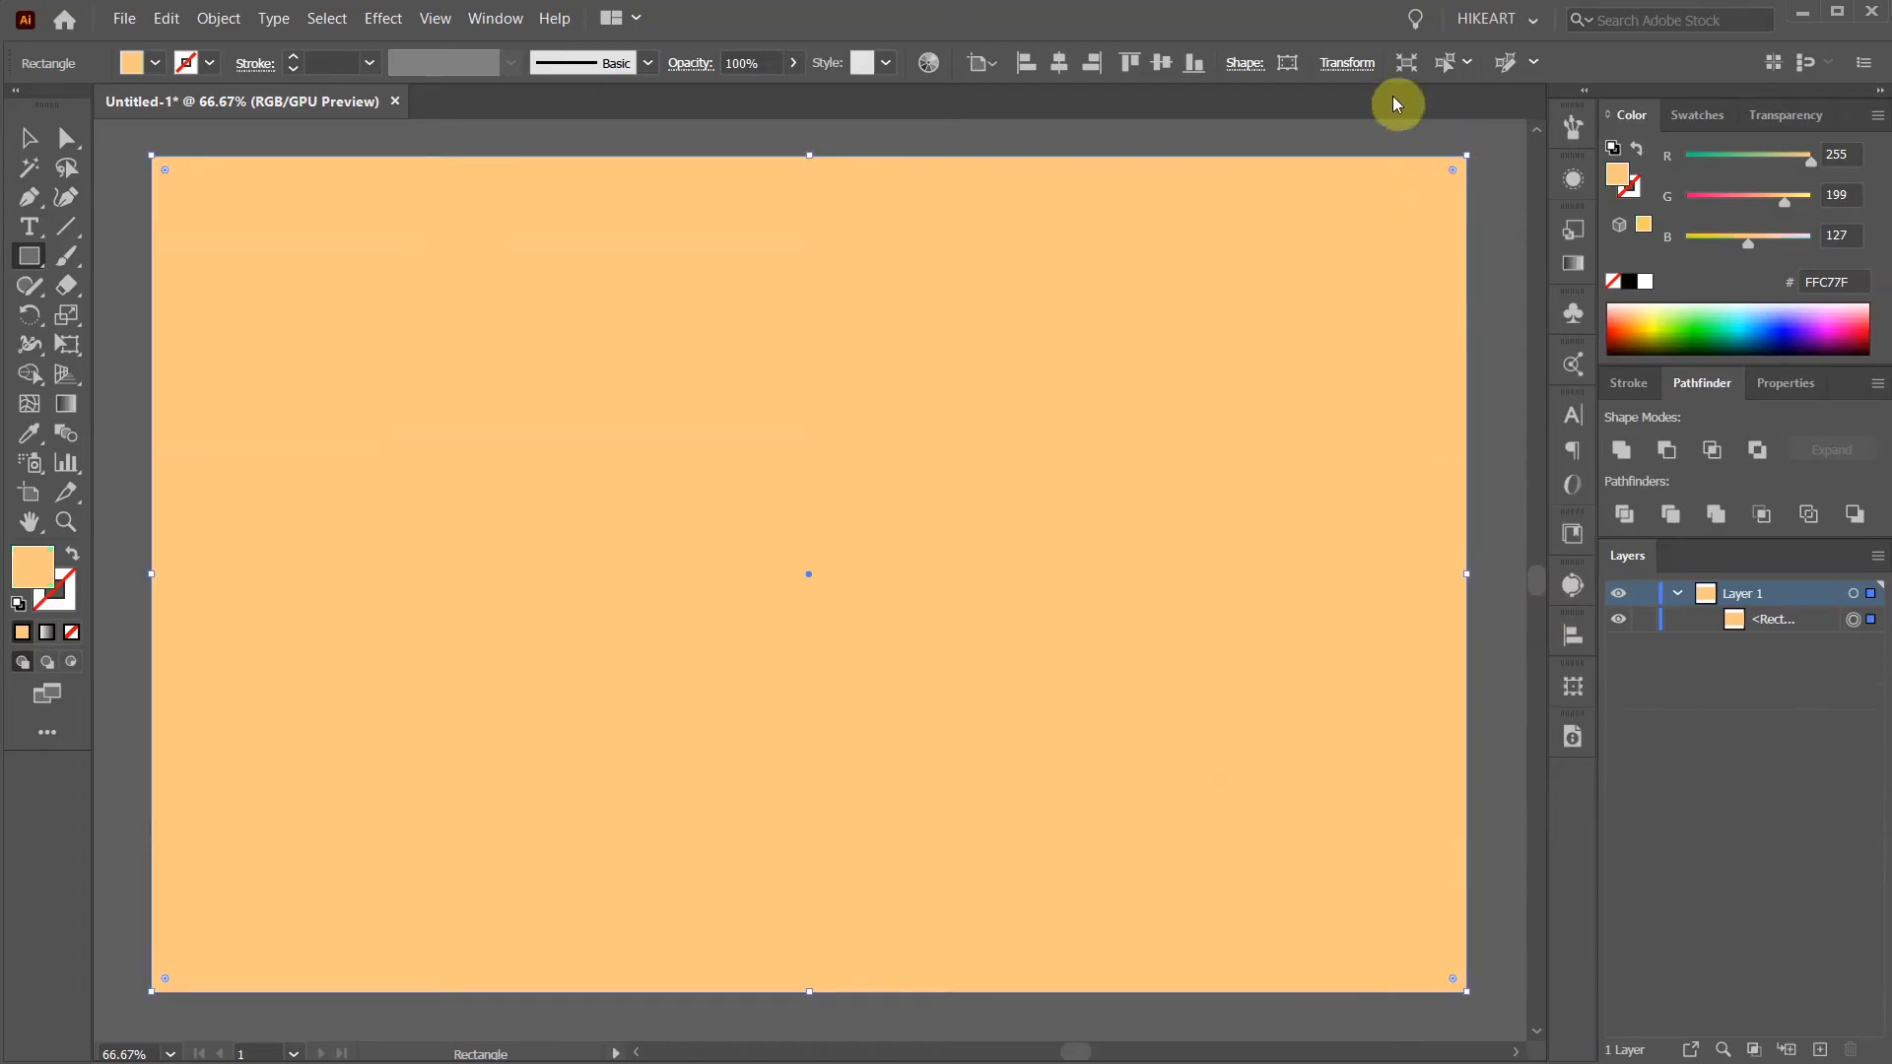
Set the rectangle's width to 1360 px and reduce its height by 40 px with the Transform options.
click(1347, 65)
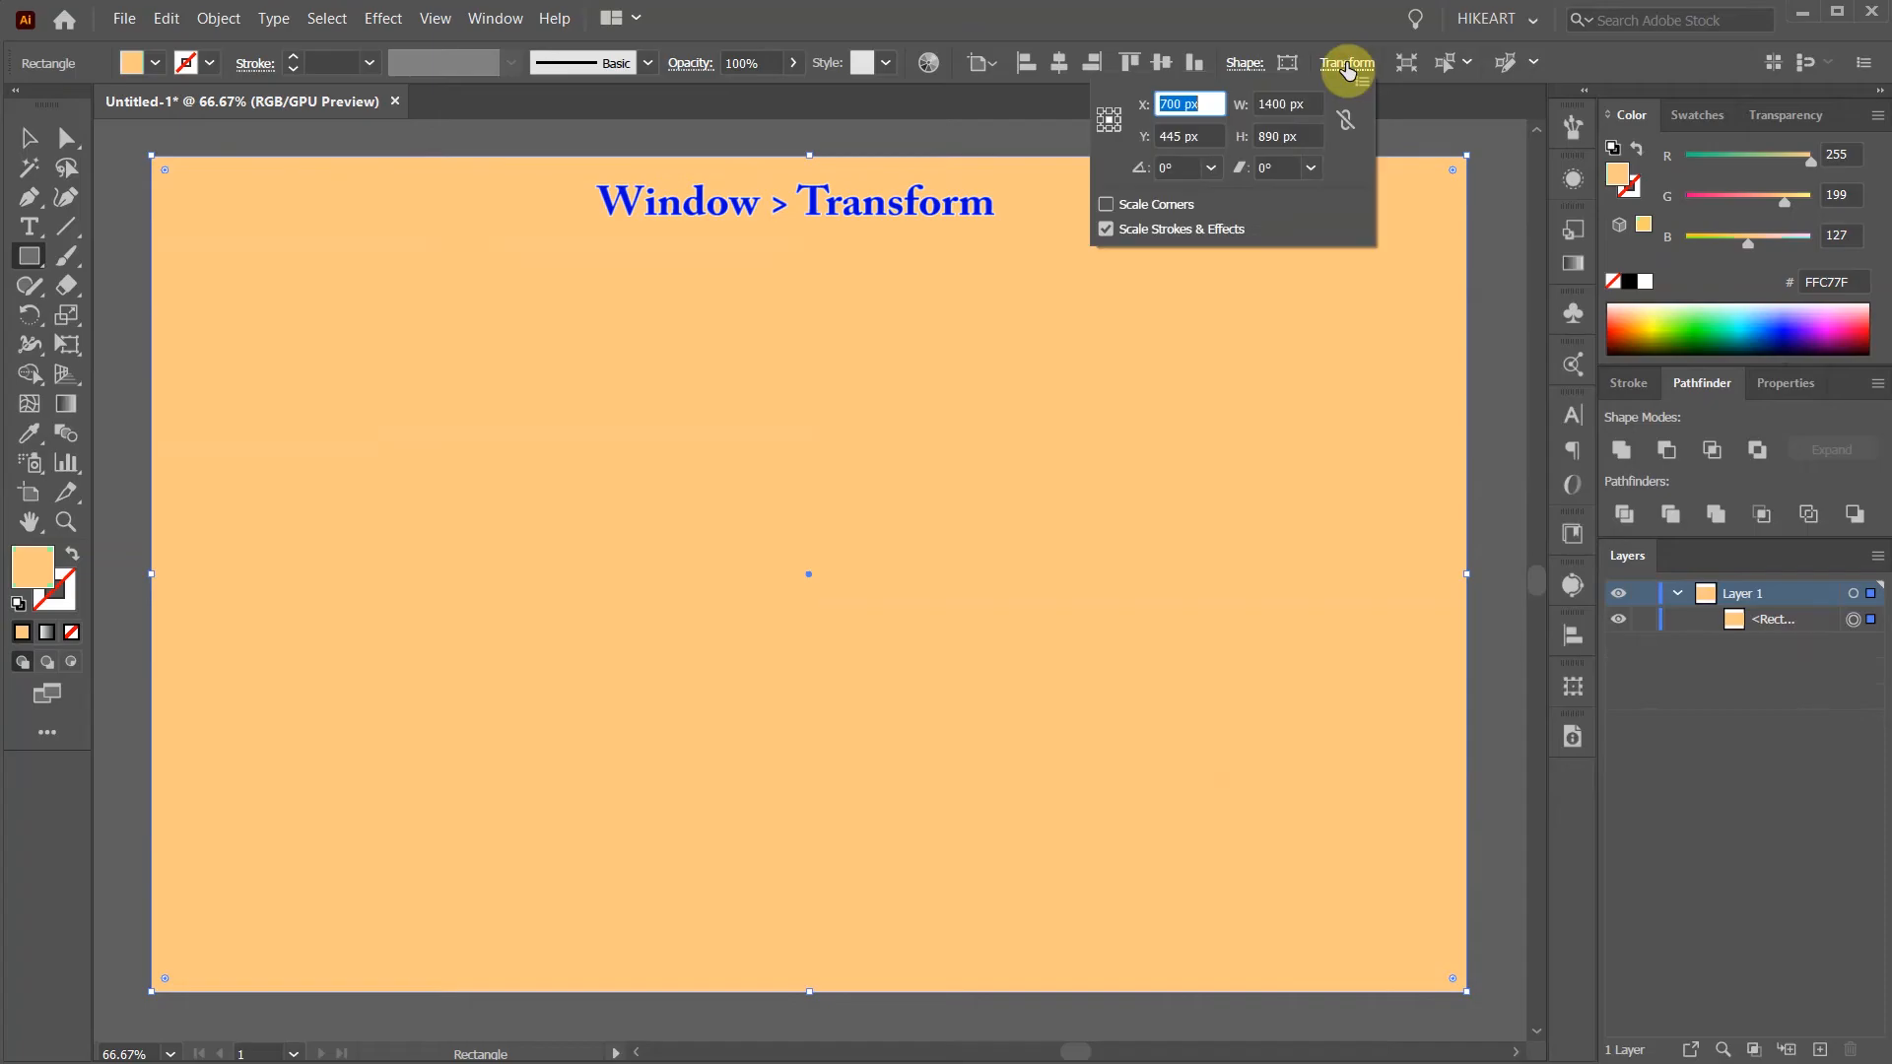
click(1285, 102)
drag(1290, 103, 1238, 106)
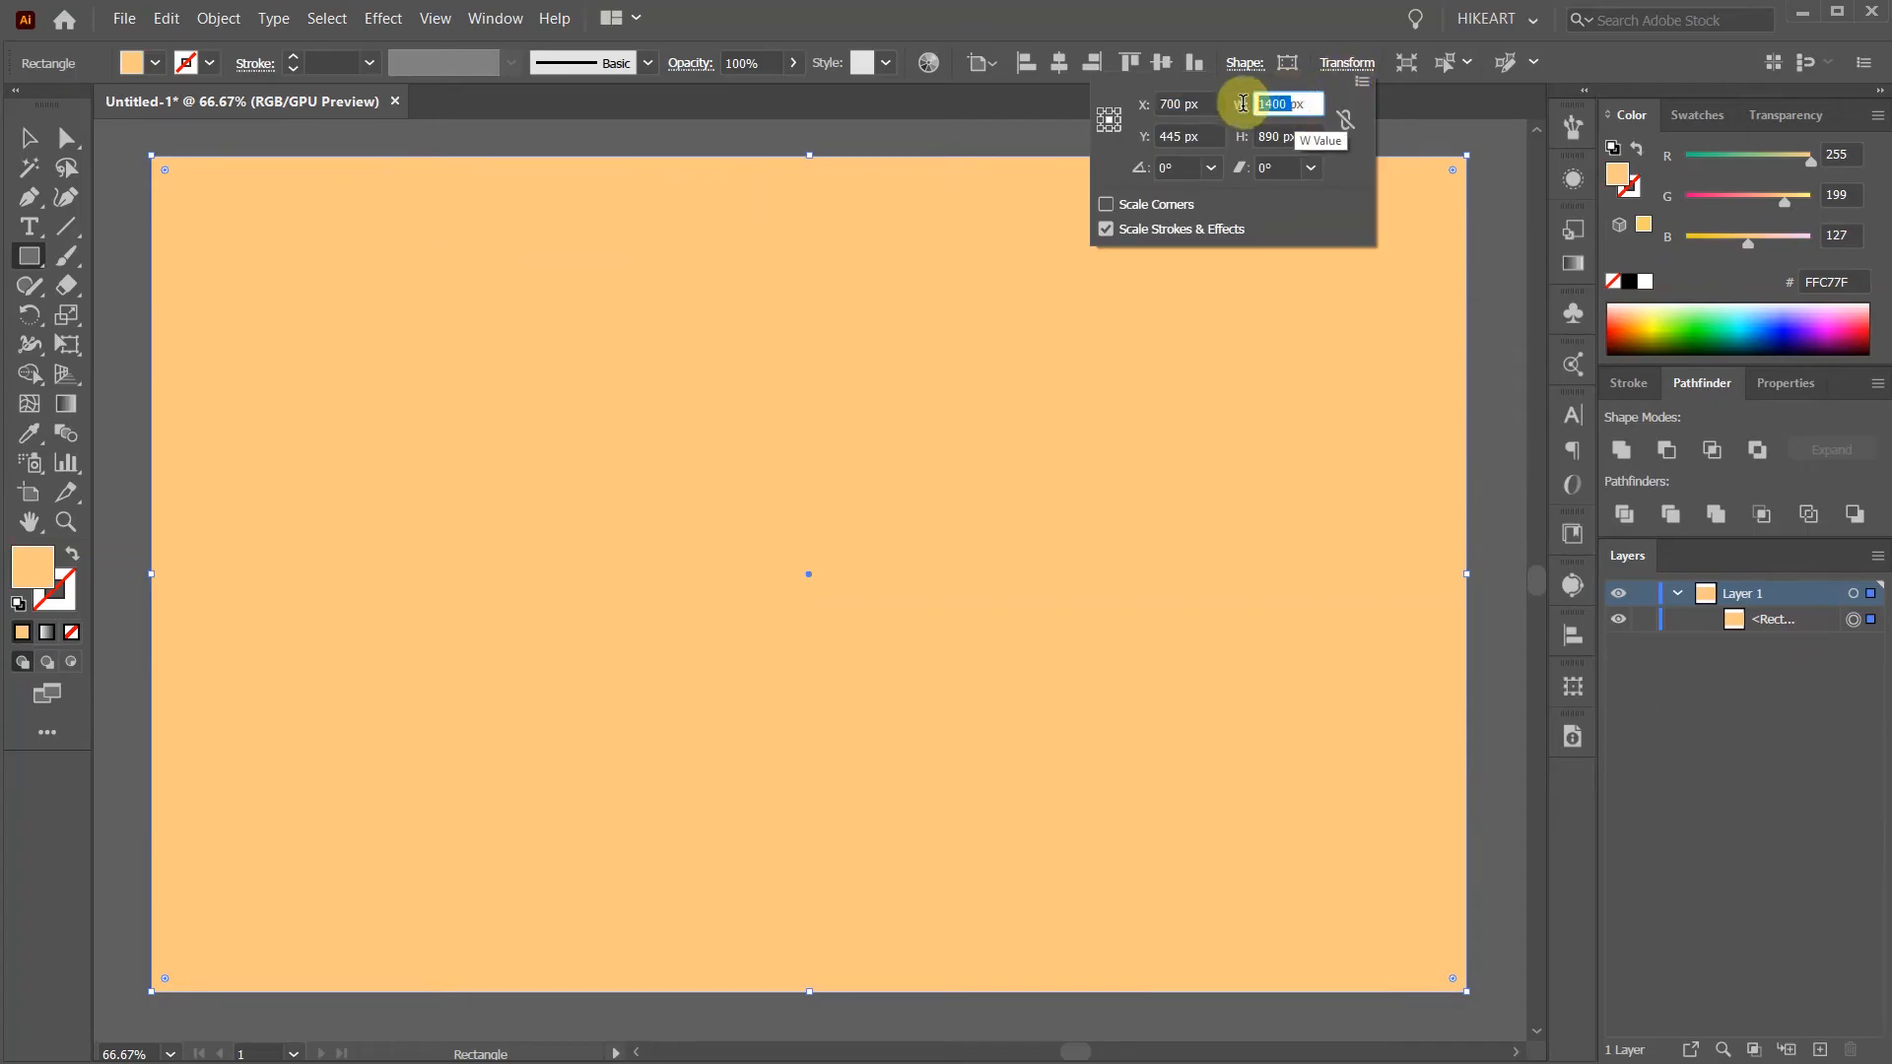
text(136)
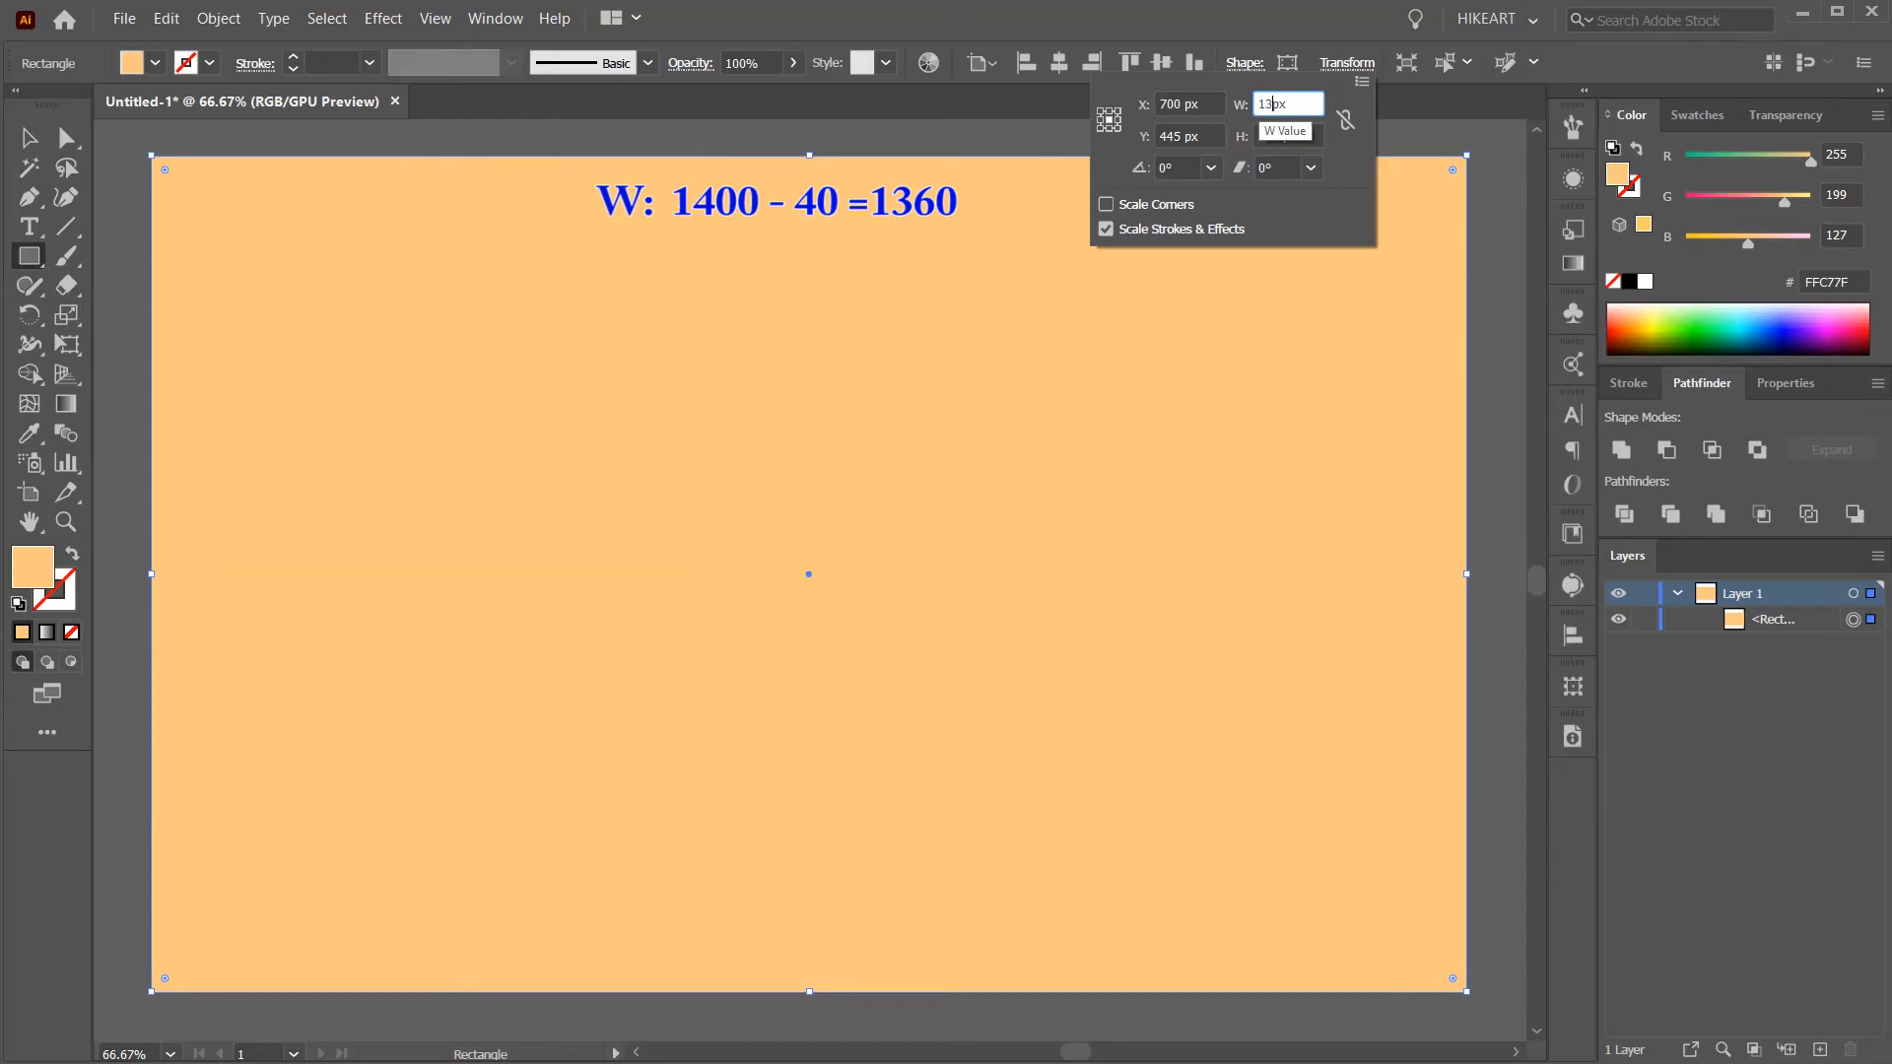
text(0)
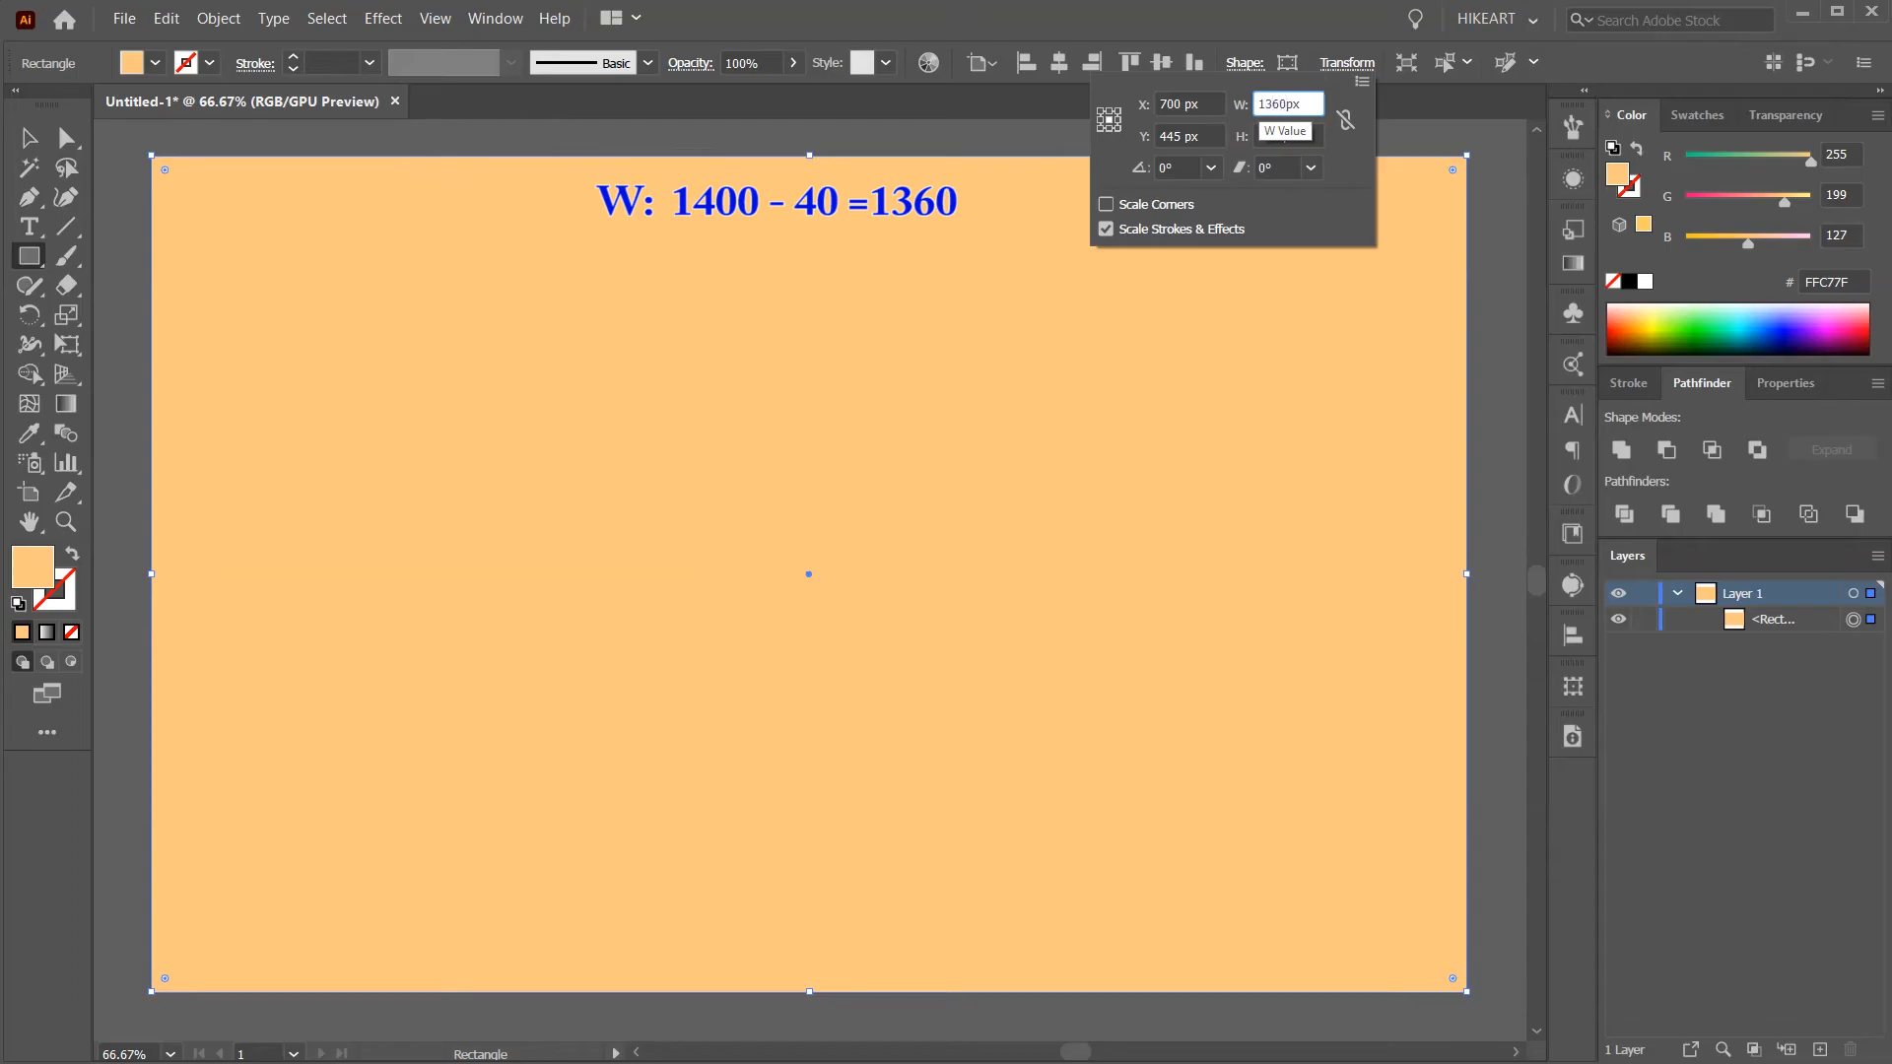
click(1268, 144)
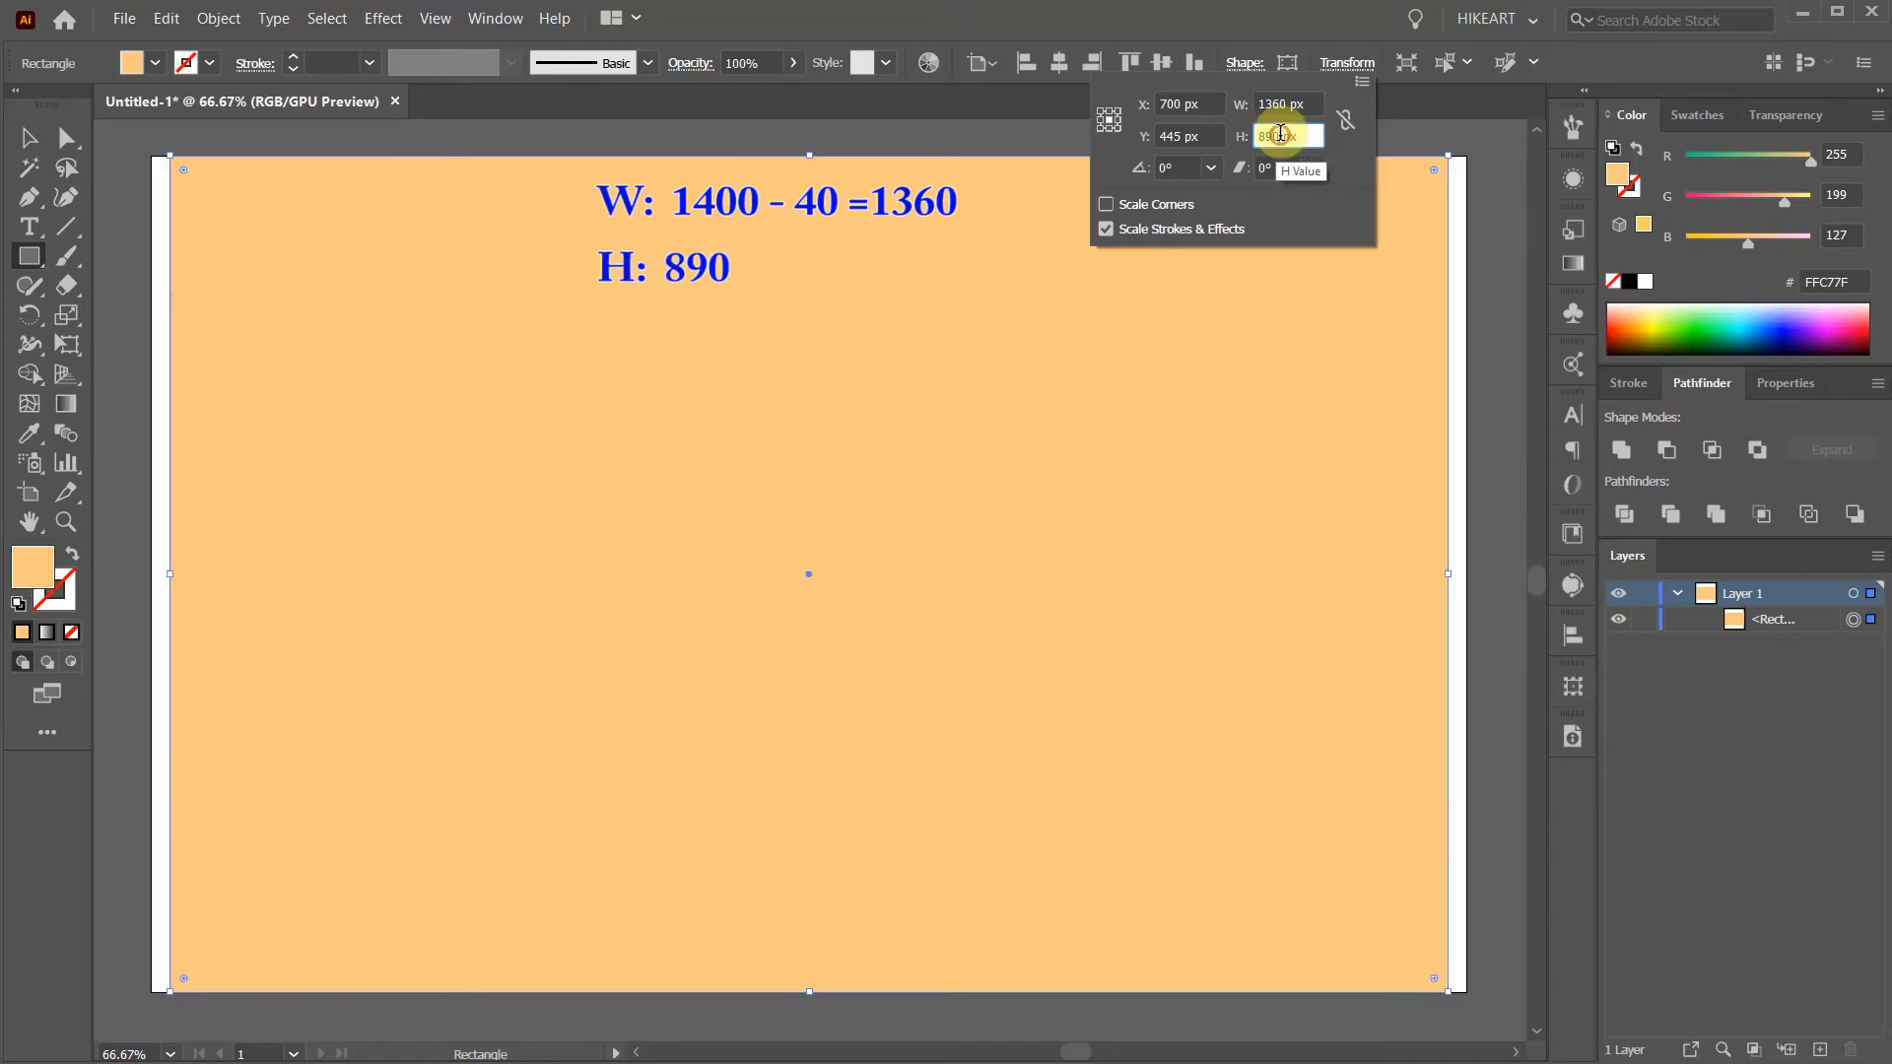
text(-40)
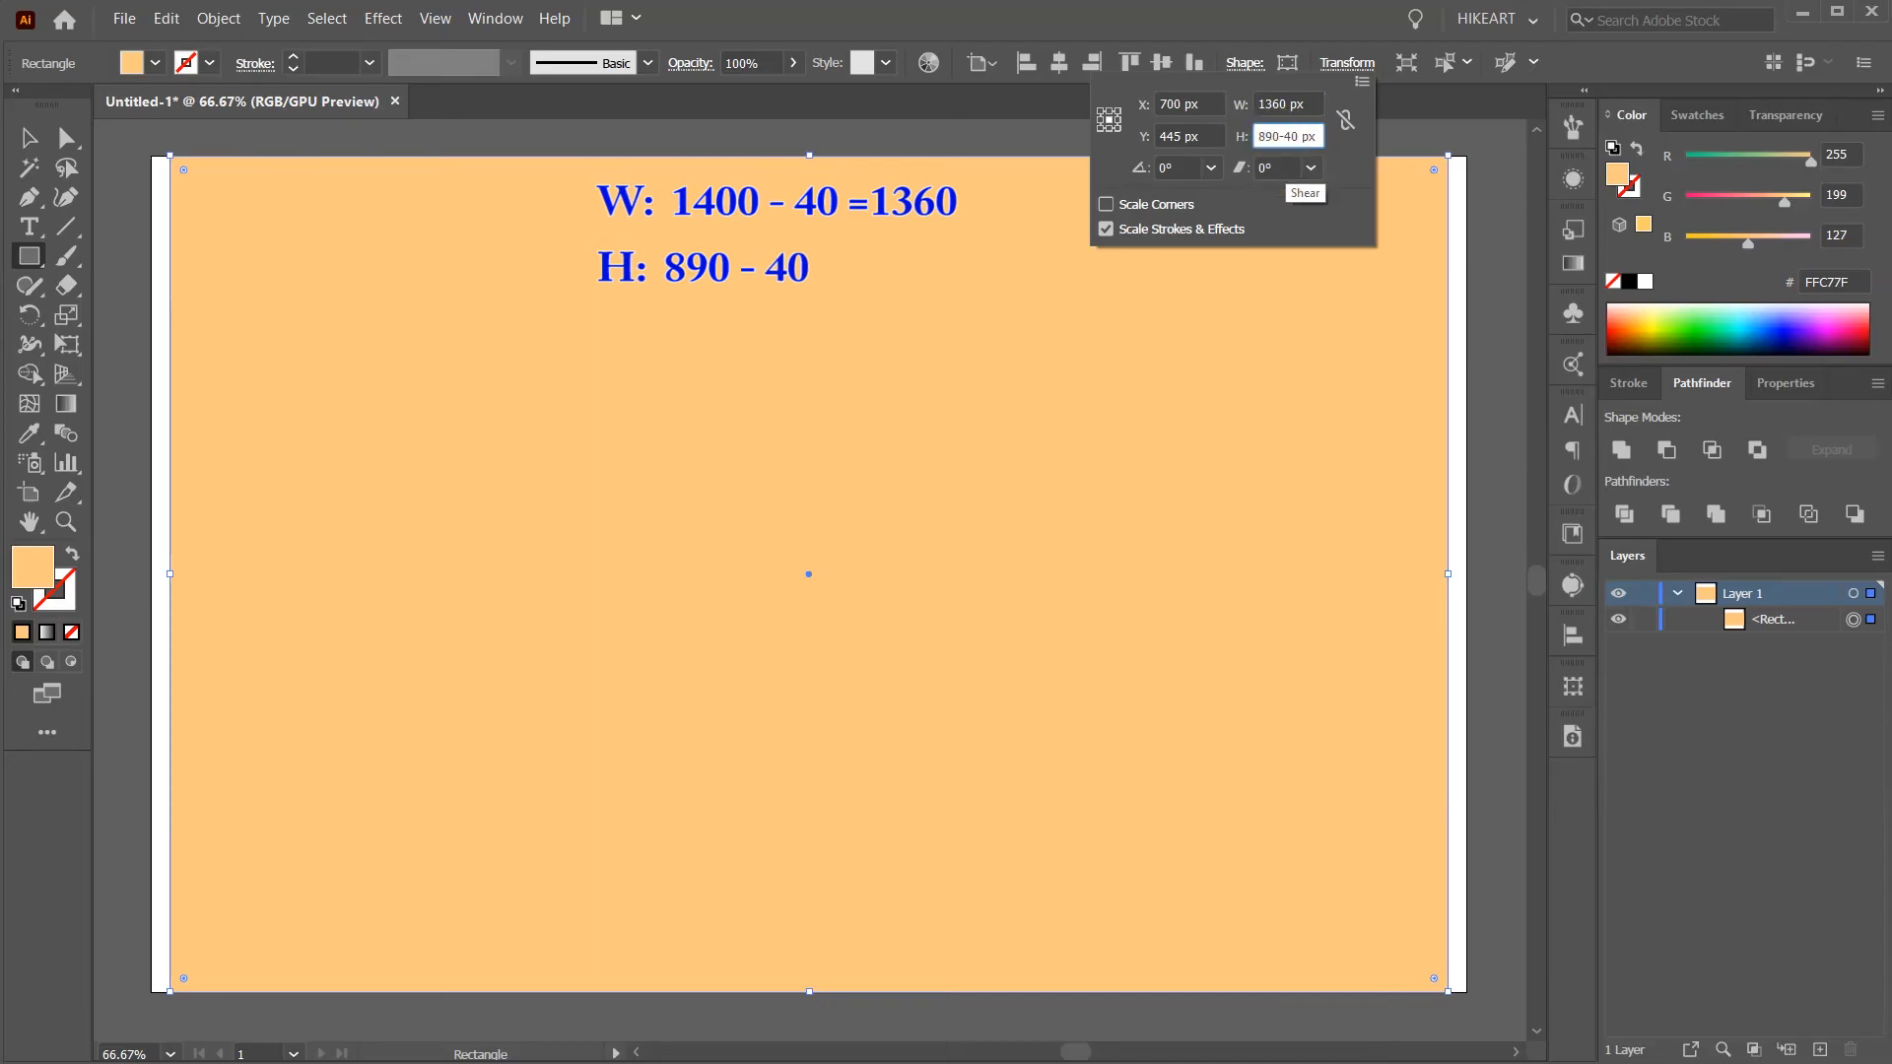
key(Tab)
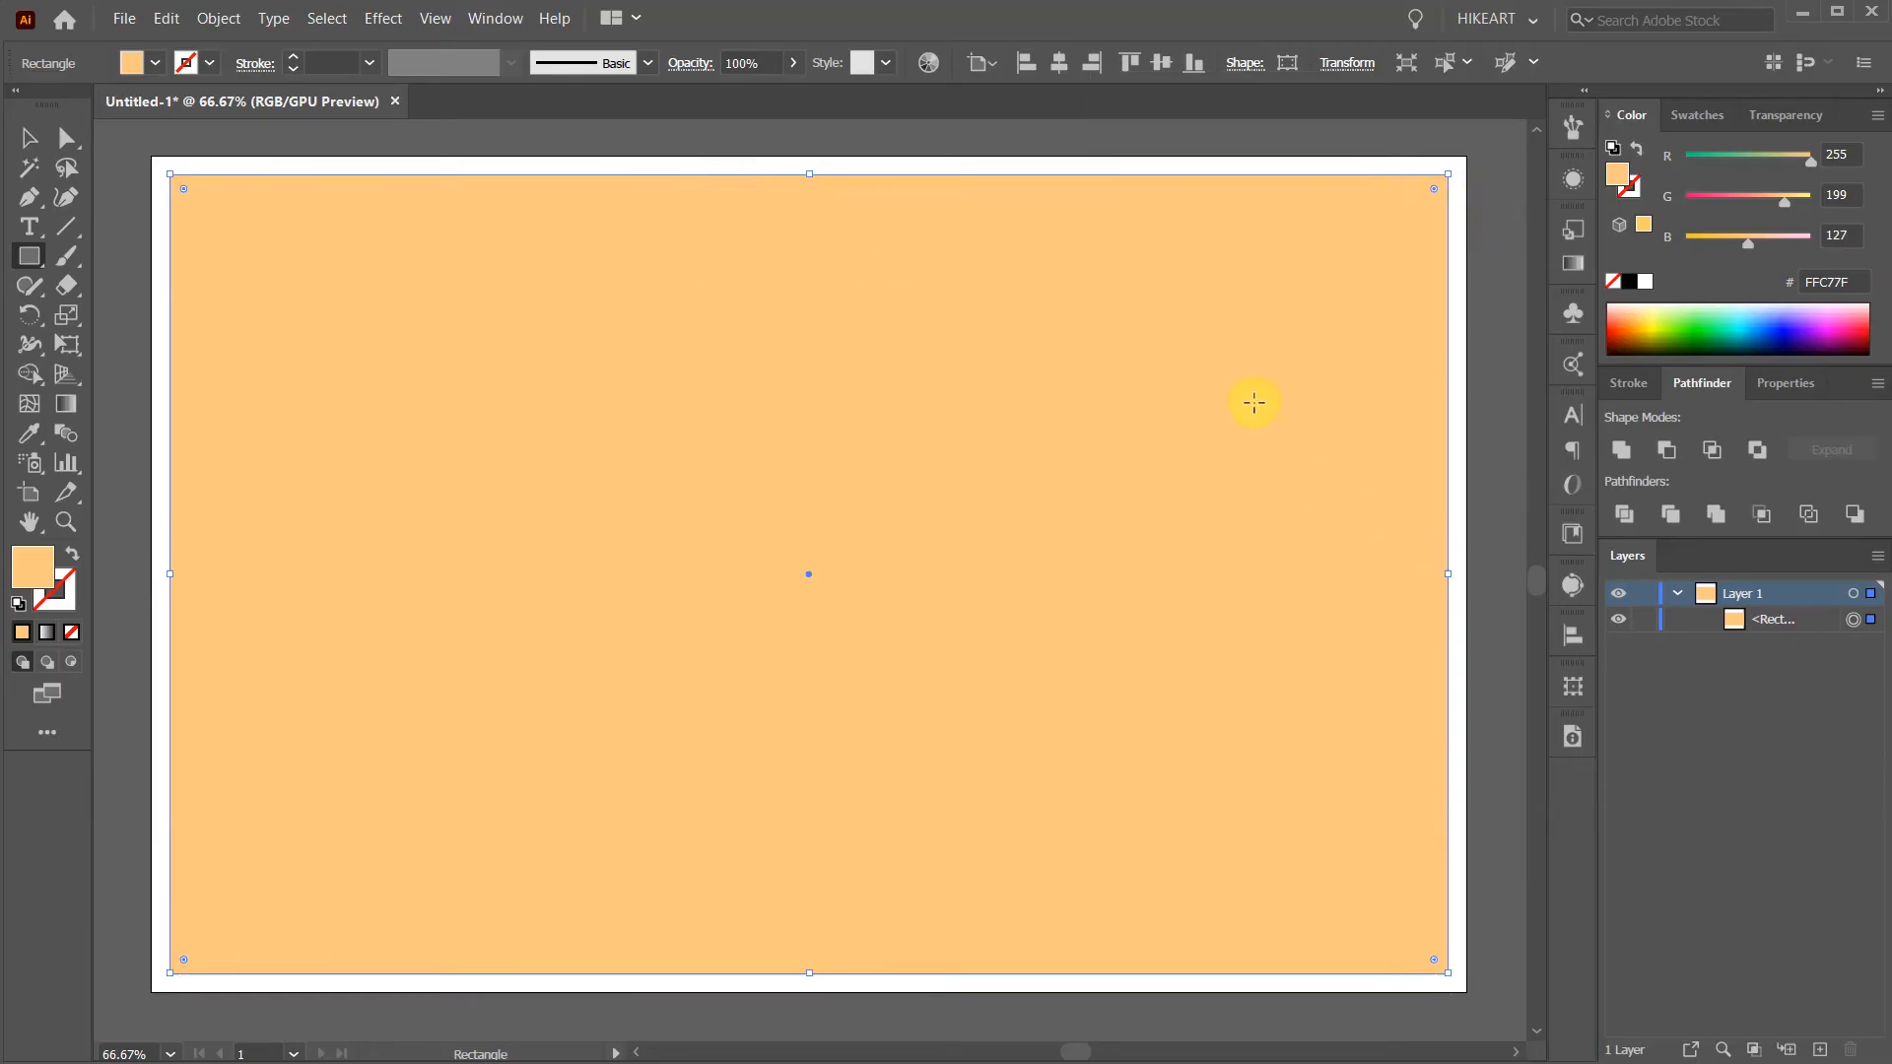
Set up Split Into Grid on the resized rectangle with two rows and two columns and the preview on.
click(216, 19)
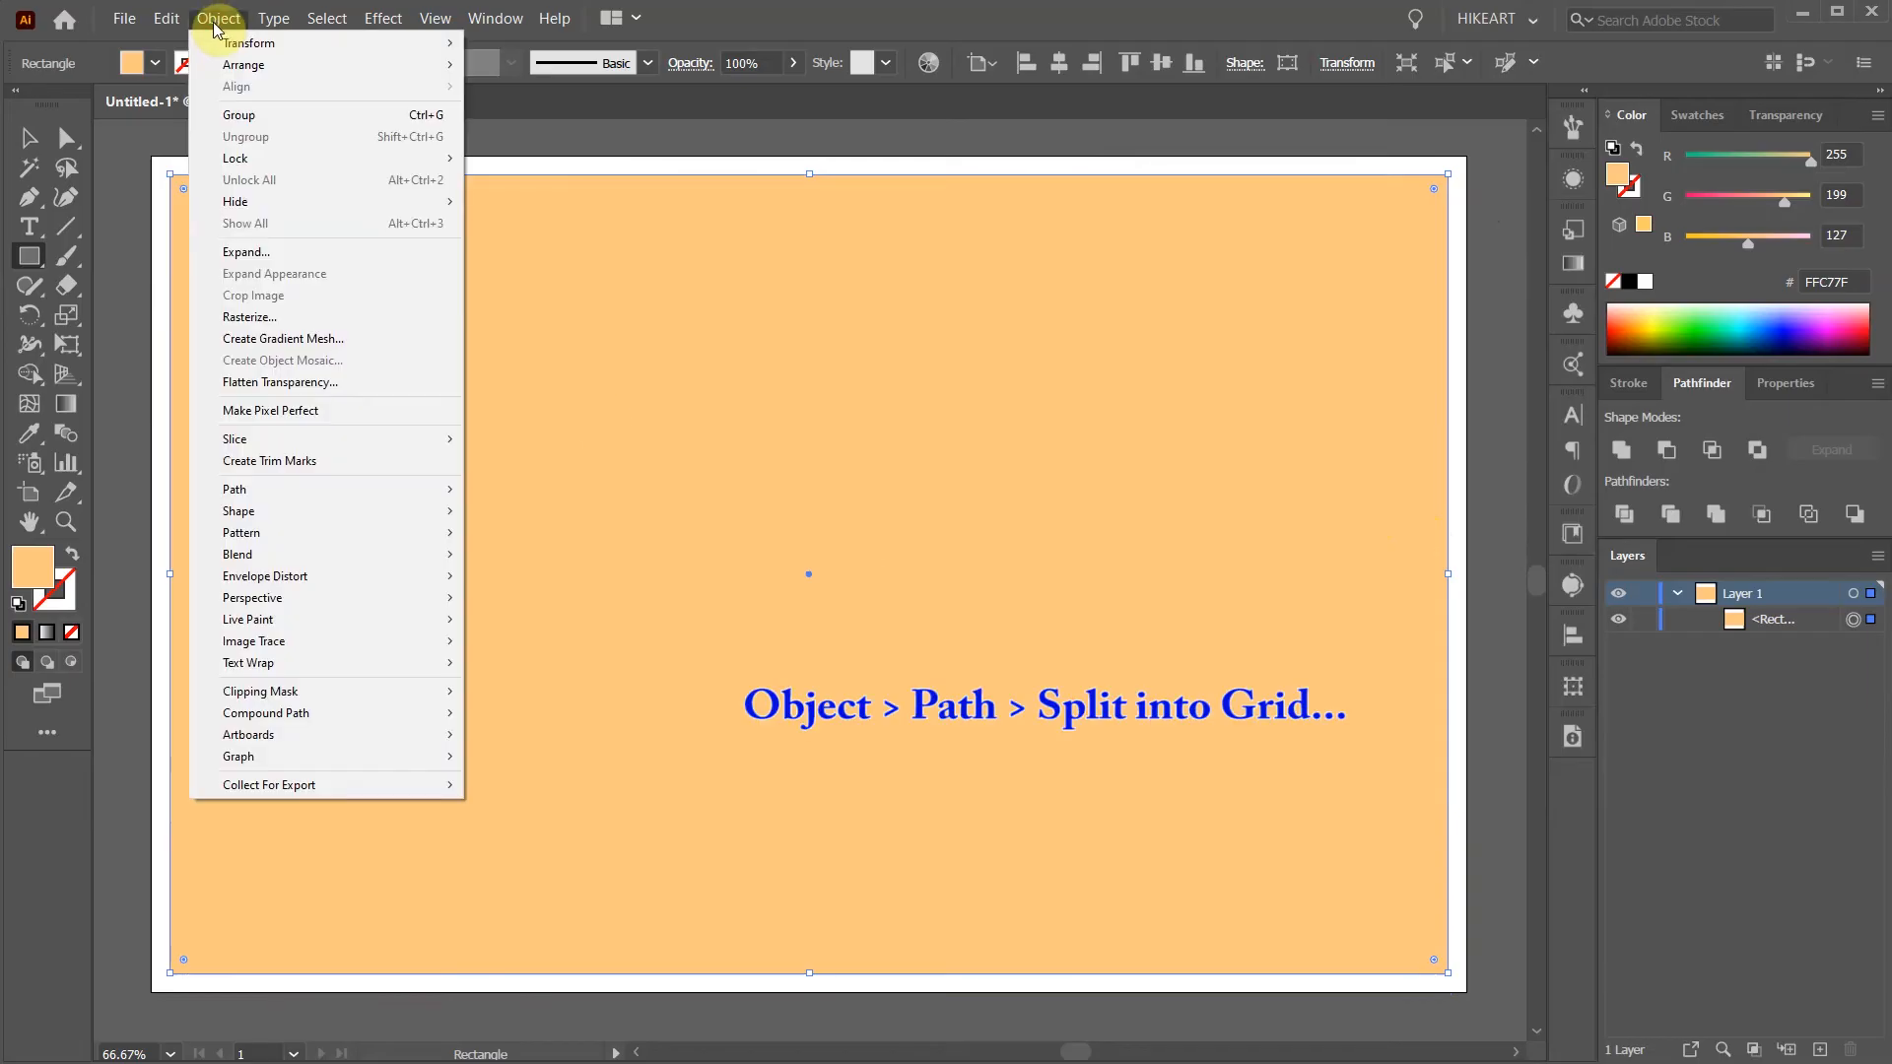
mouse_move(353, 493)
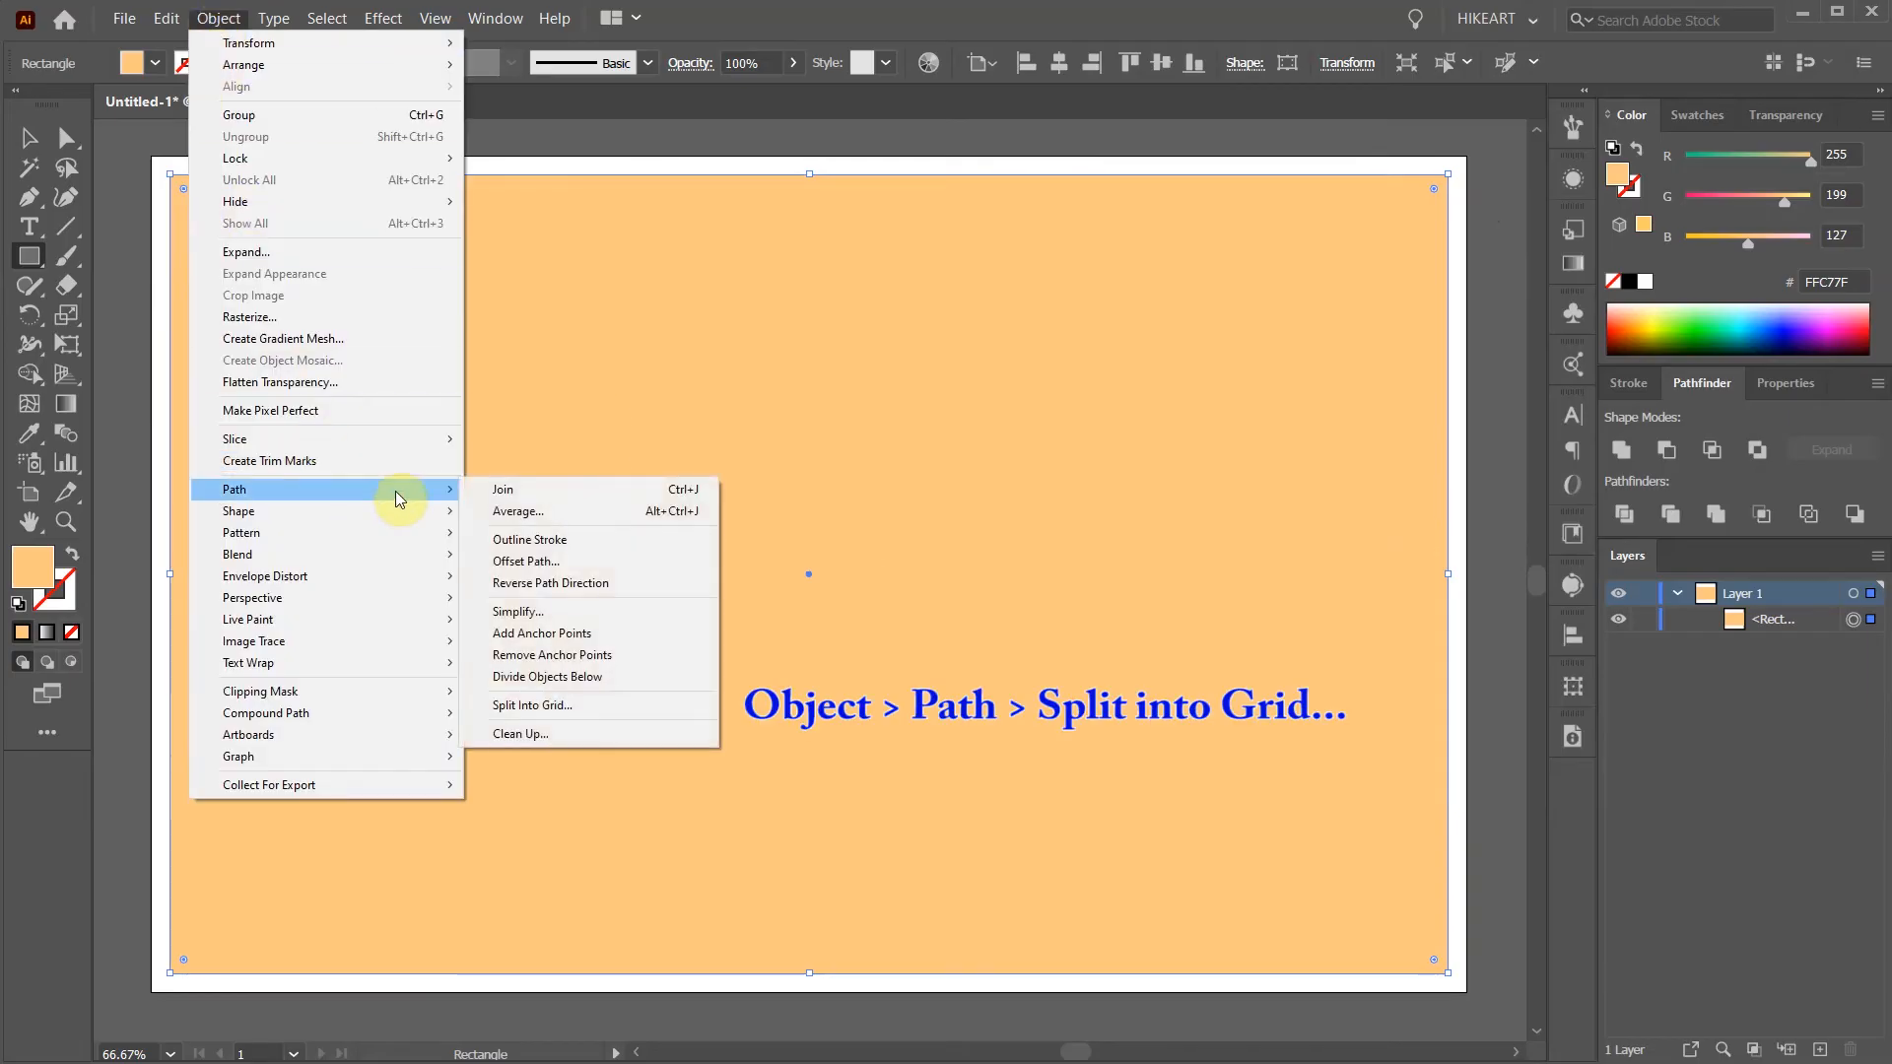
click(630, 704)
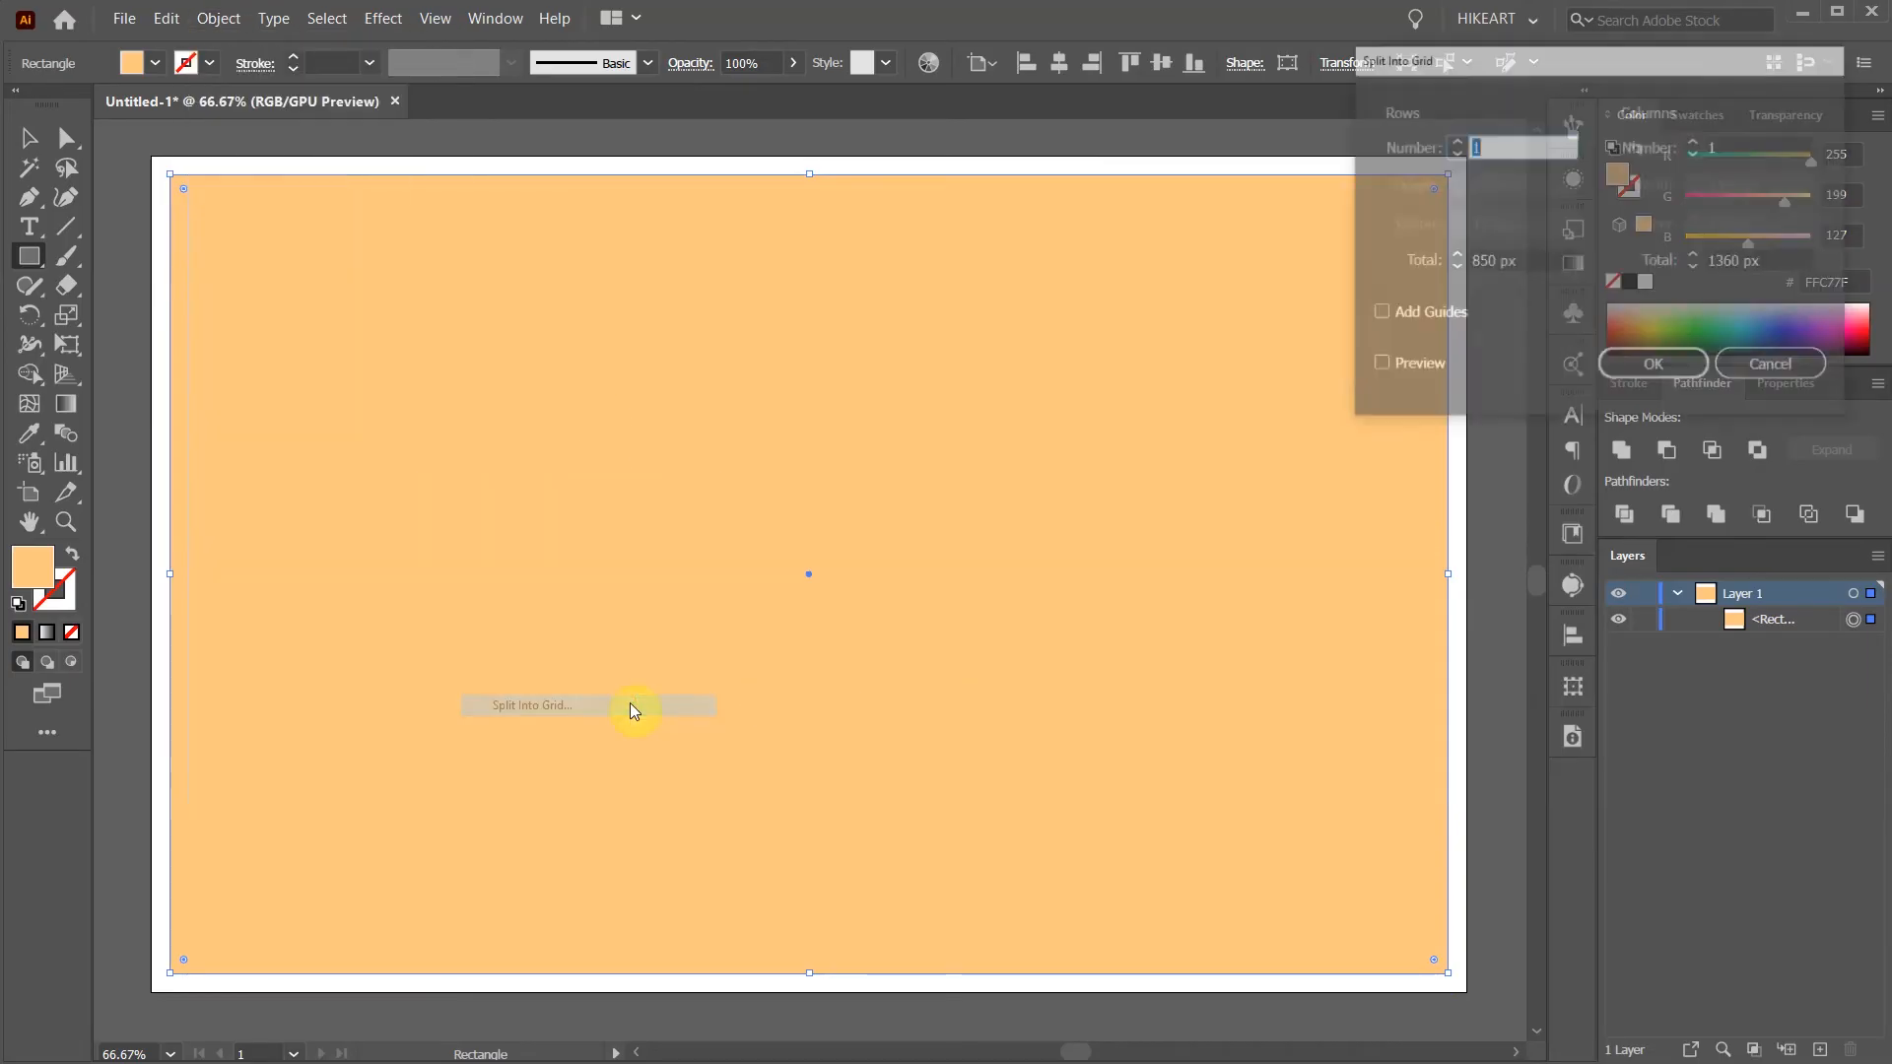
click(1378, 367)
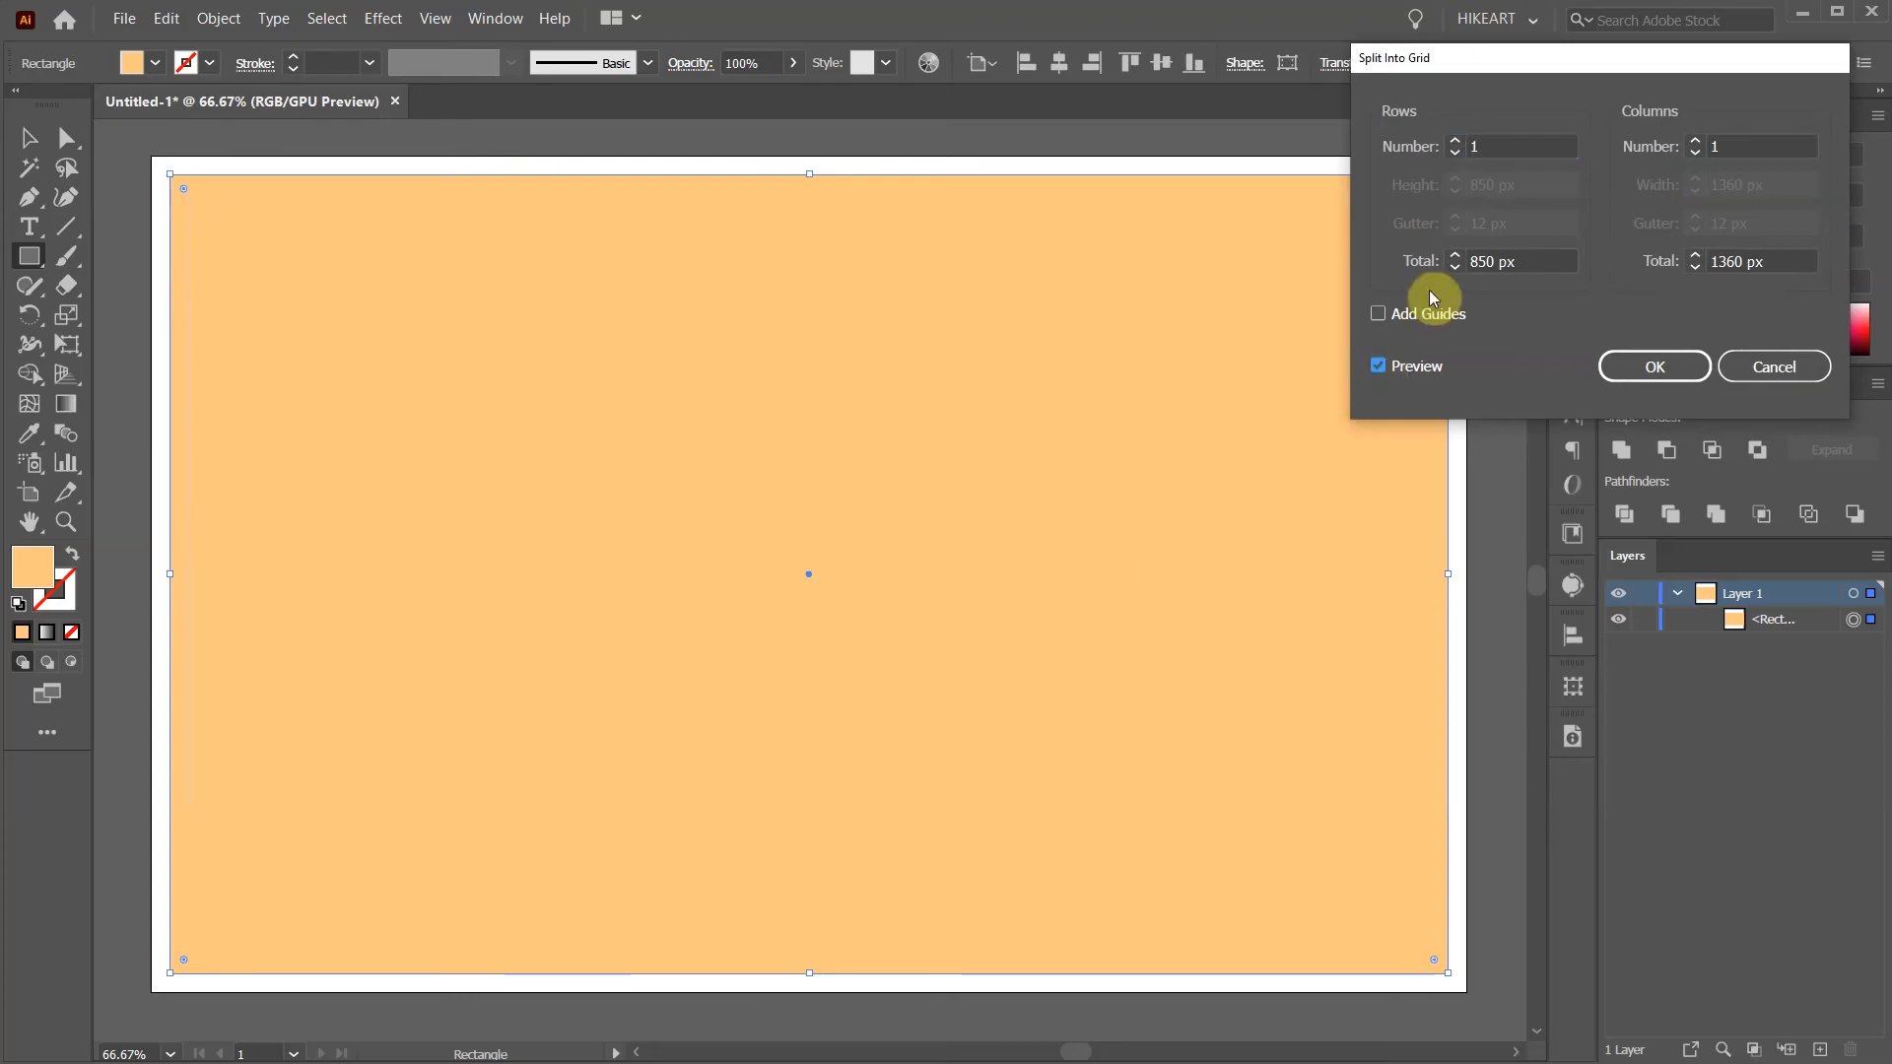
click(1455, 142)
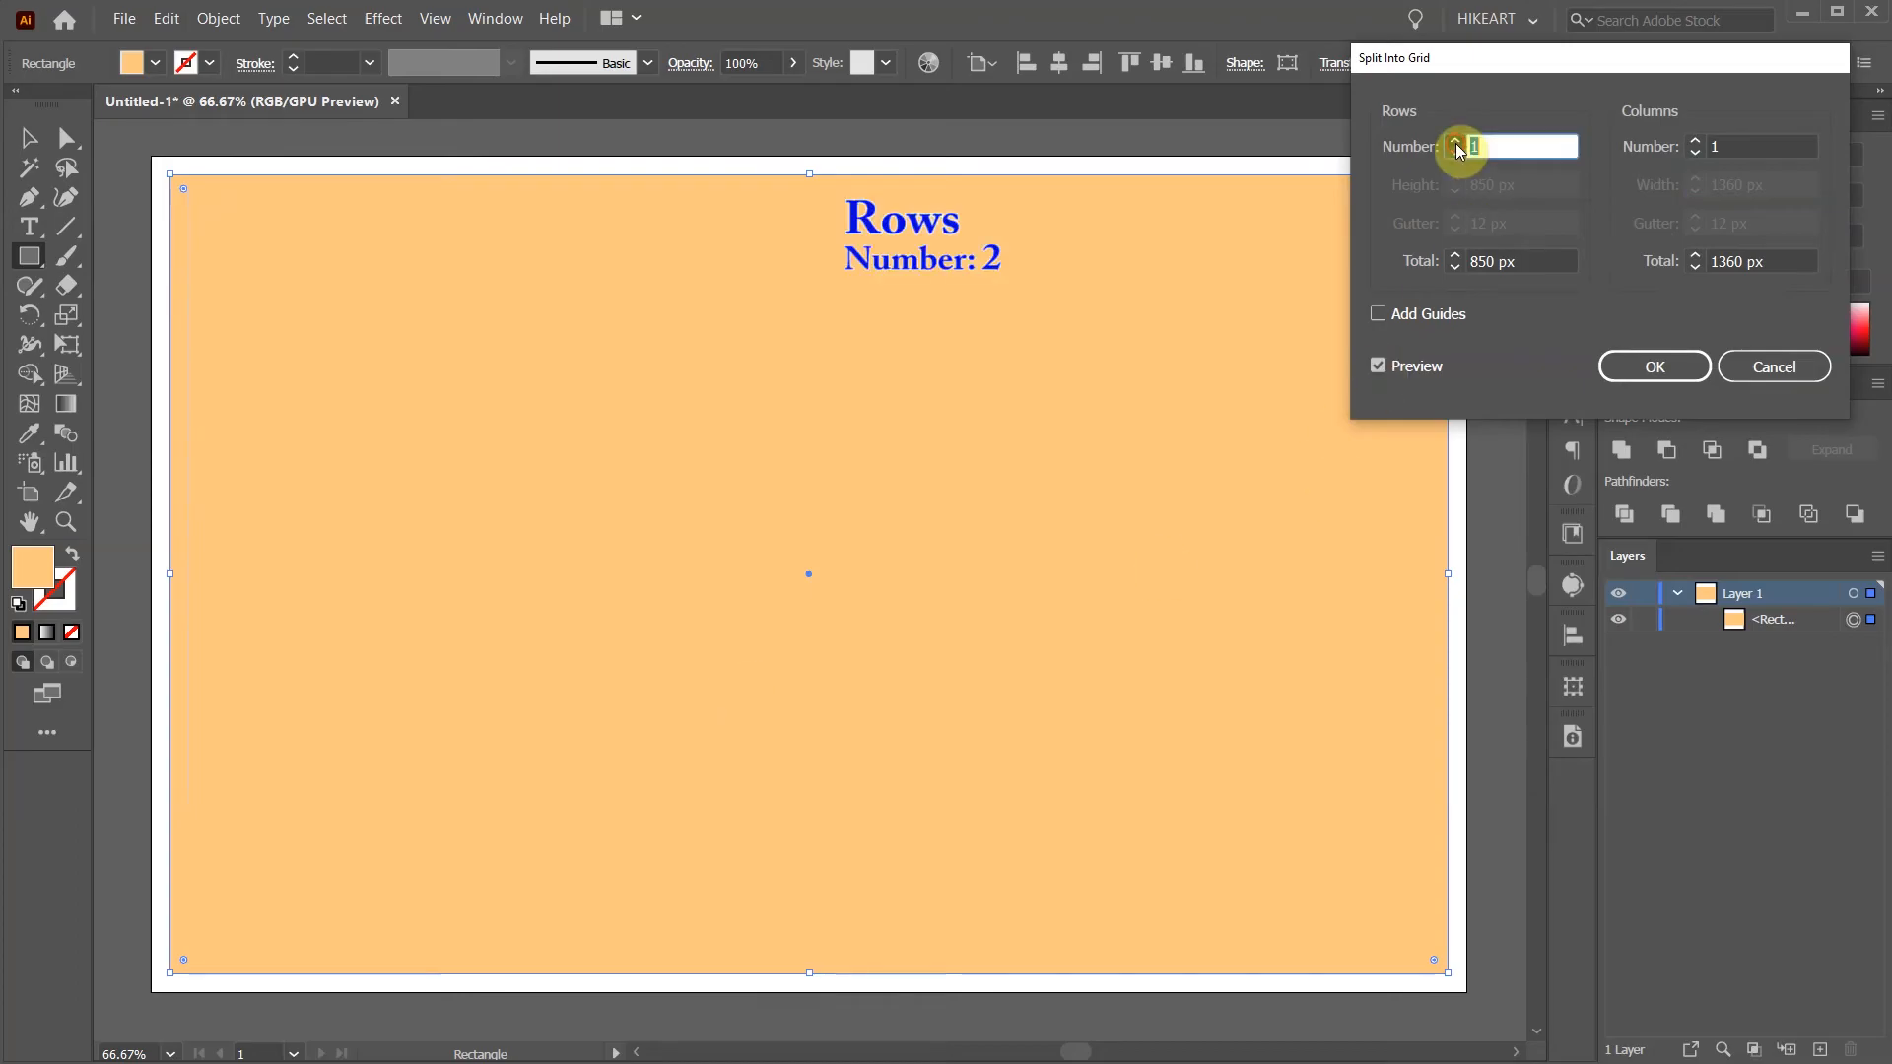
click(1696, 142)
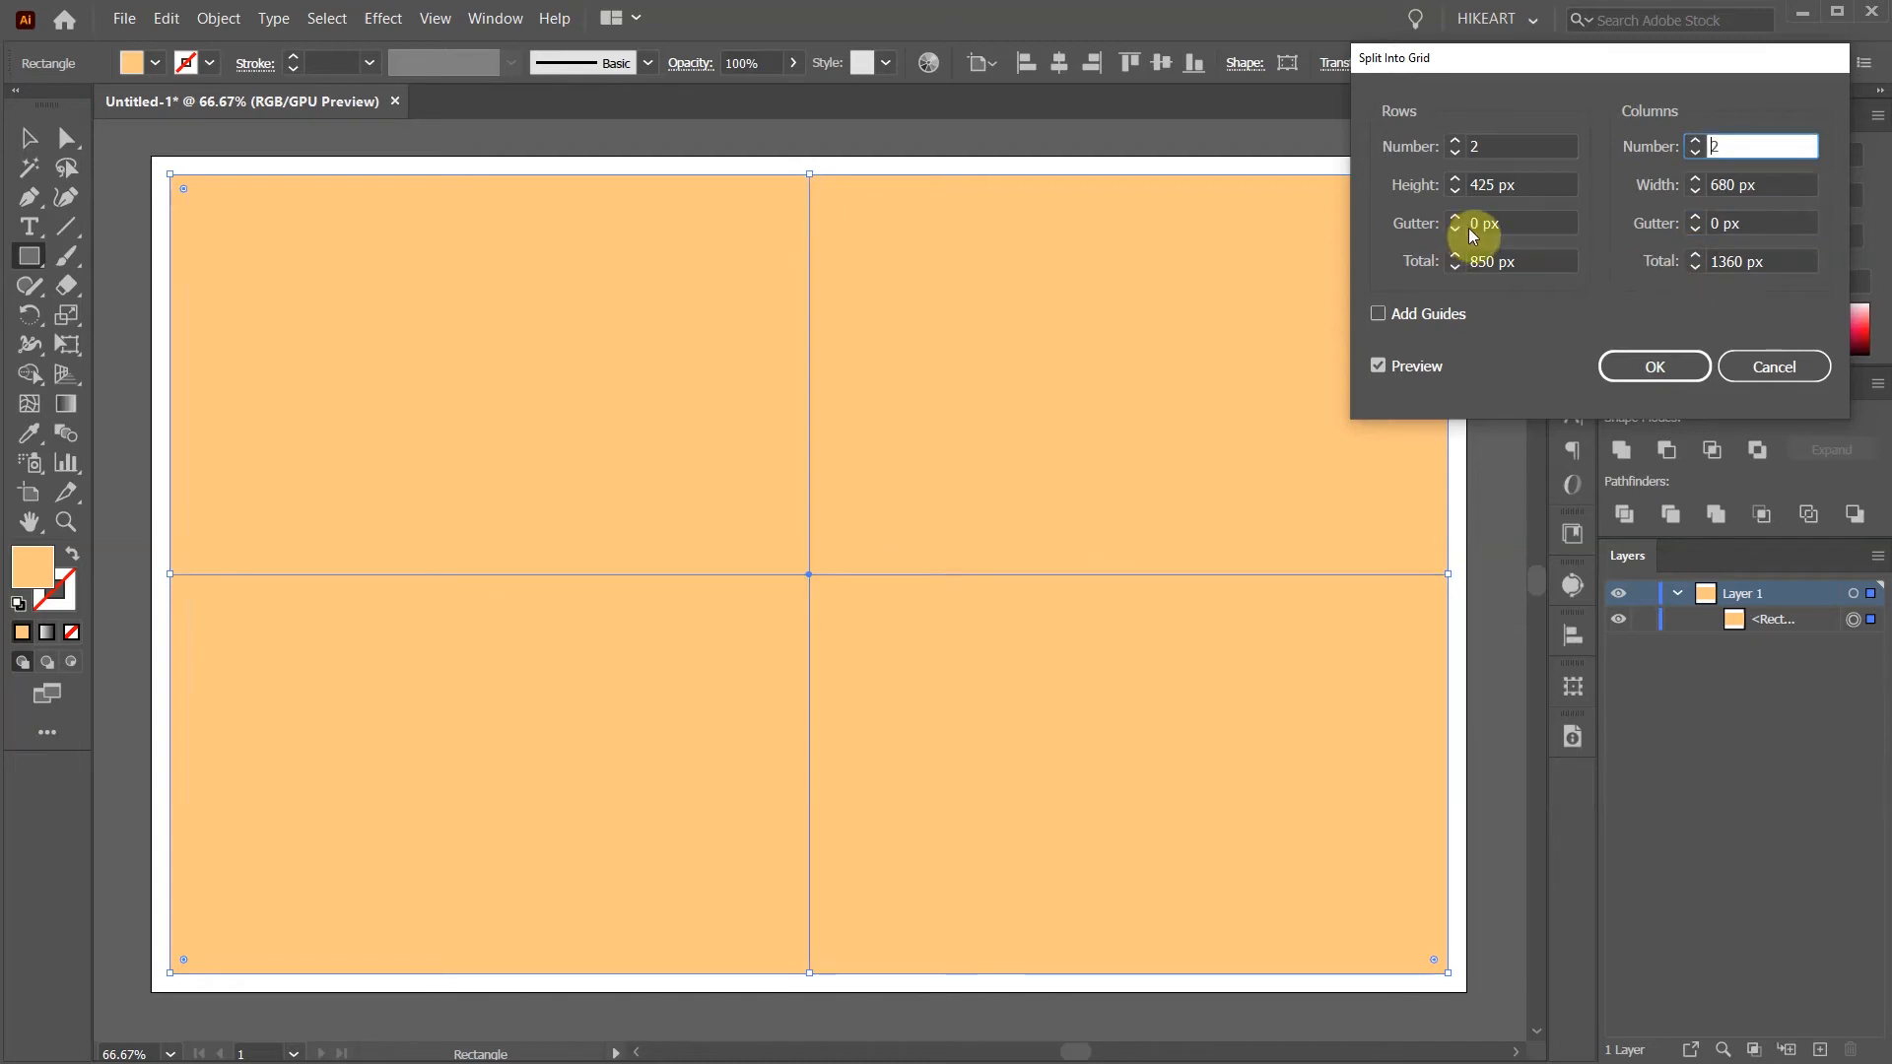
Set the row and column gutters to 20 px and apply the grid split with guides added.
click(1471, 224)
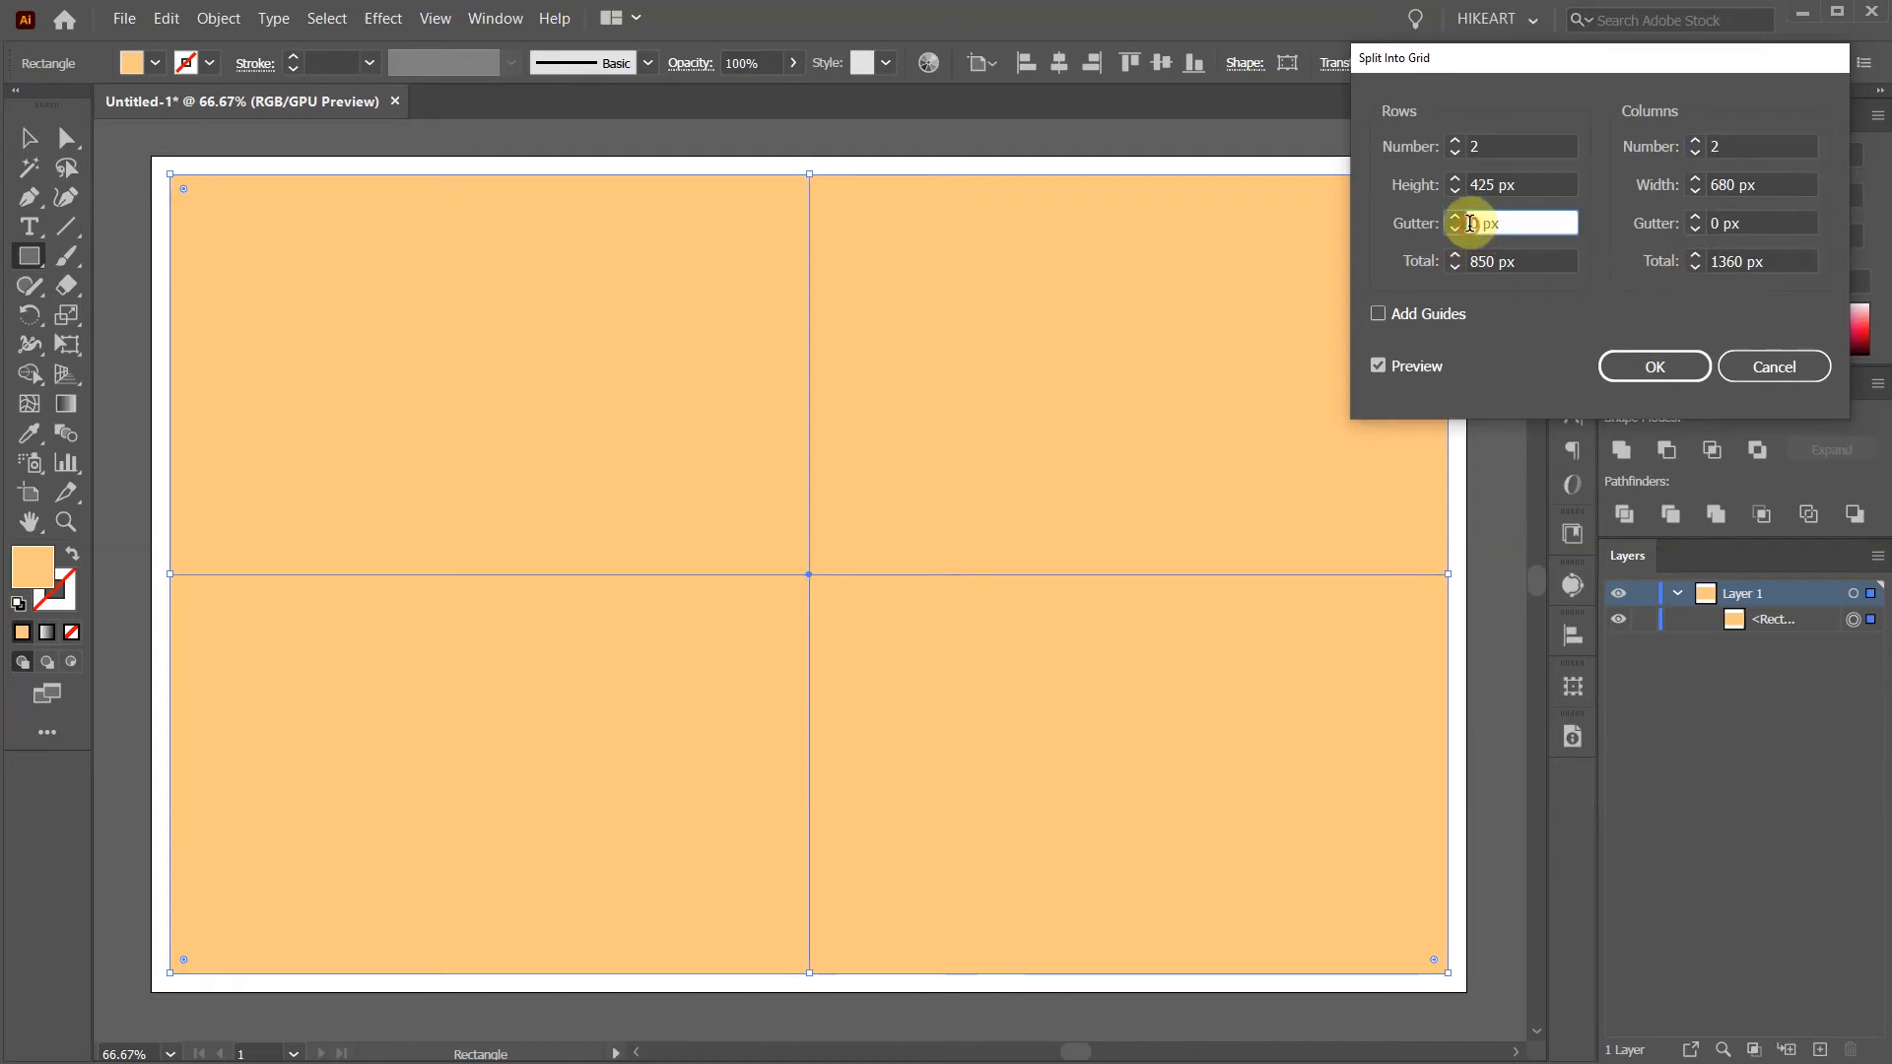
text(4)
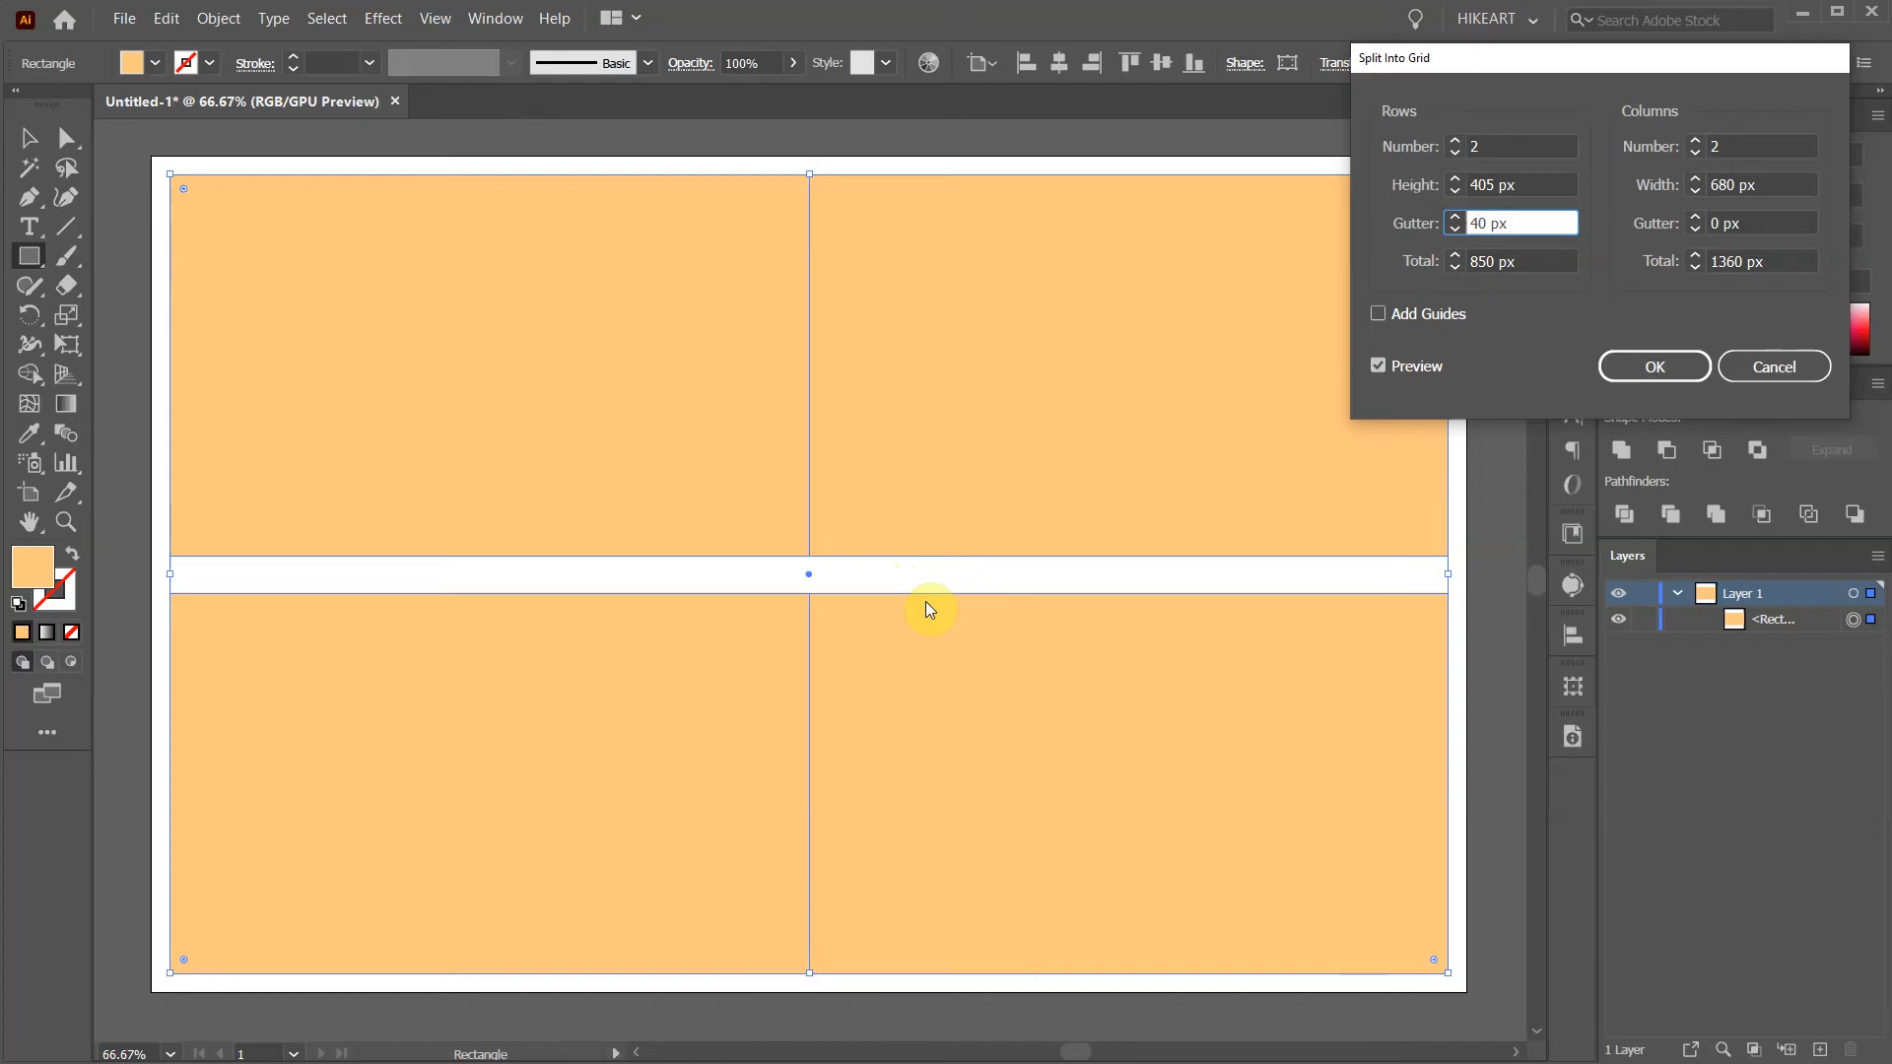
double_click(1465, 222)
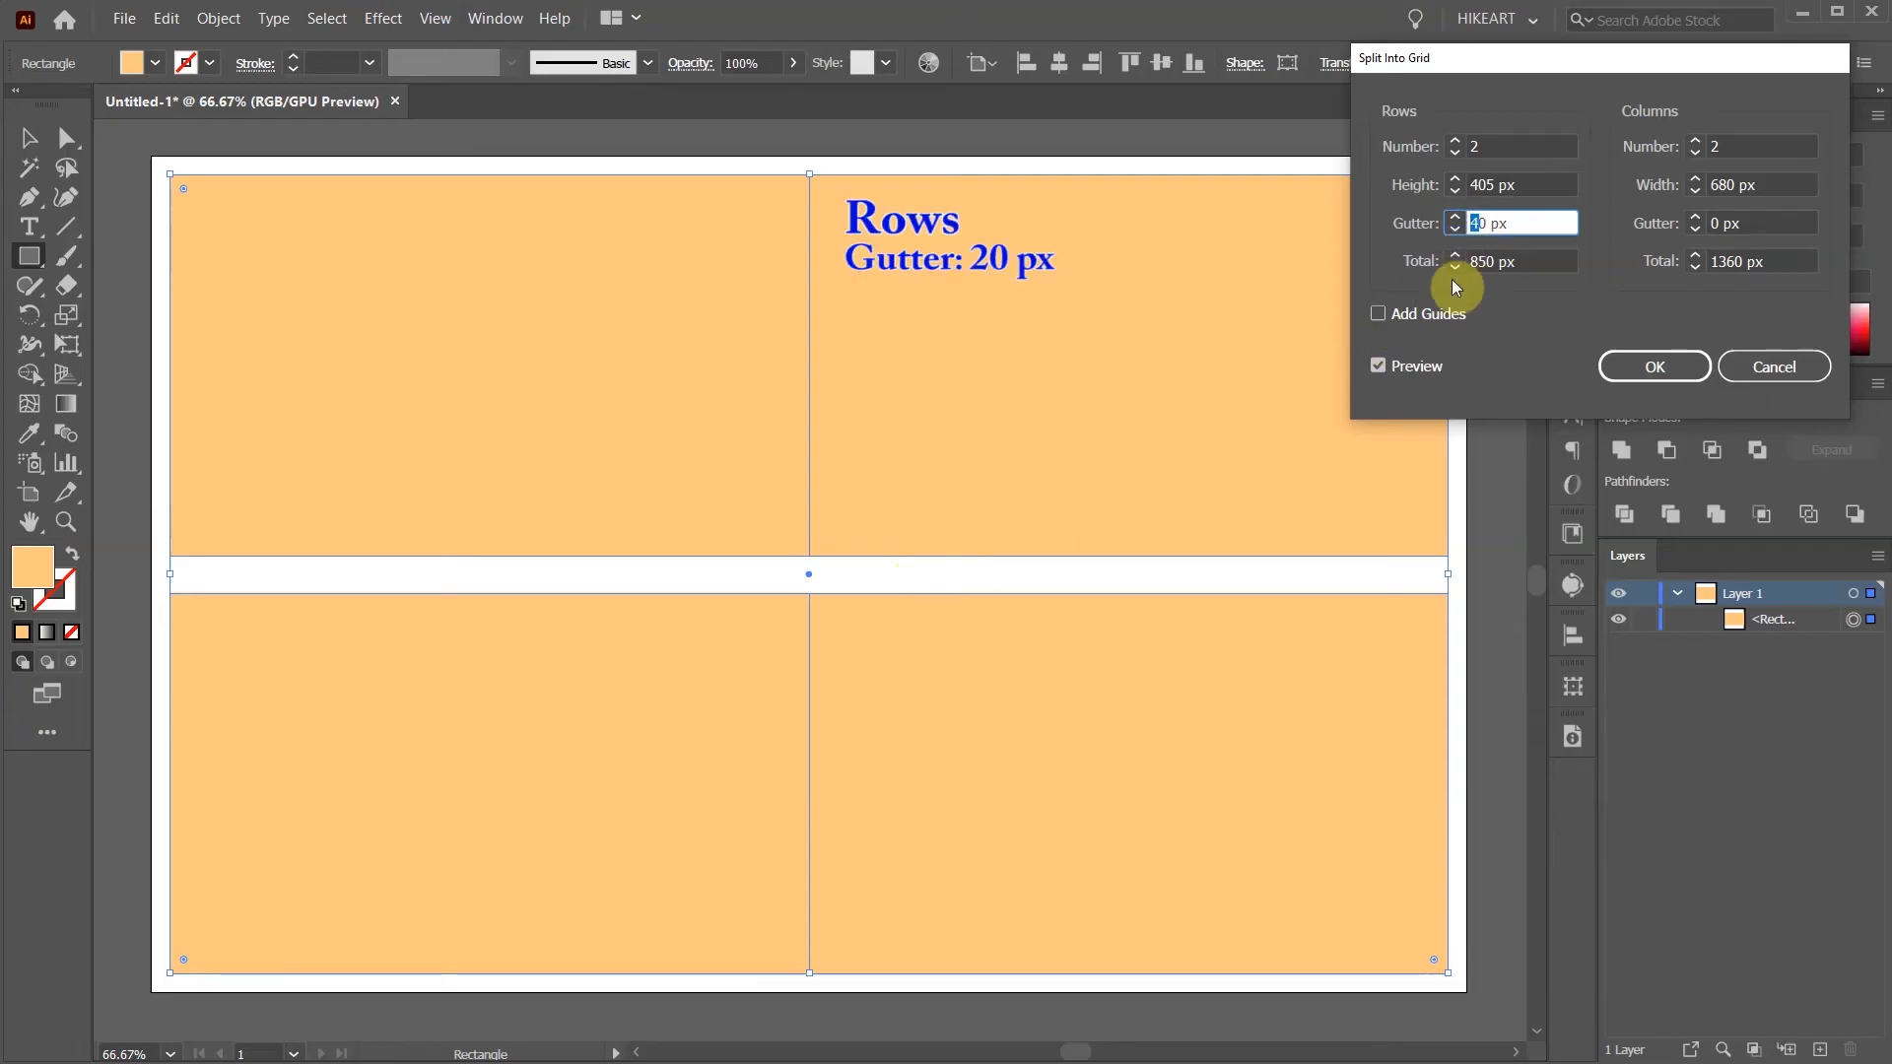
text(20)
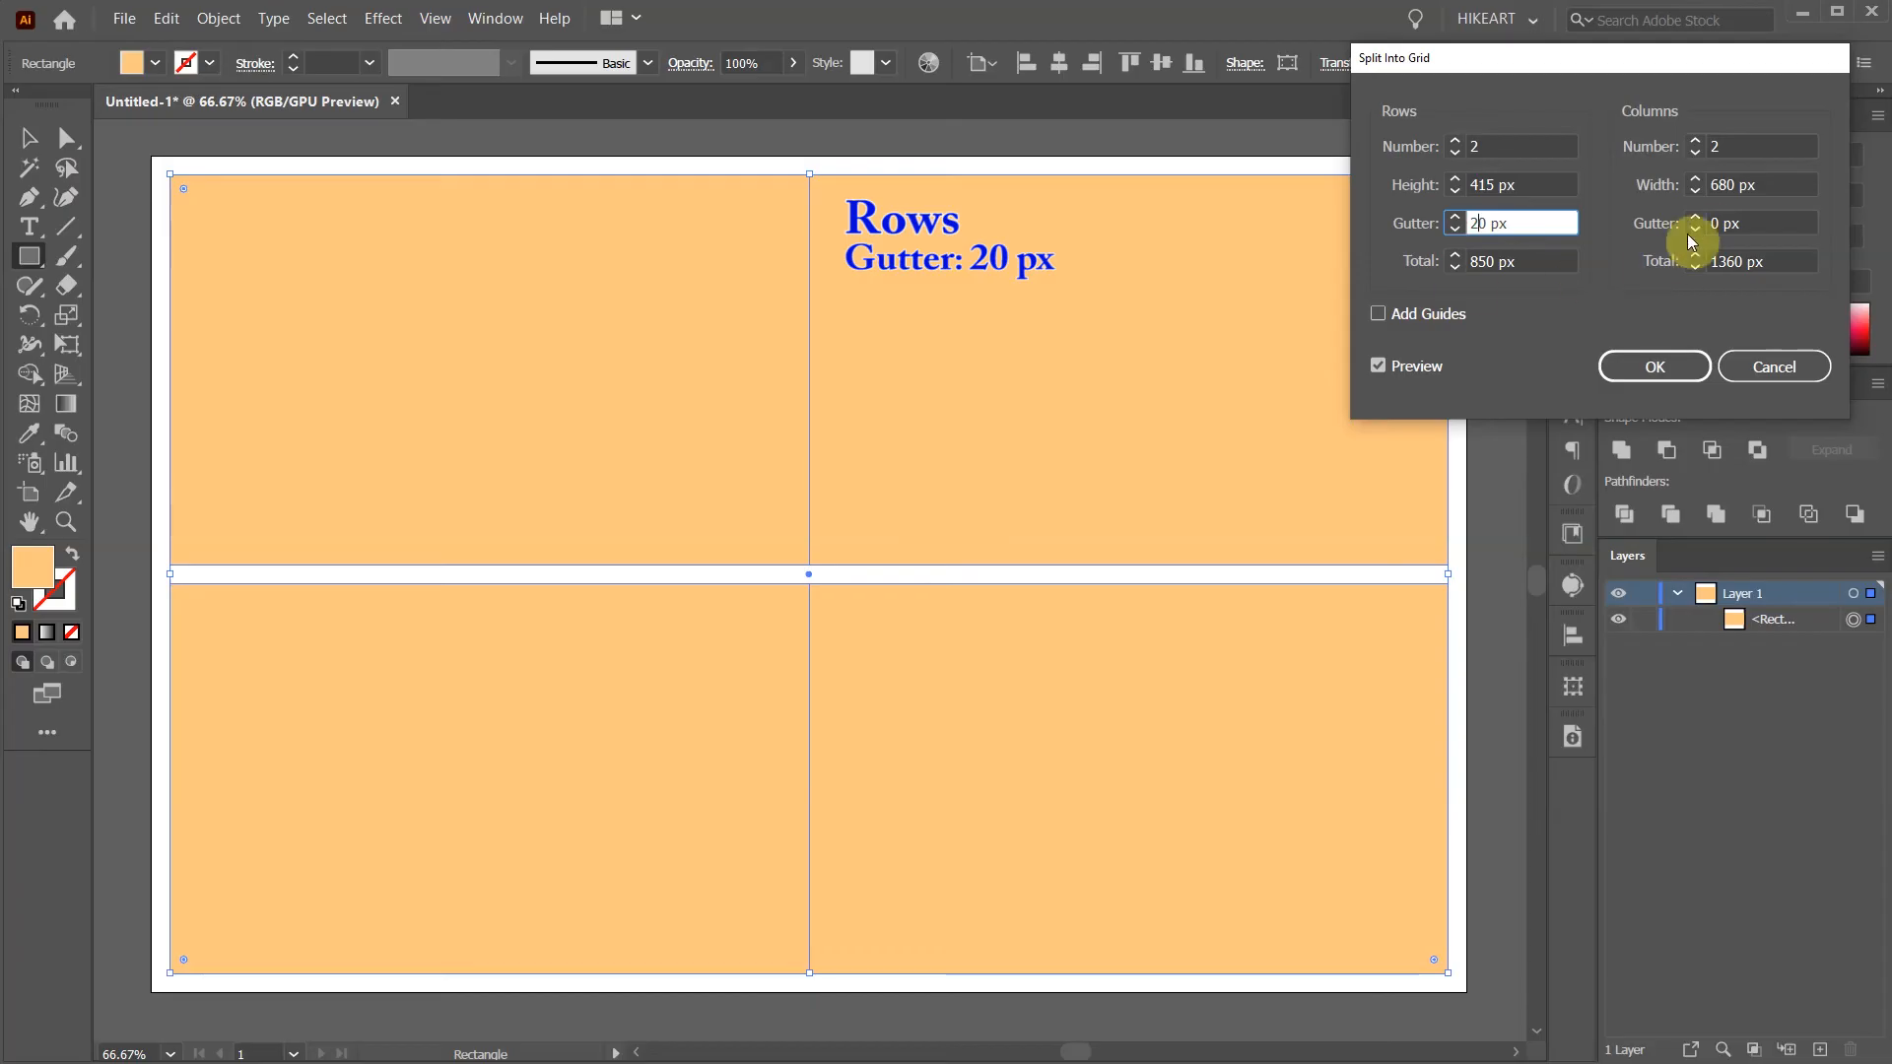
double_click(1712, 225)
text(20)
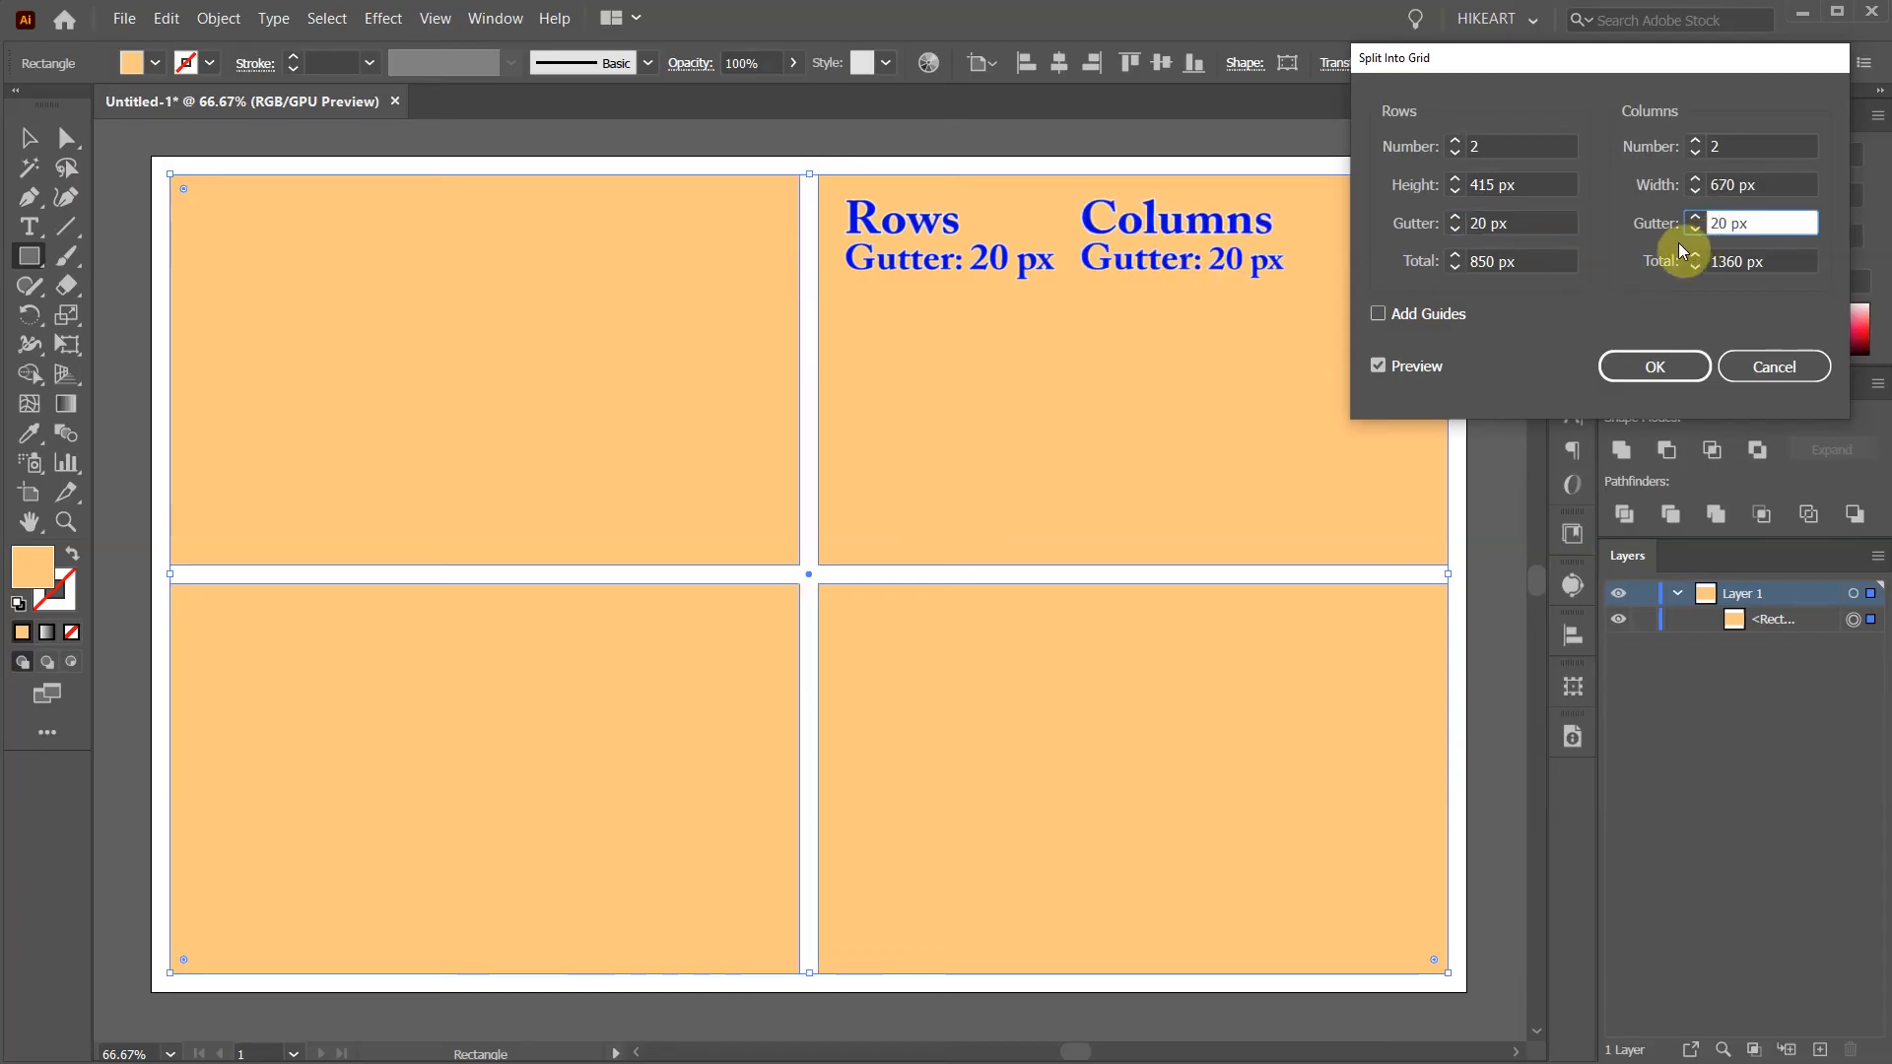
click(1377, 313)
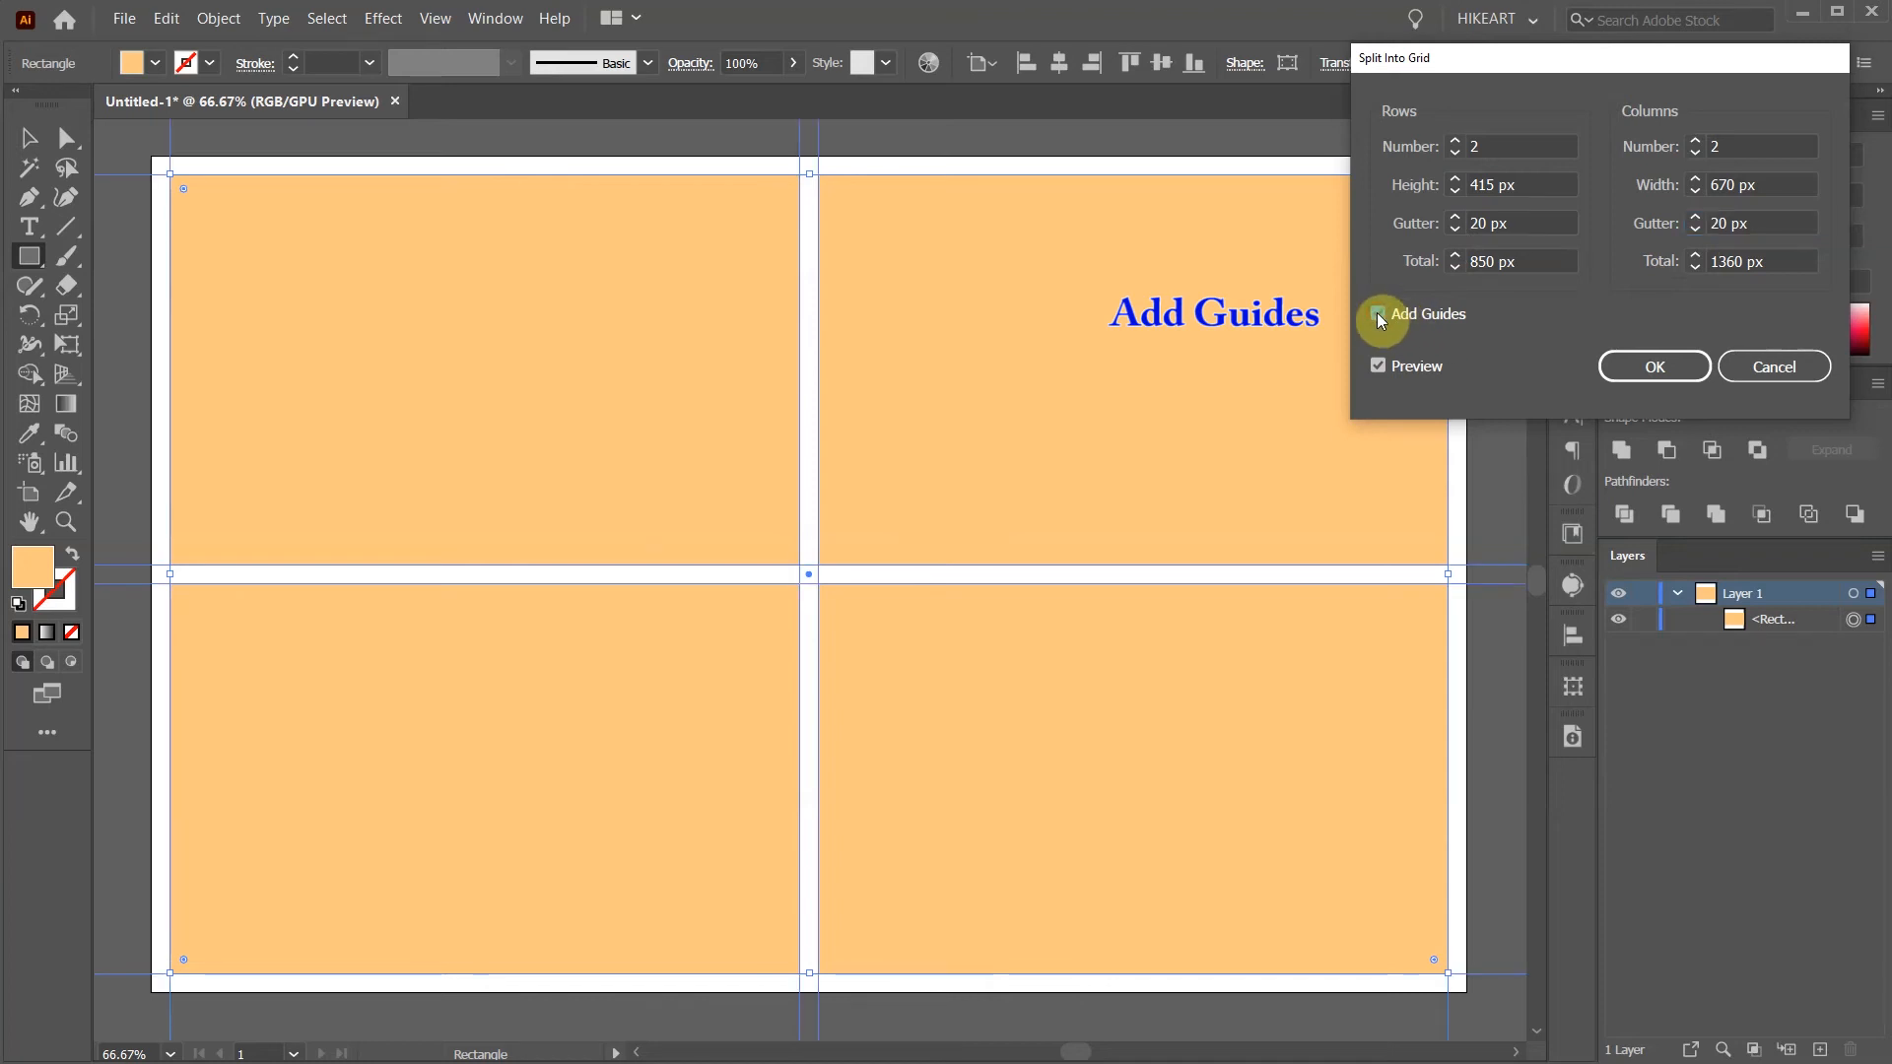
click(1644, 364)
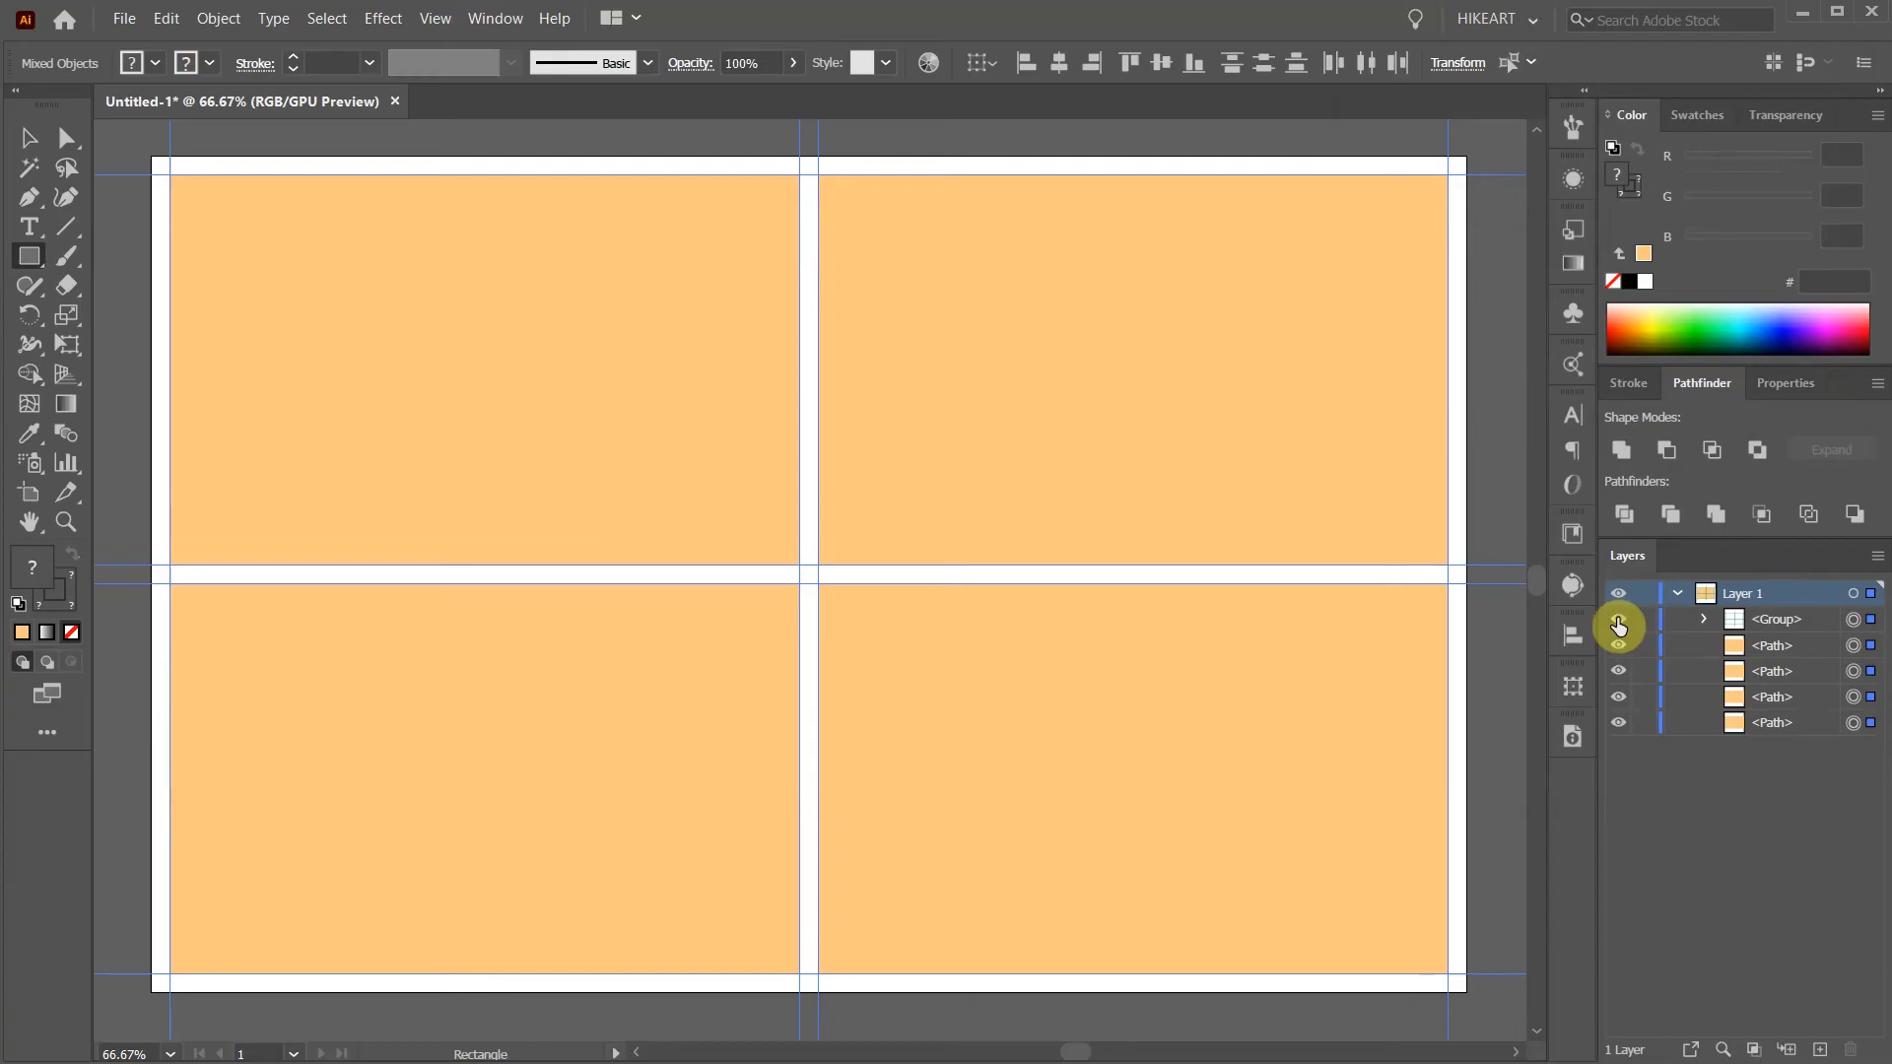
Hide the guides group and show it again.
click(1619, 620)
click(1619, 621)
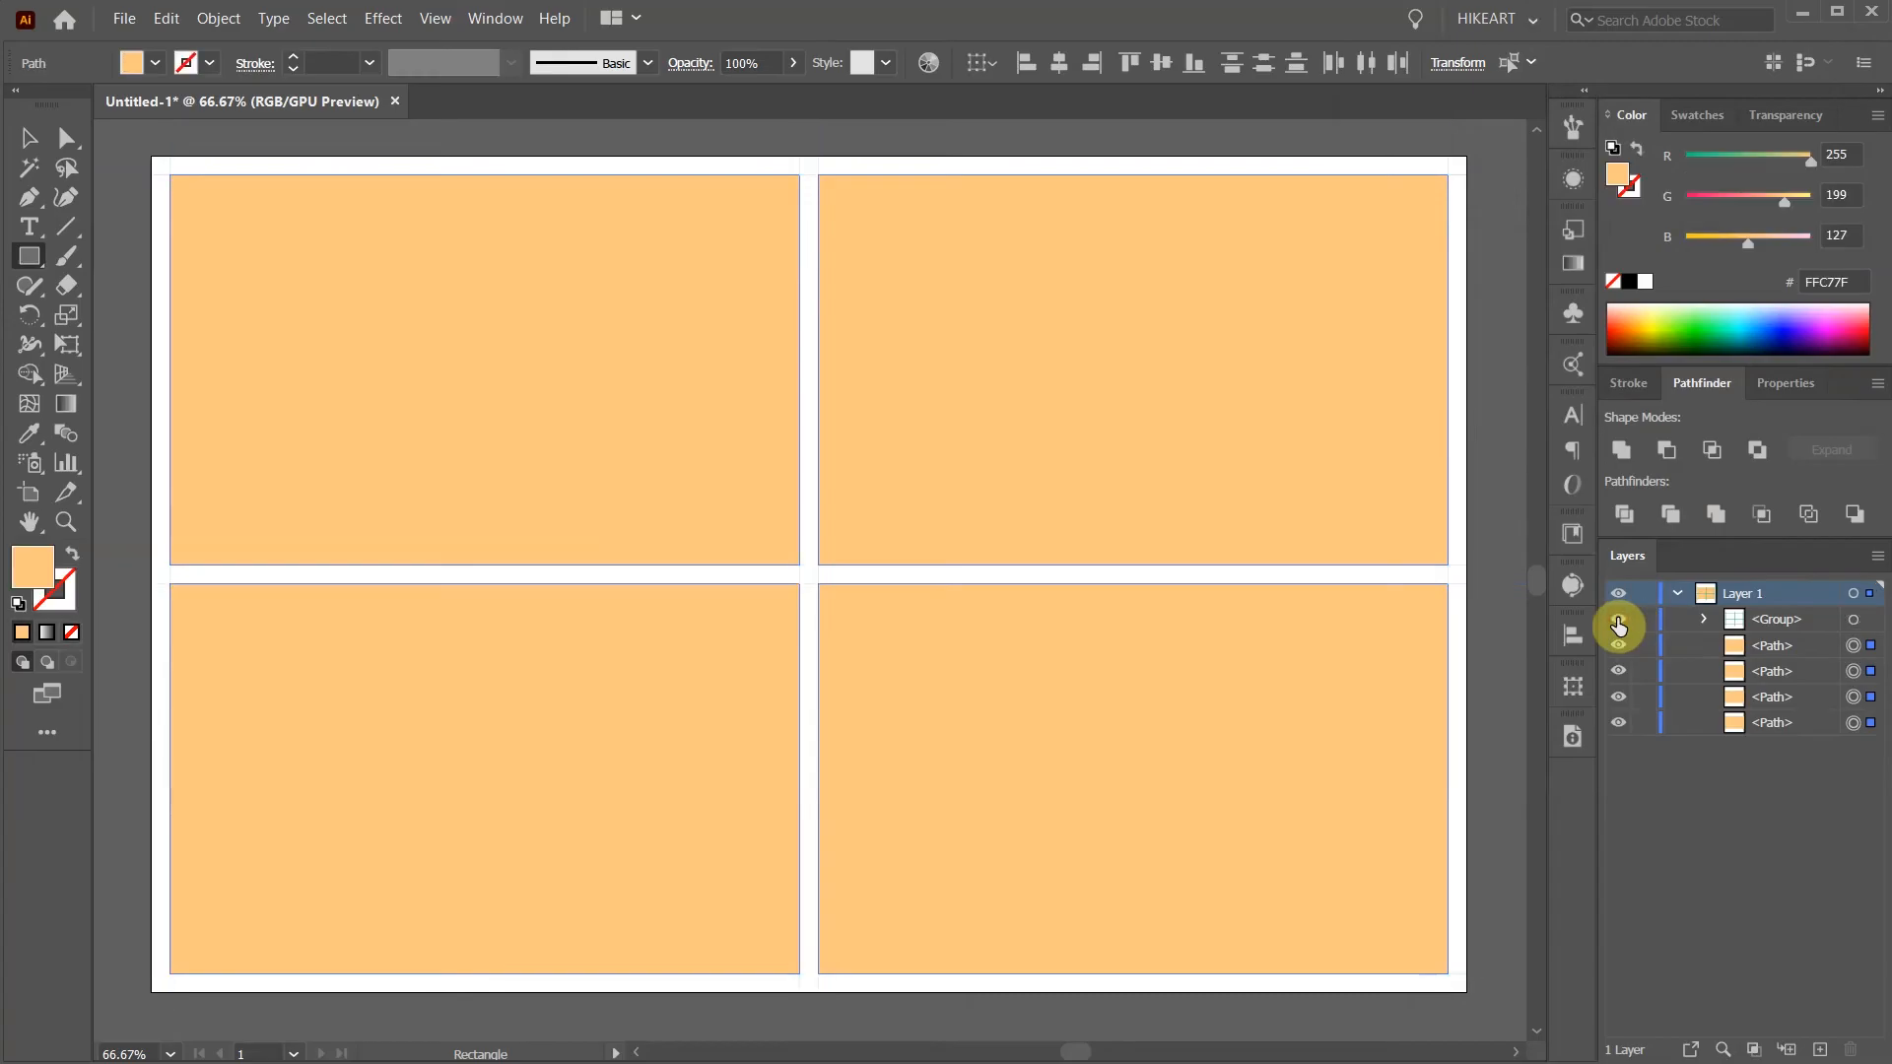
Set up Split Into Grid on the lower-right cell with three columns and the preview on.
key(v)
click(1309, 641)
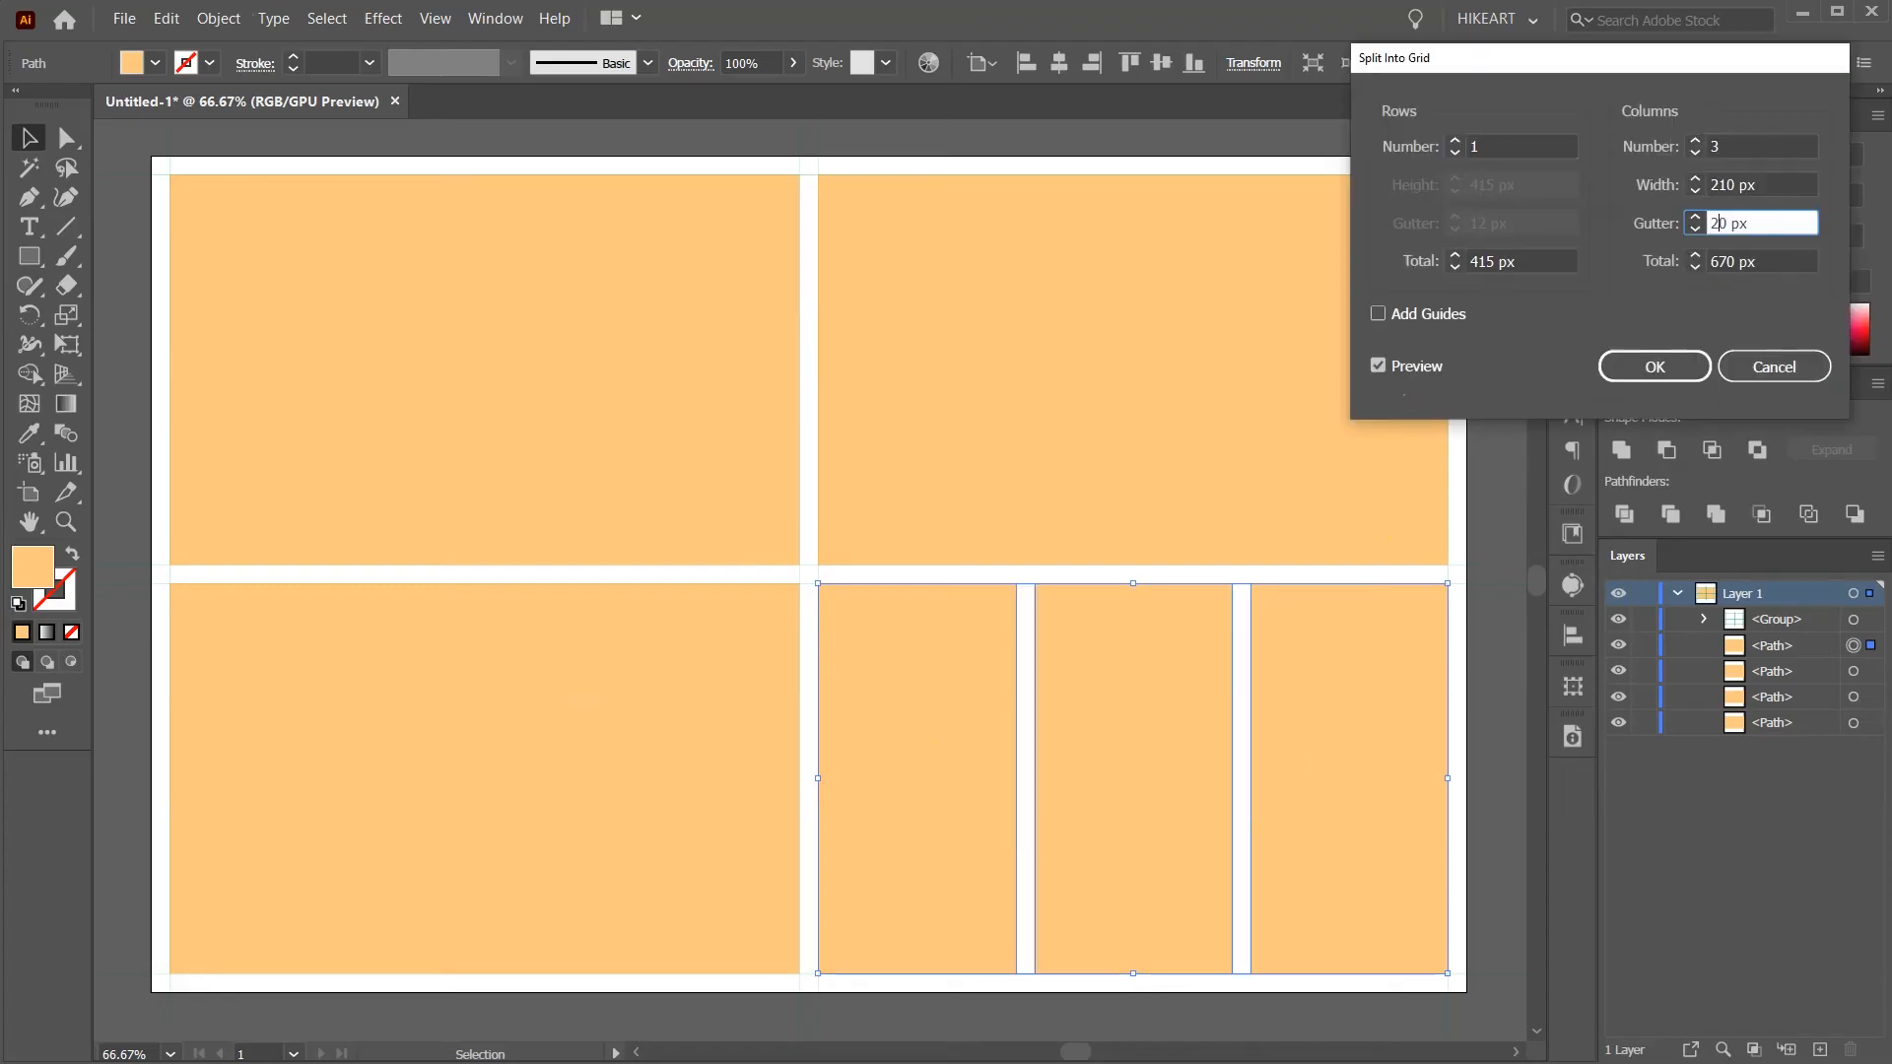
key(Escape)
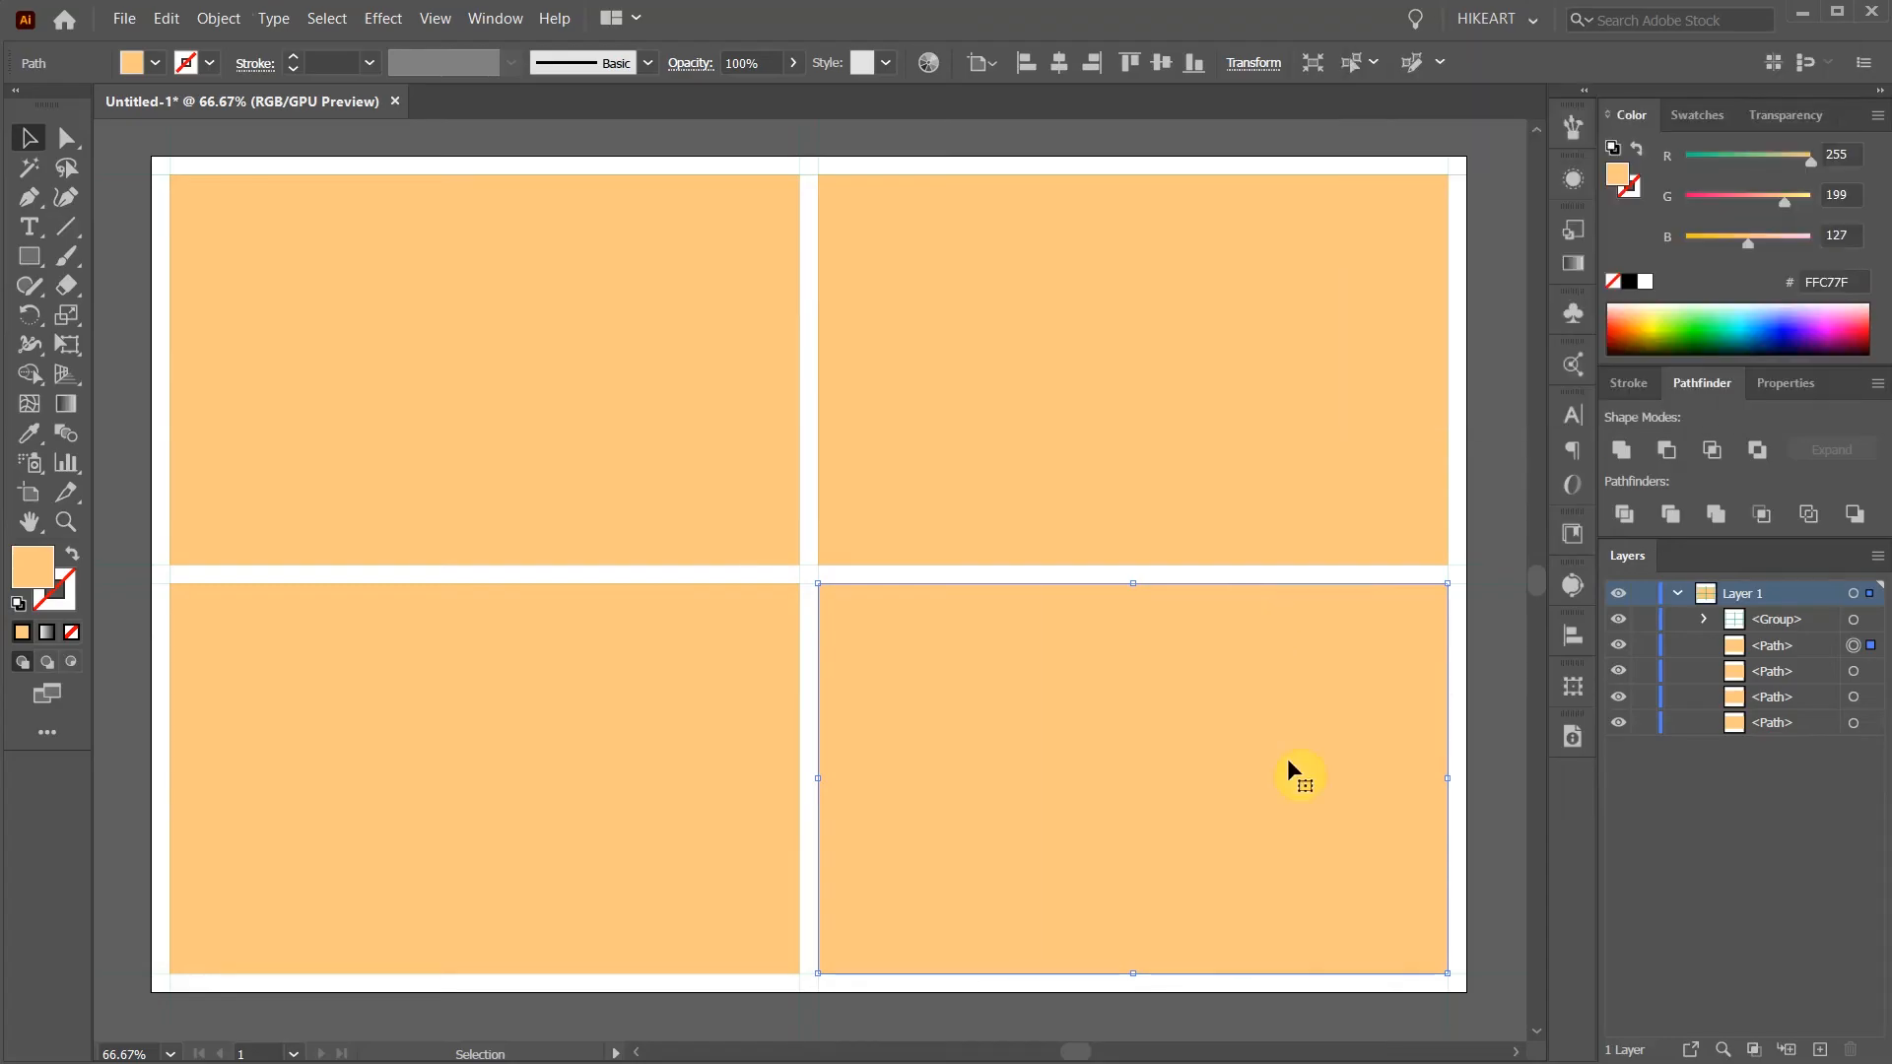
click(221, 18)
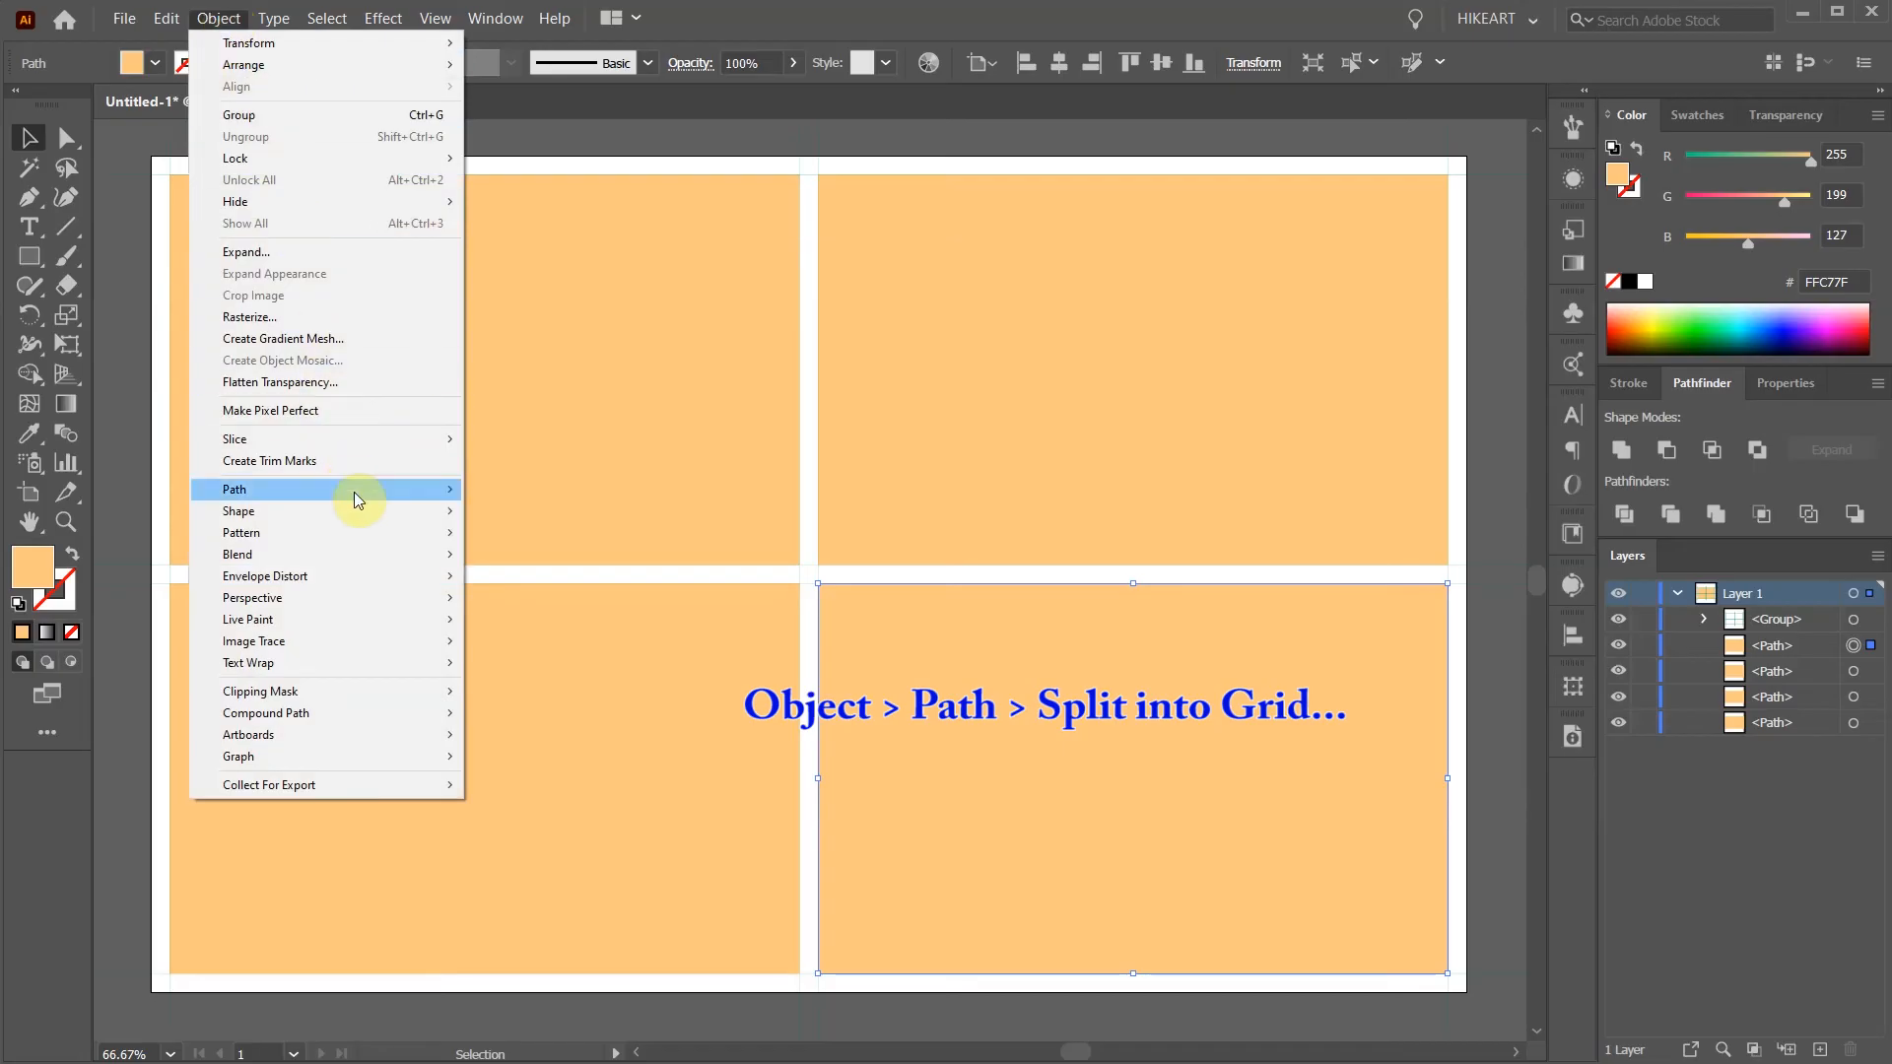
mouse_move(354, 495)
click(623, 703)
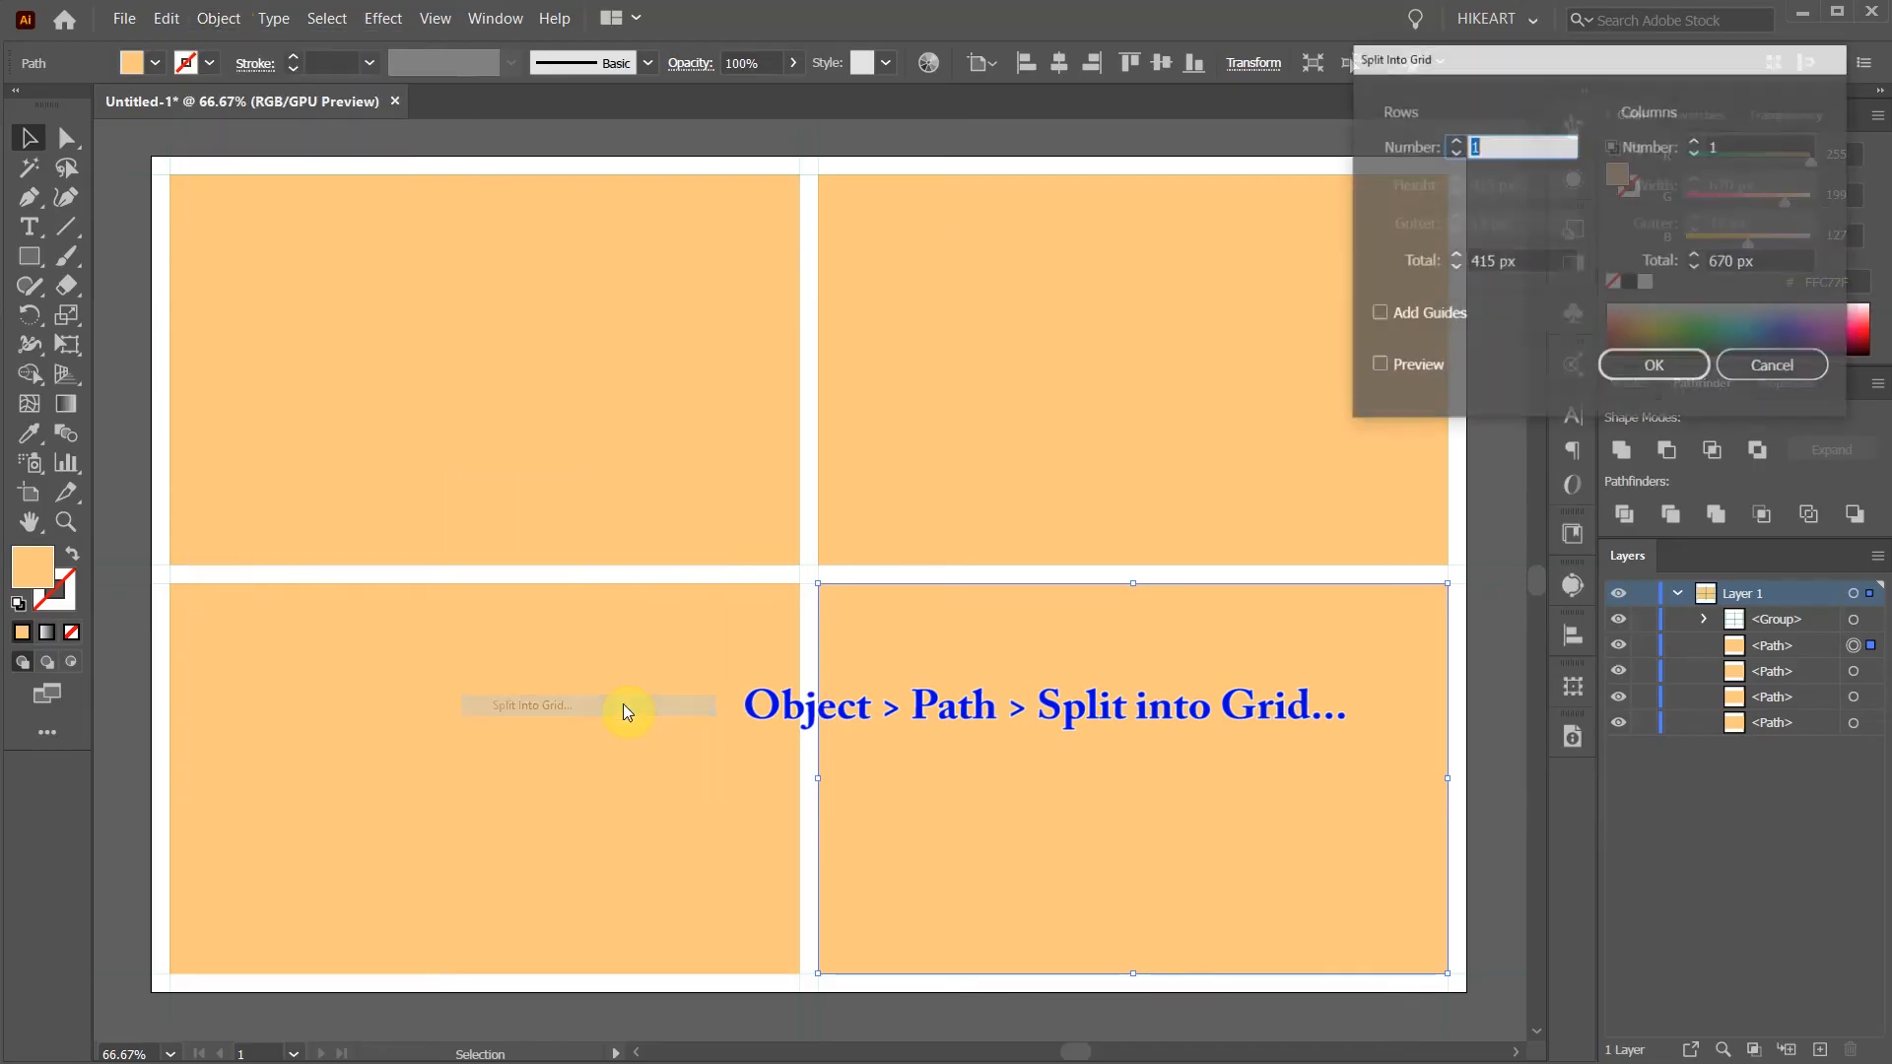
click(1379, 366)
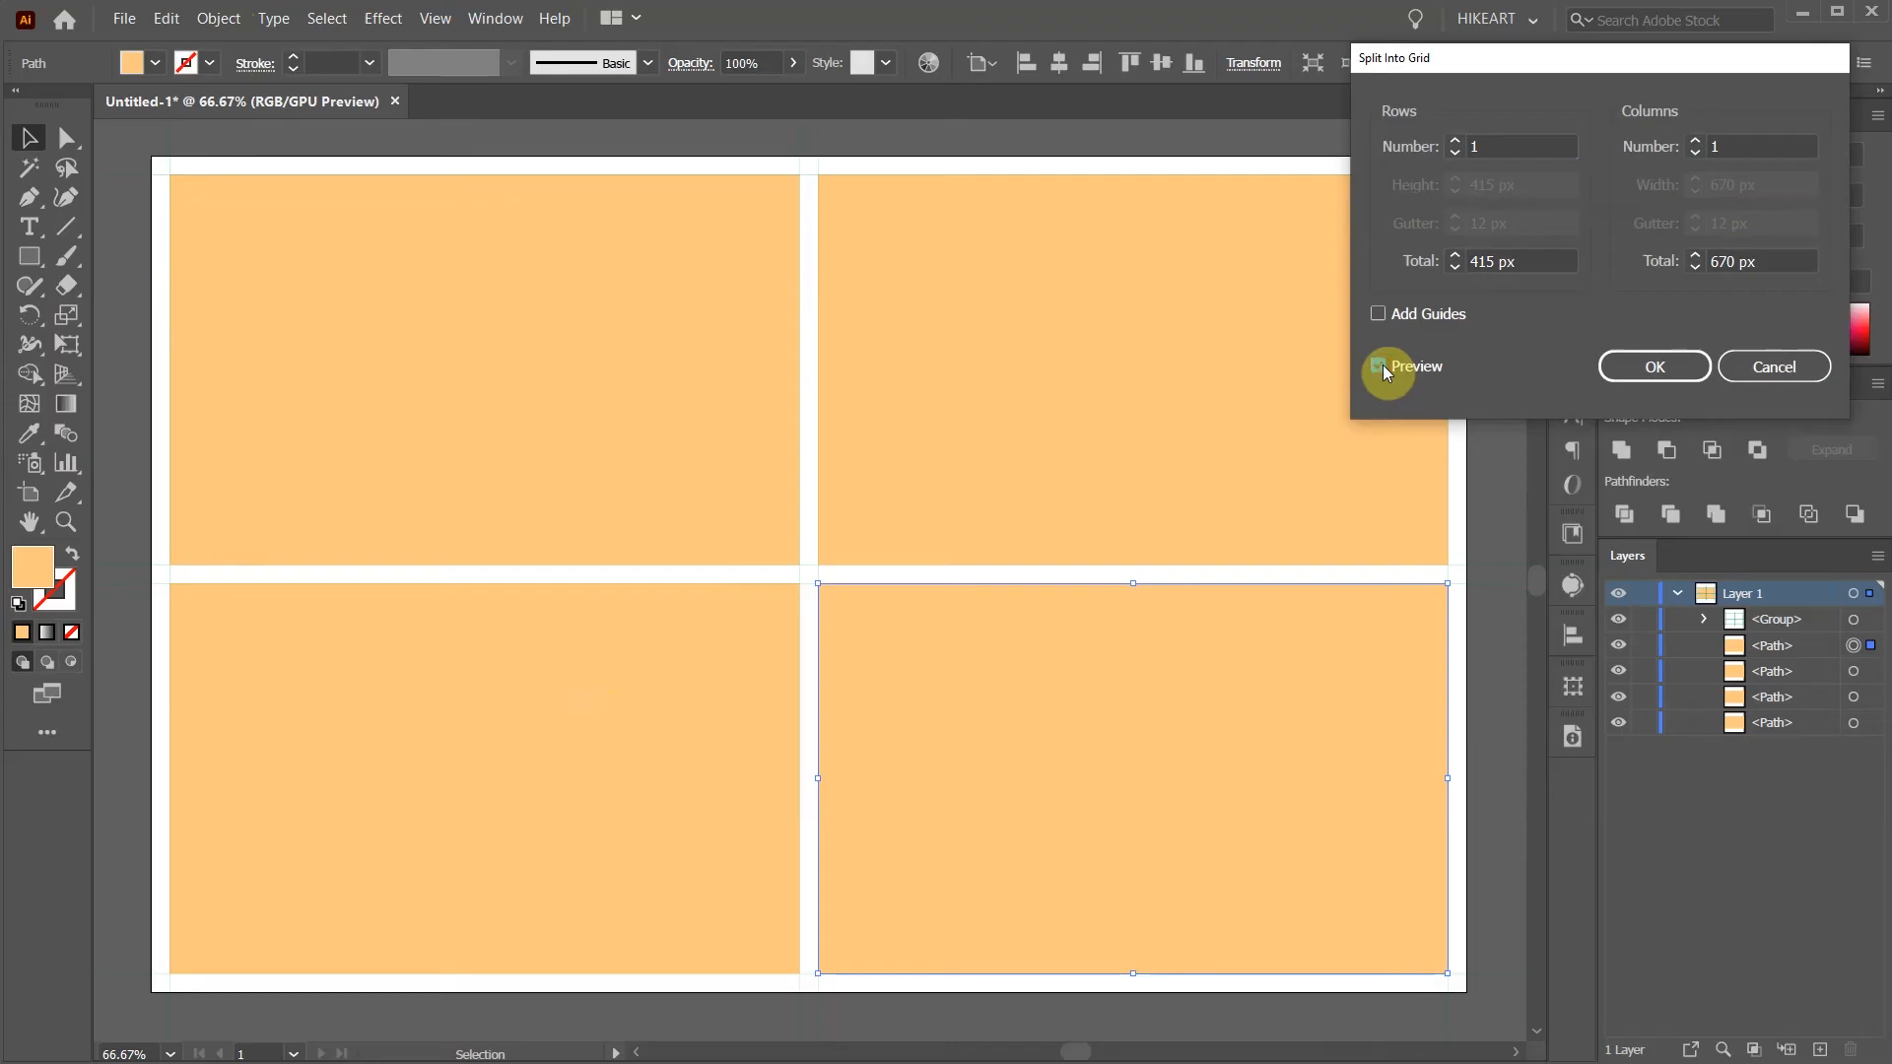
click(1694, 142)
click(1695, 141)
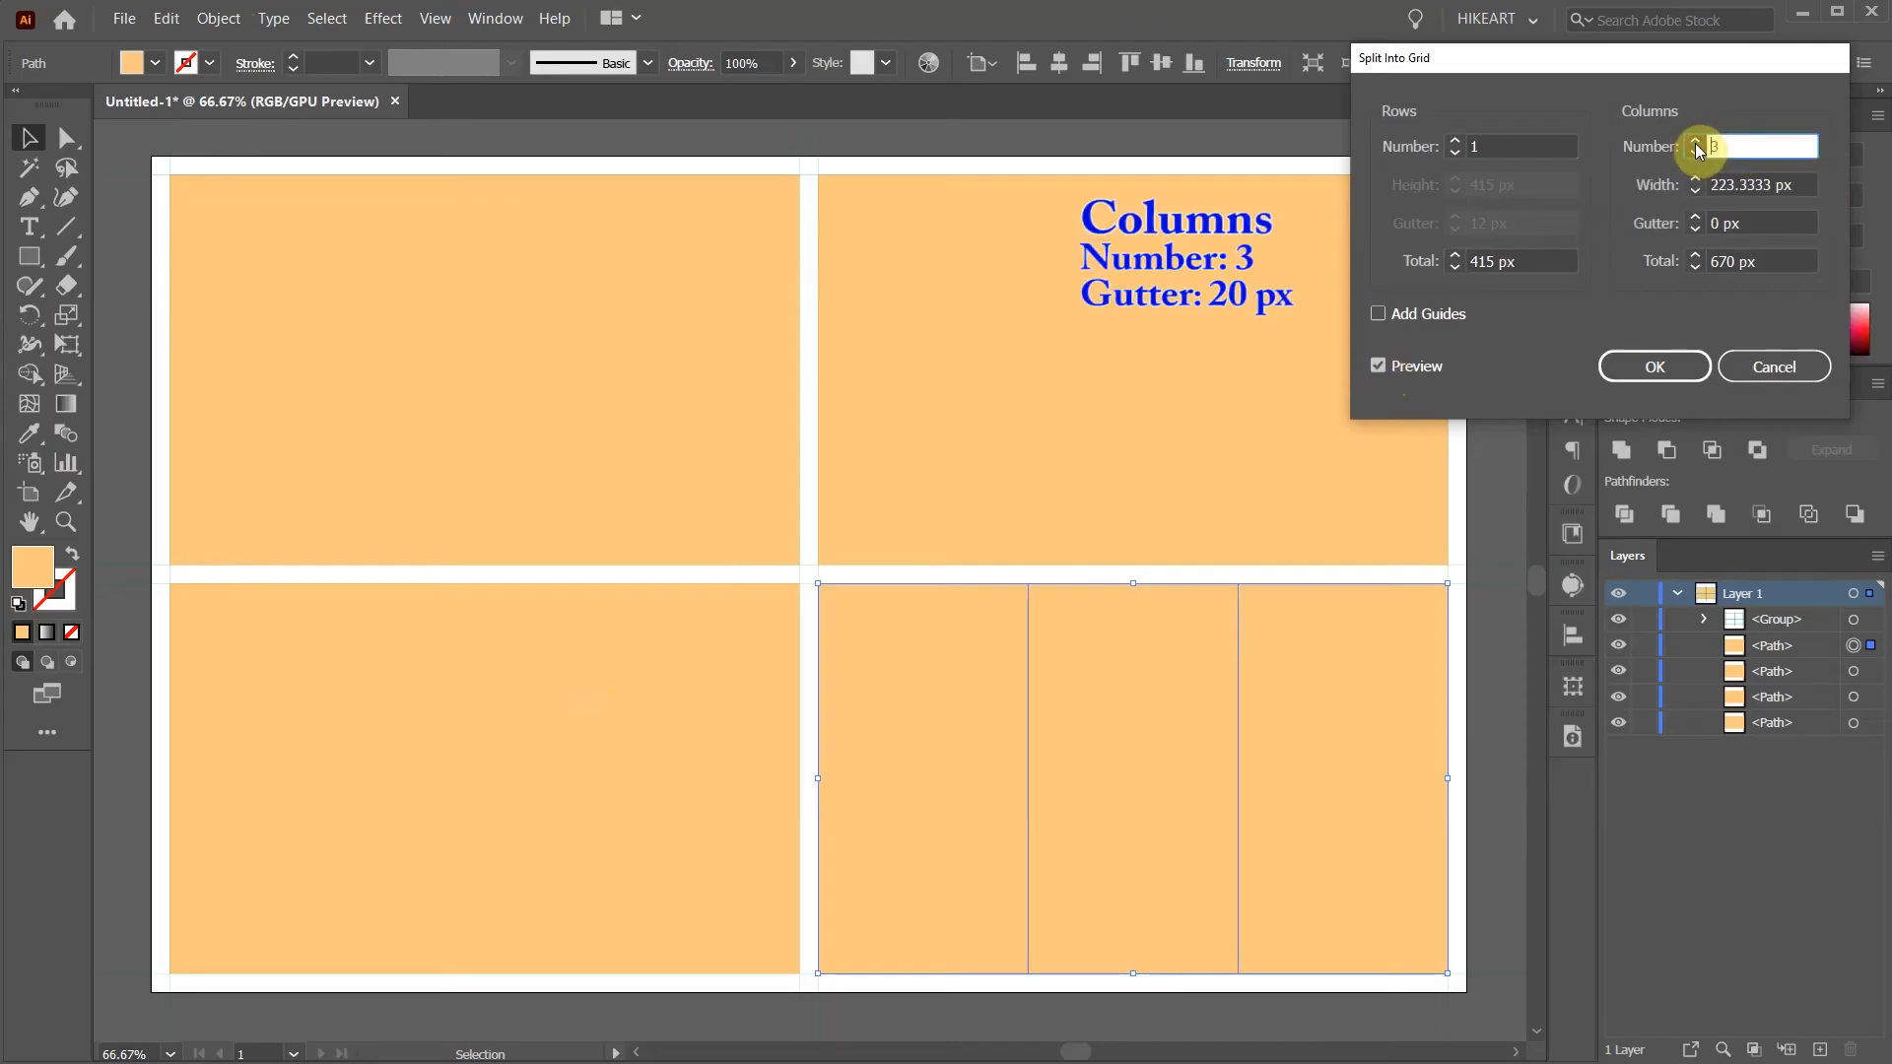
Set the column gutter to 20 px, apply the split with guides added, and deselect everything.
click(1713, 223)
text(2)
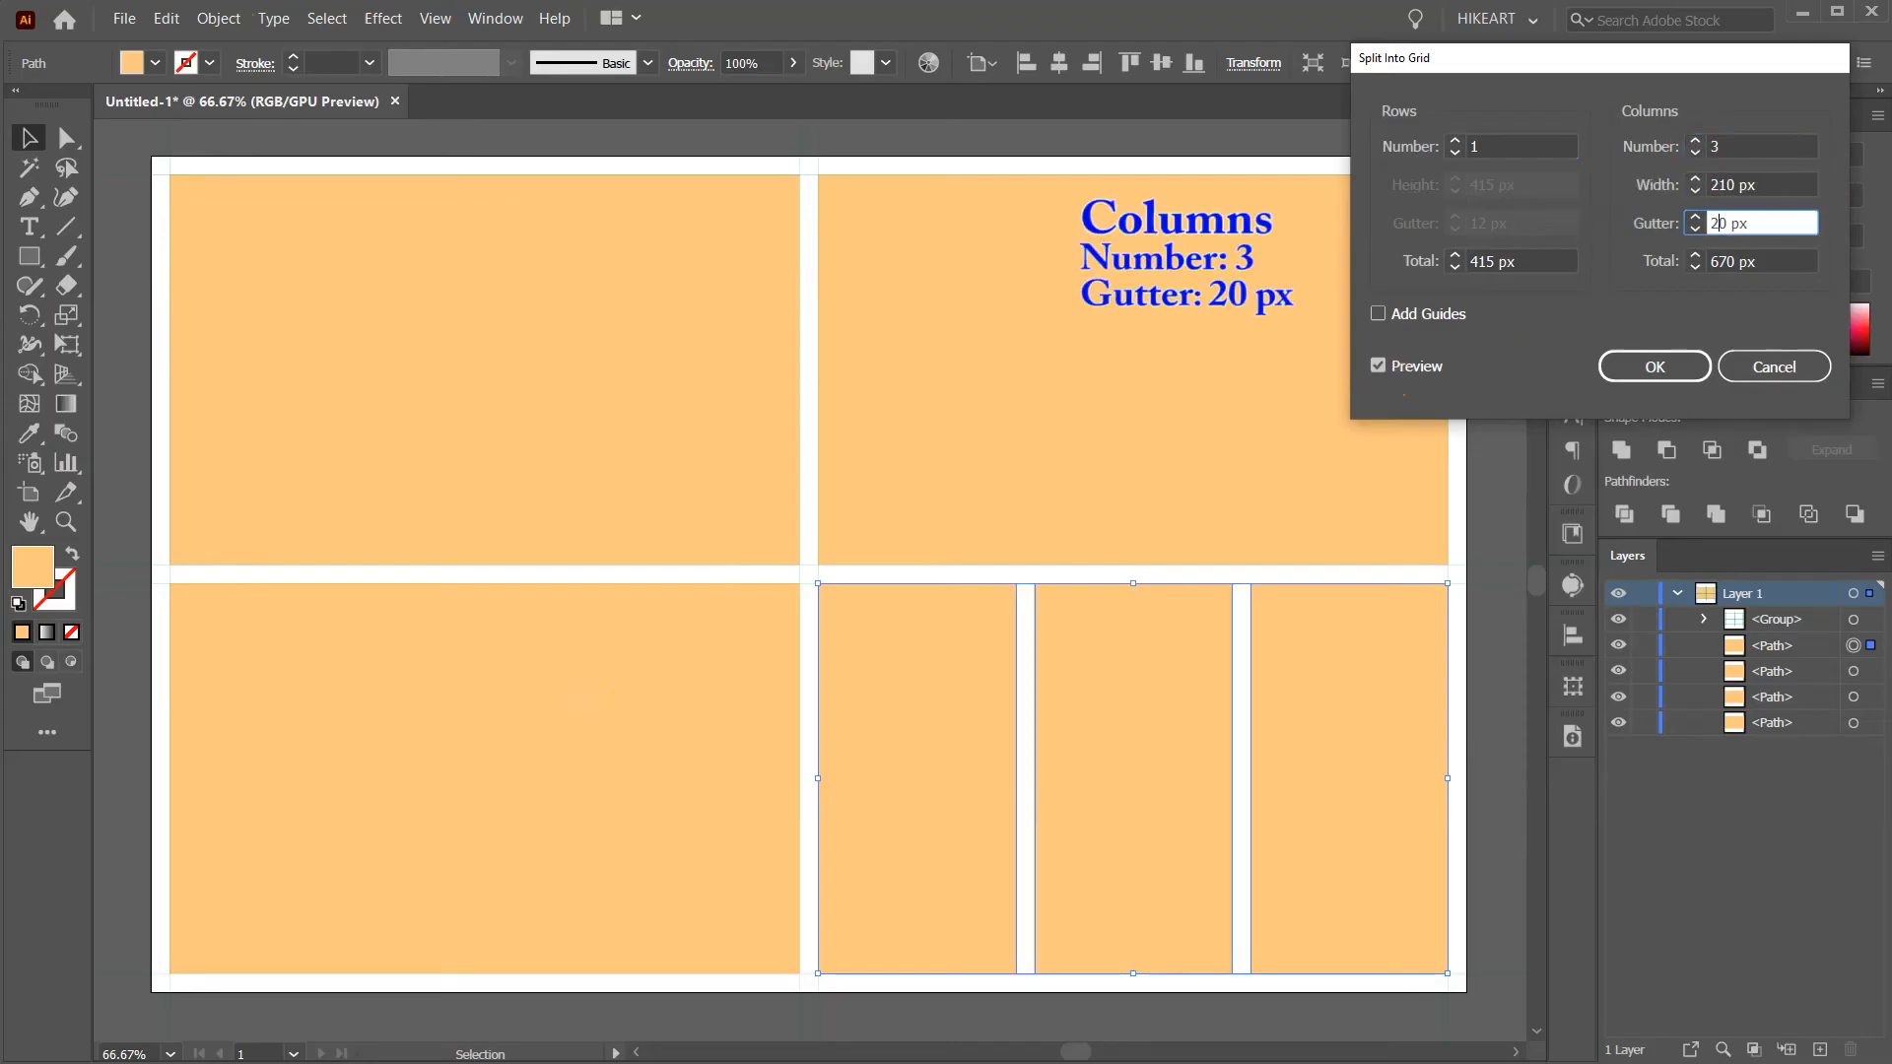
click(1378, 314)
click(1629, 365)
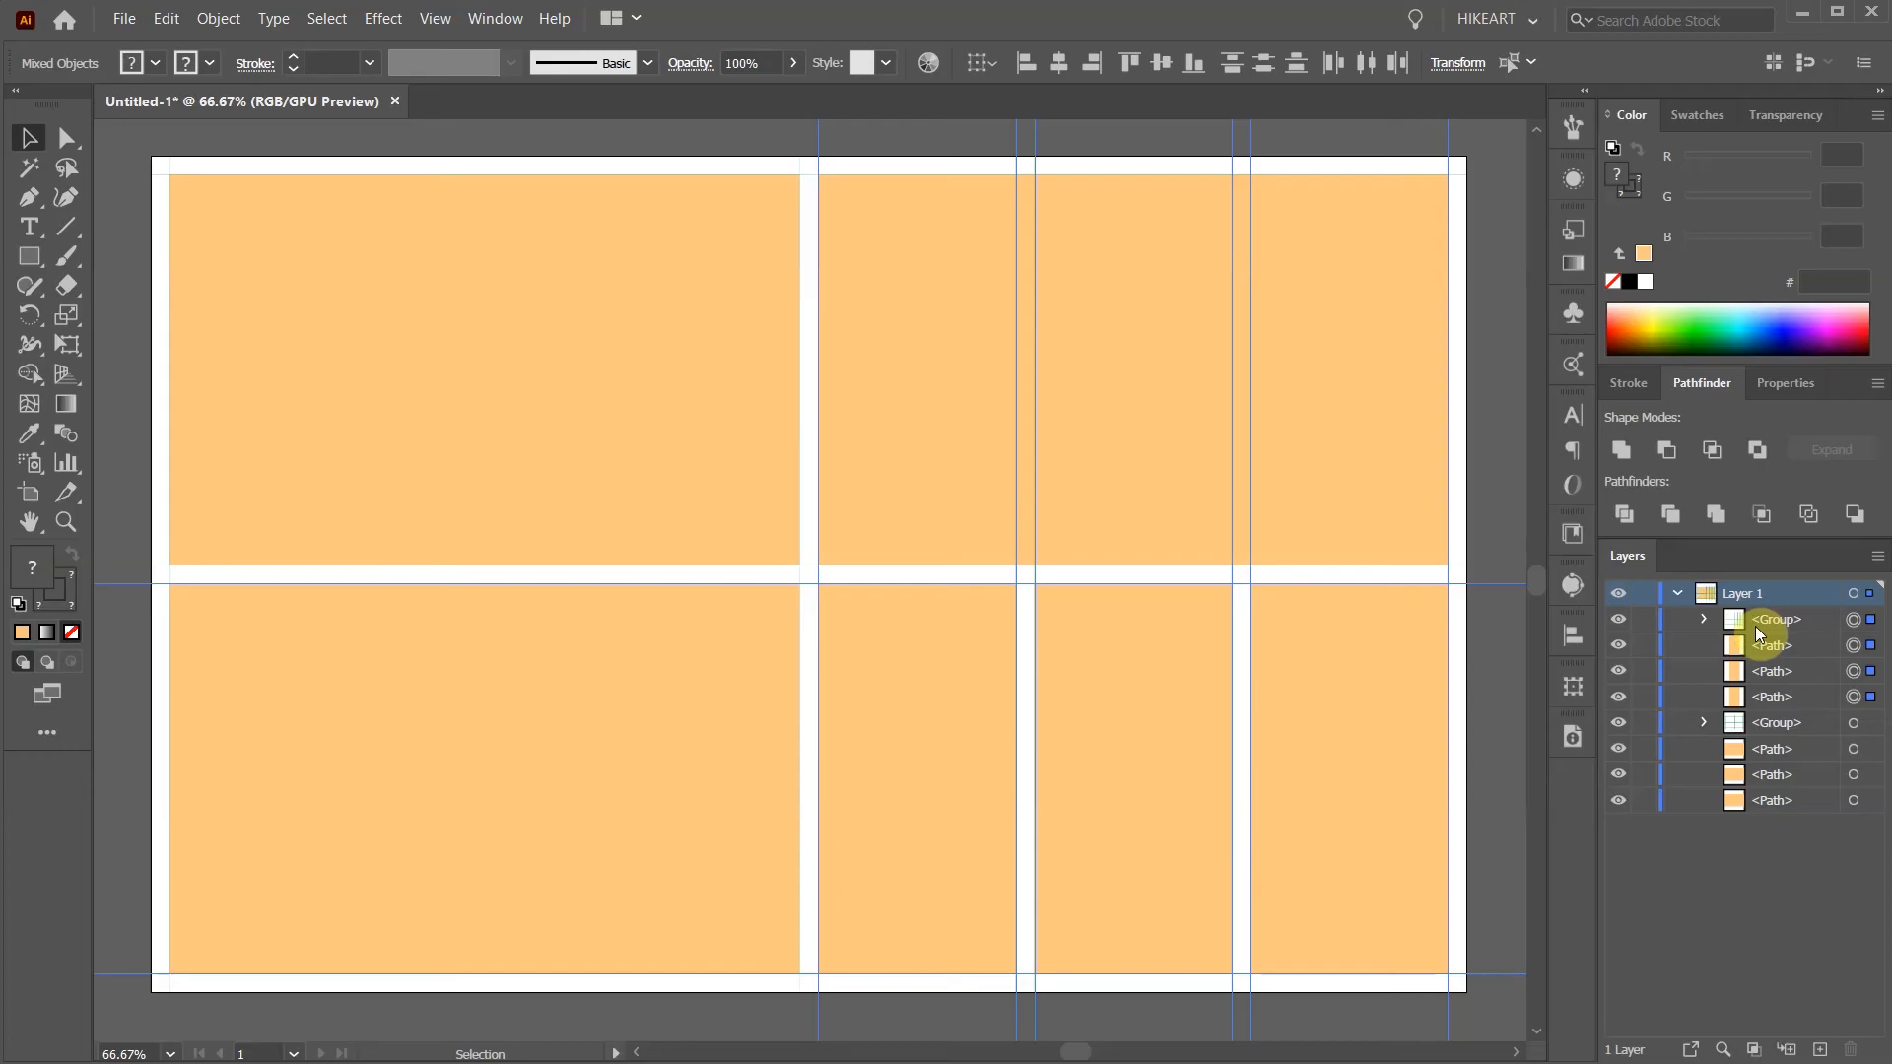
click(1618, 621)
click(1492, 688)
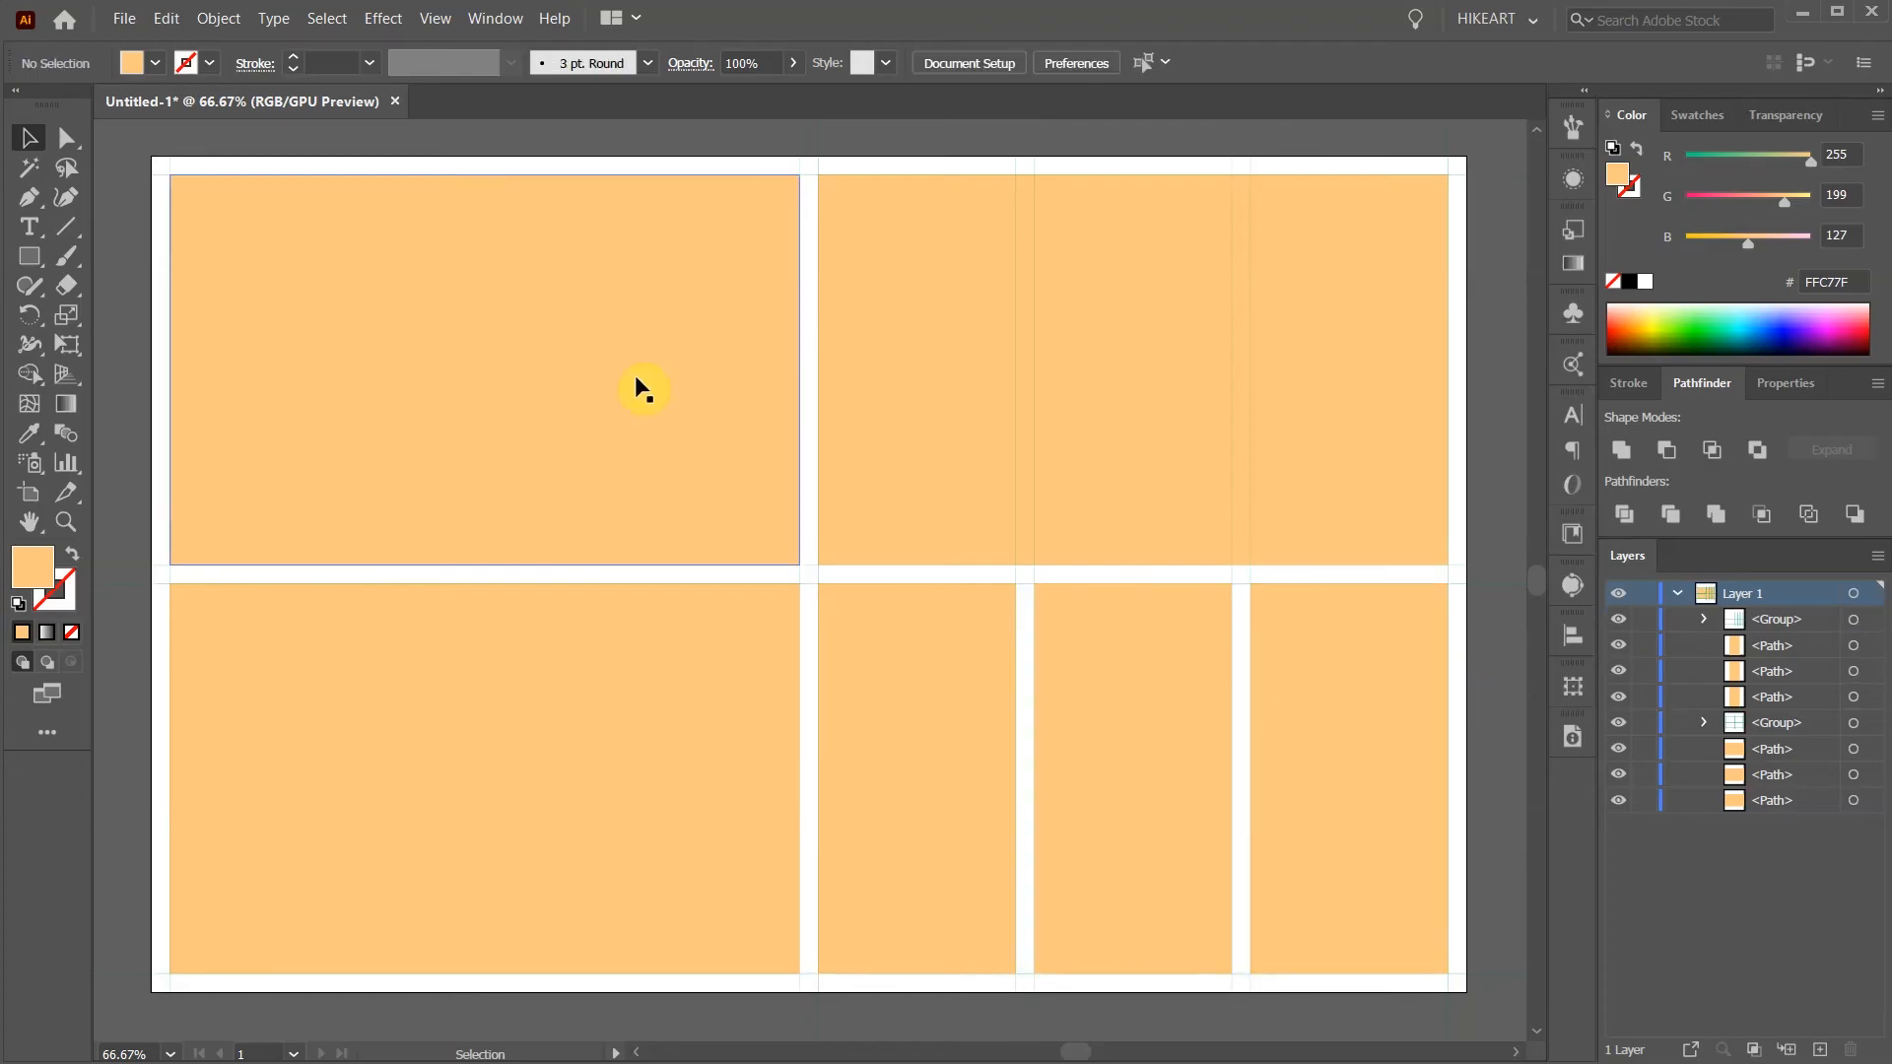
Swap fill and stroke so there is no fill, and set the stroke colour to pink FF229E.
scroll(724, 492, down, 2)
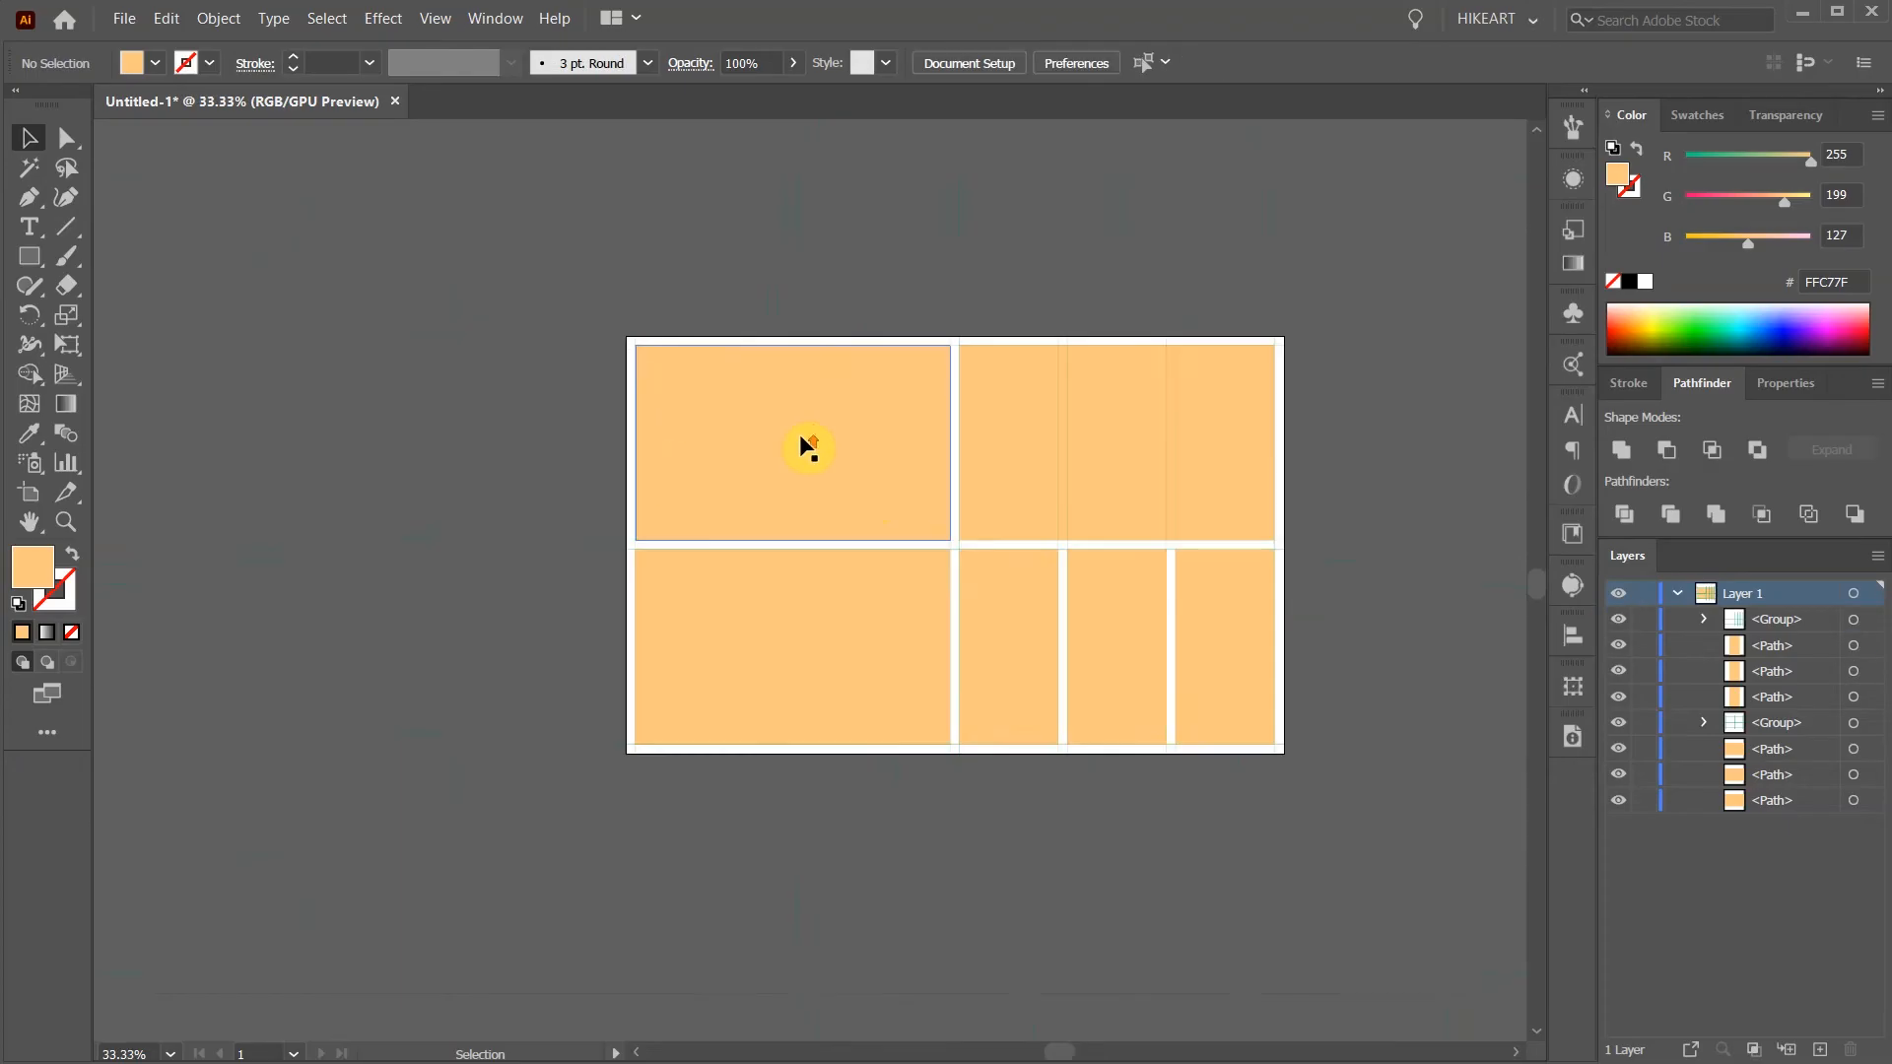
scroll(803, 441, up, 1)
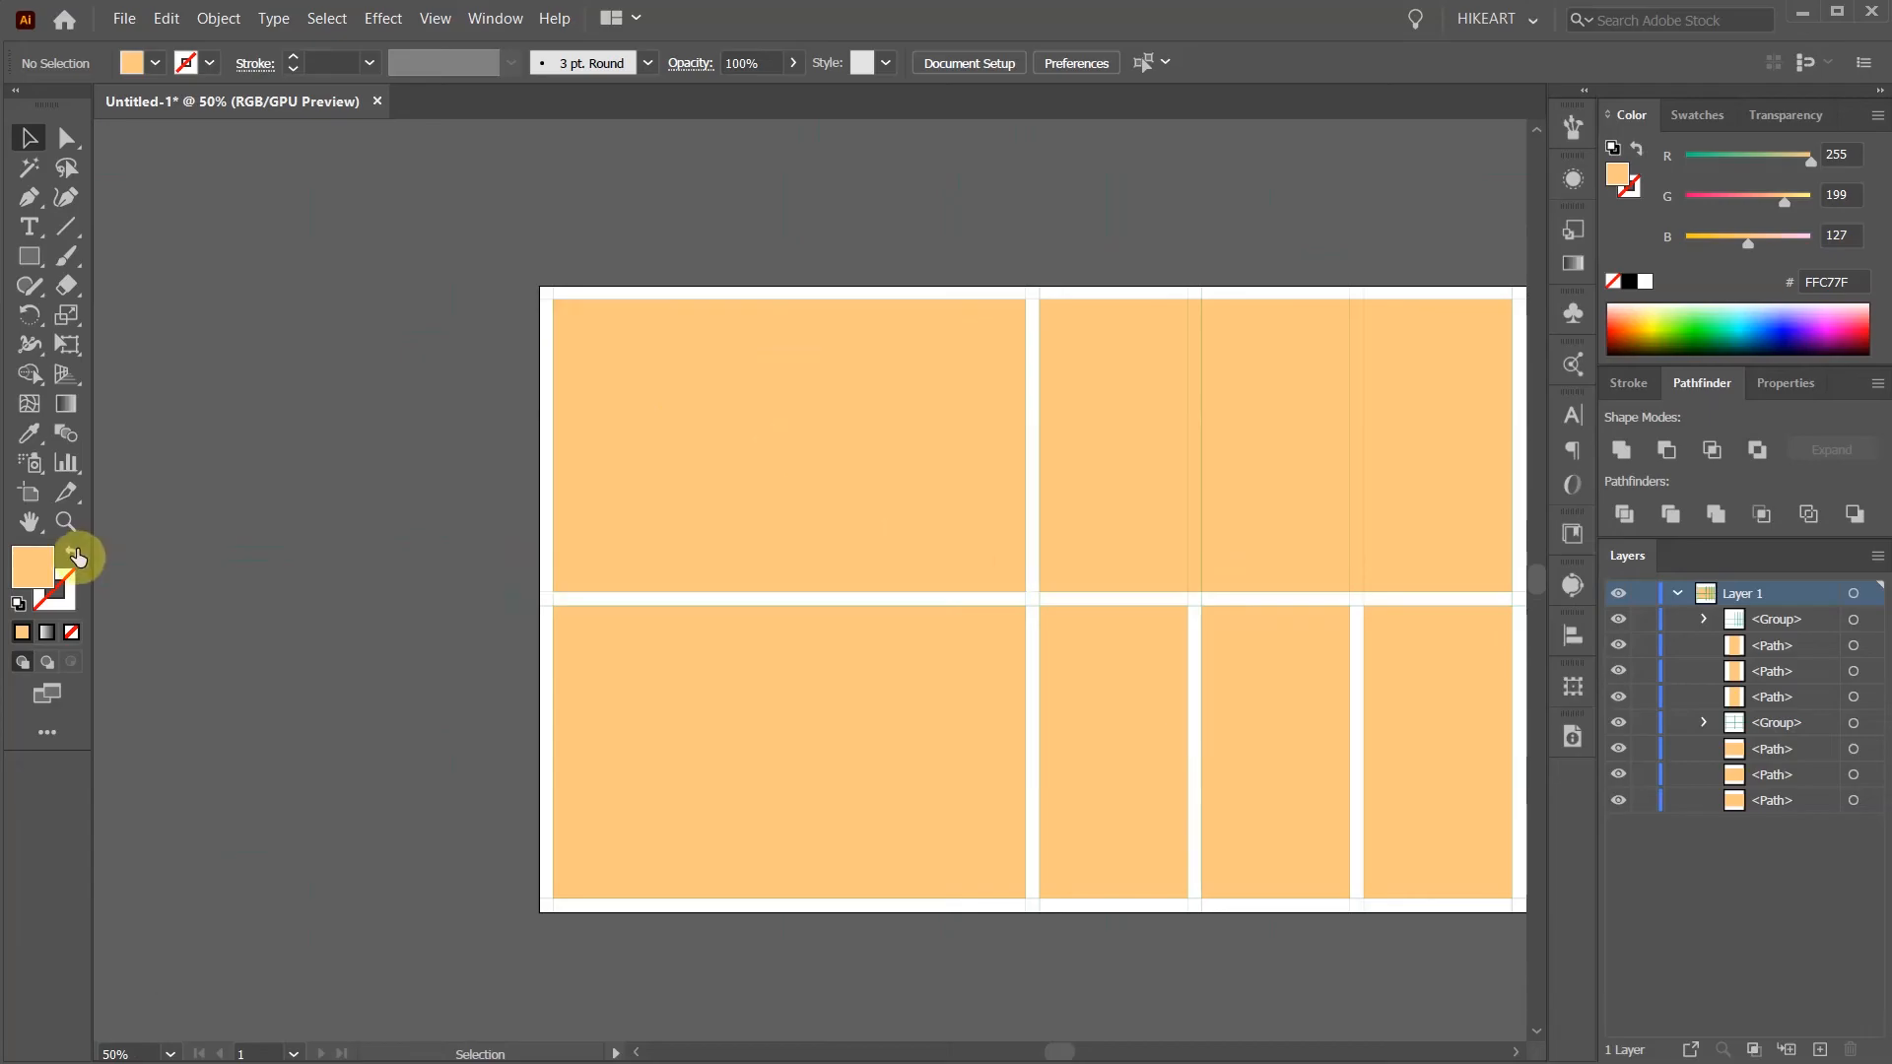
click(75, 555)
click(74, 606)
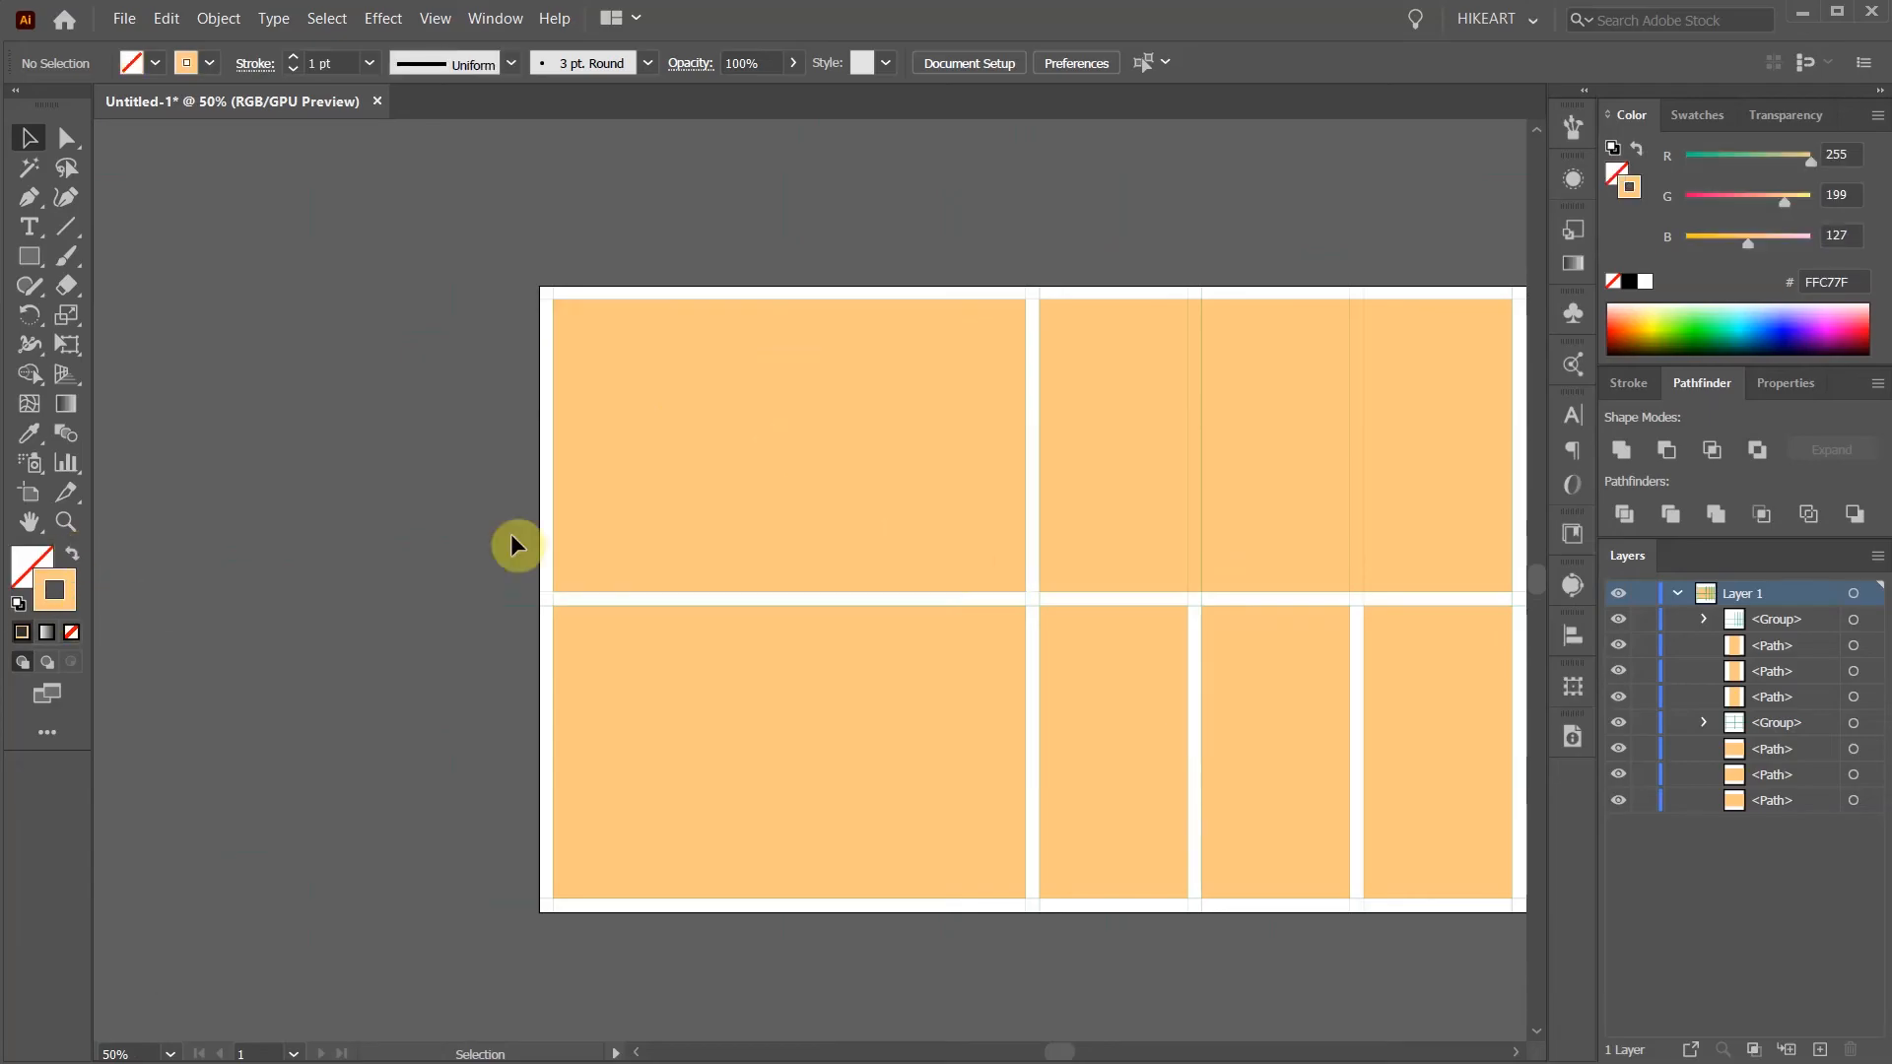
click(1852, 314)
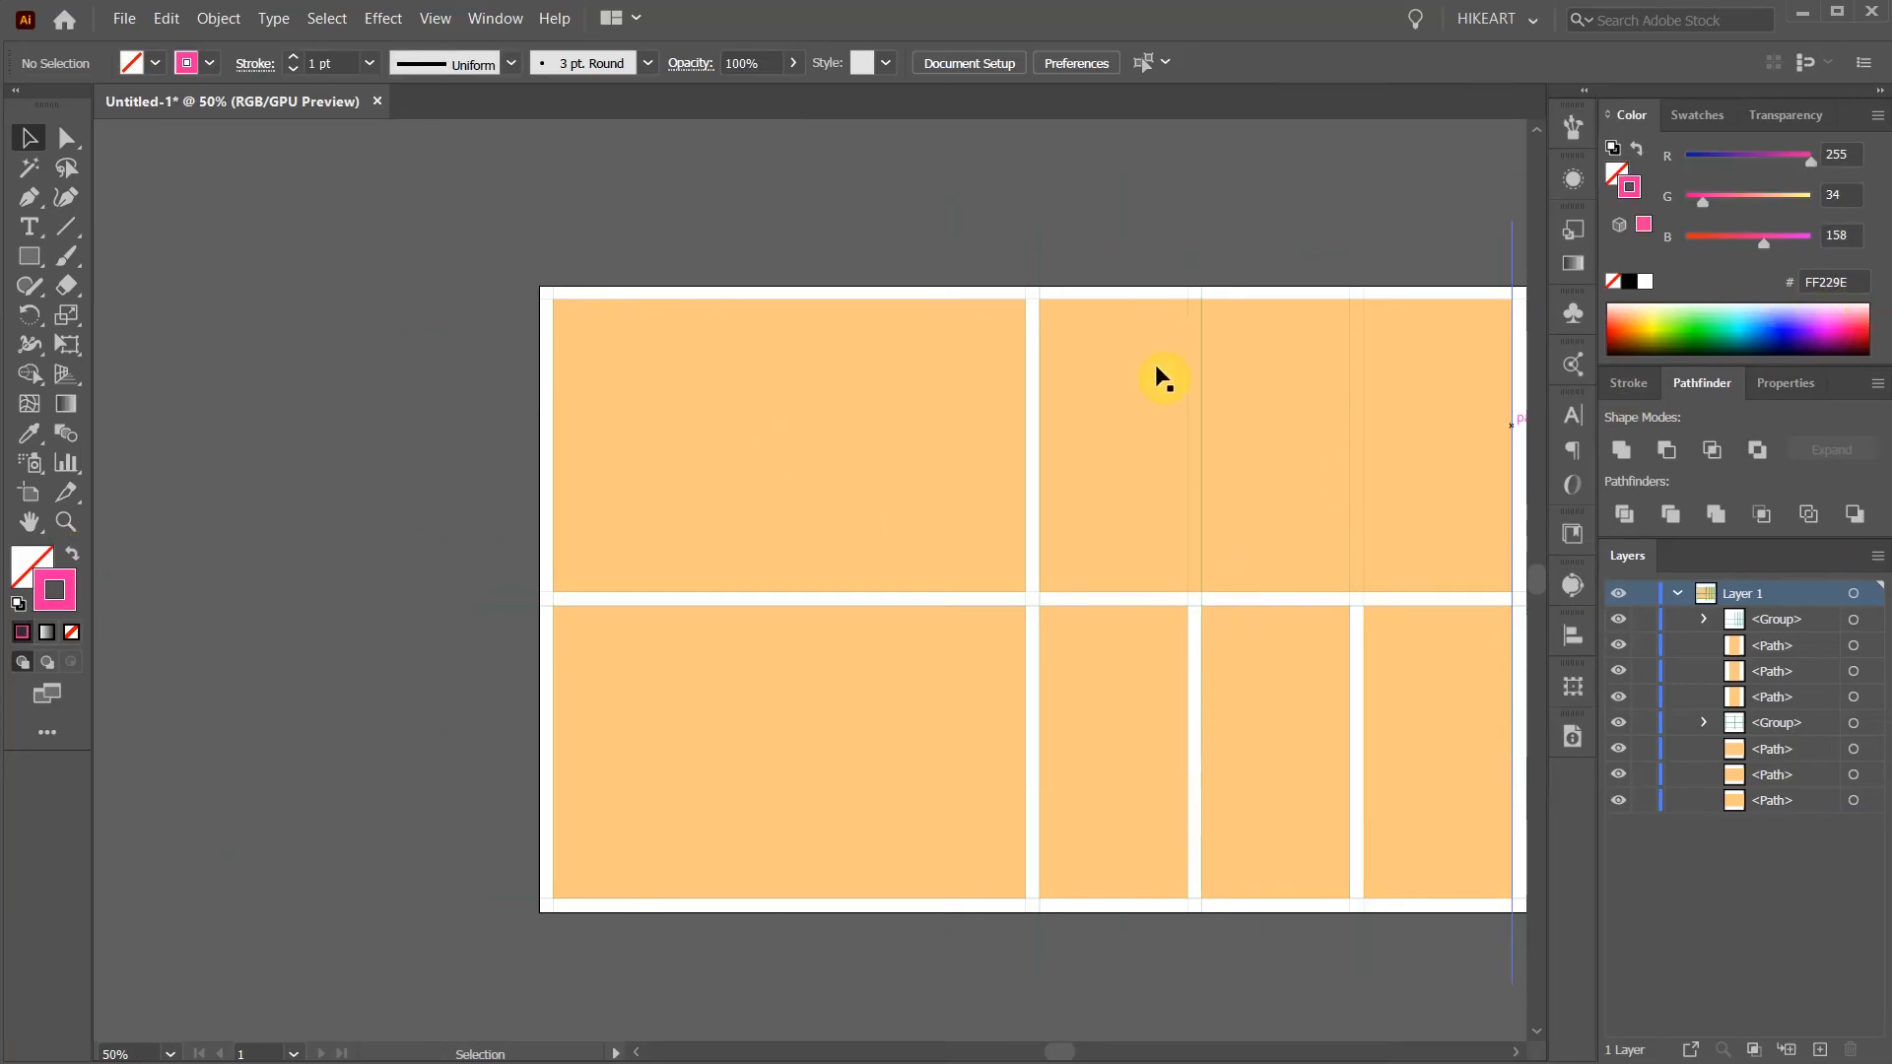
Draw a straight horizontal line with the Pen tool across the upper-left cell, extending past both of its sides.
click(29, 200)
click(428, 487)
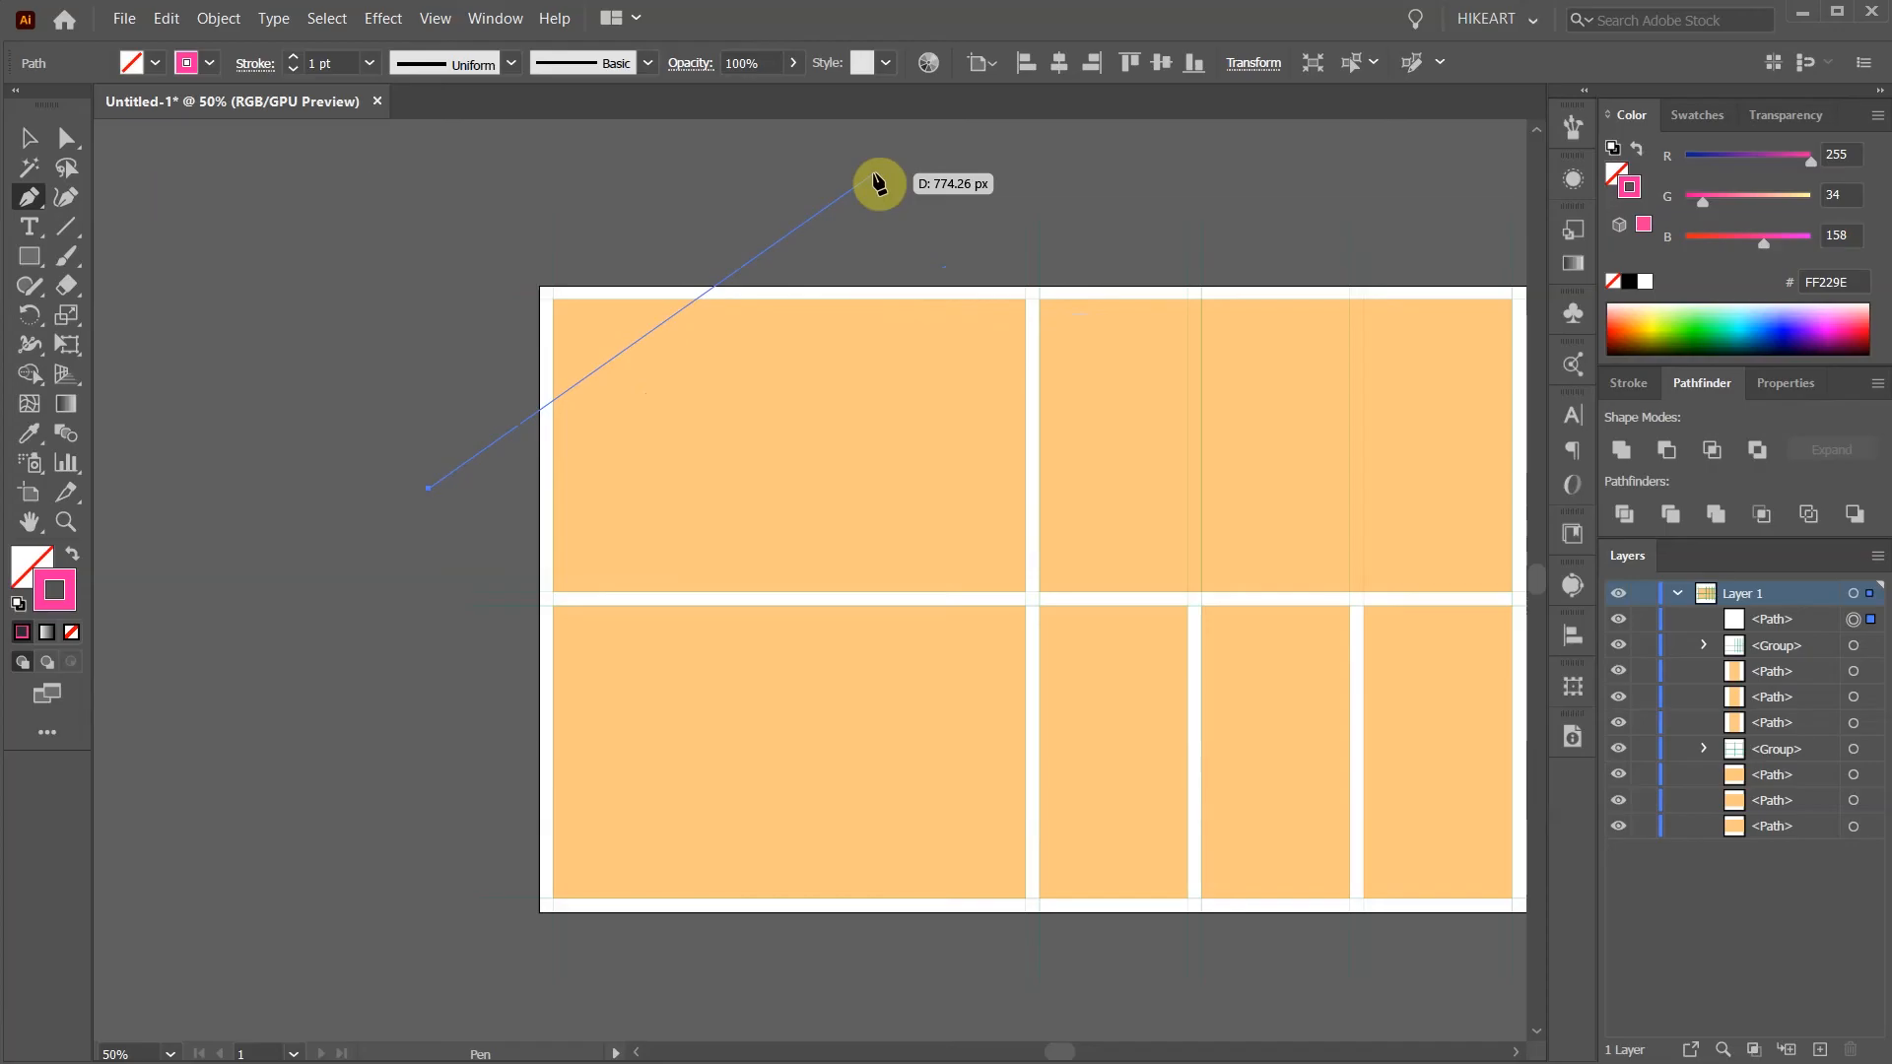
shift+click(1121, 489)
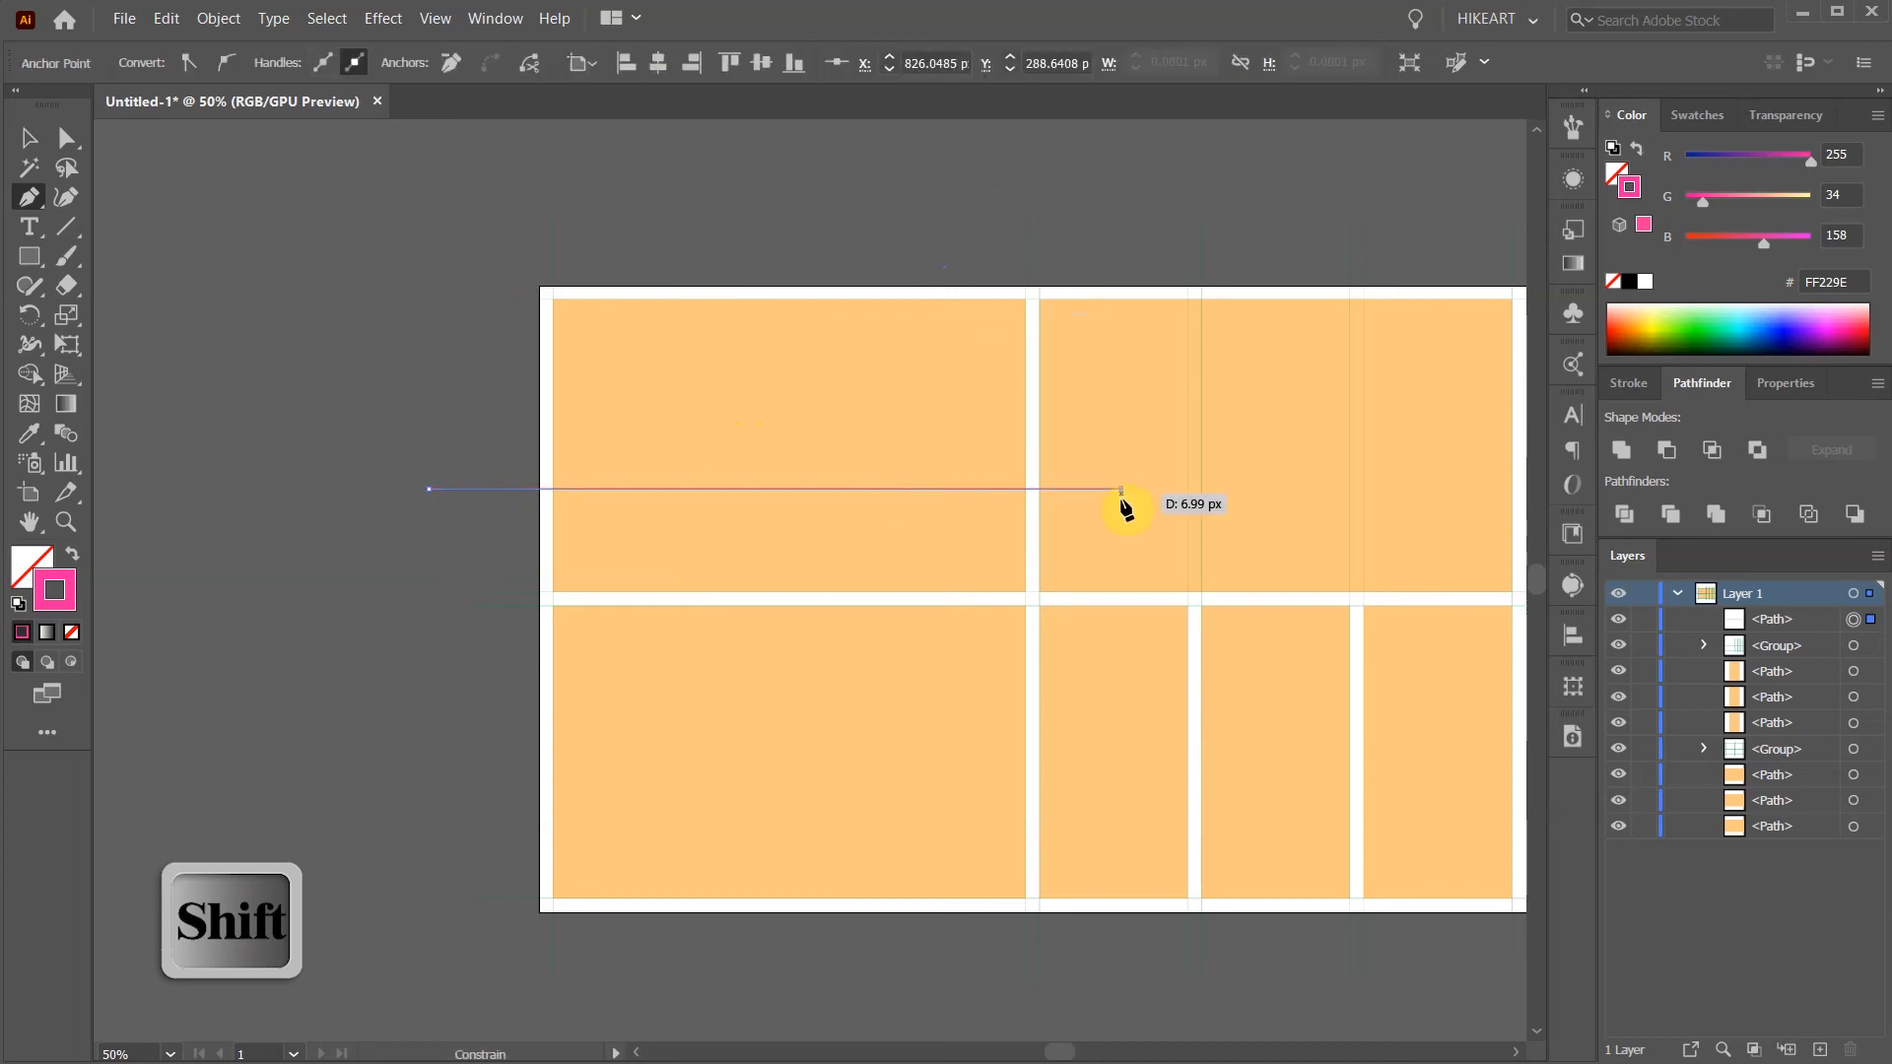
Select the horizontal line and rotate it by 30° about its centre with the Rotate tool.
key(v)
mouse_move(442, 468)
mouse_down()
mouse_move(477, 544)
mouse_move(491, 530)
mouse_up()
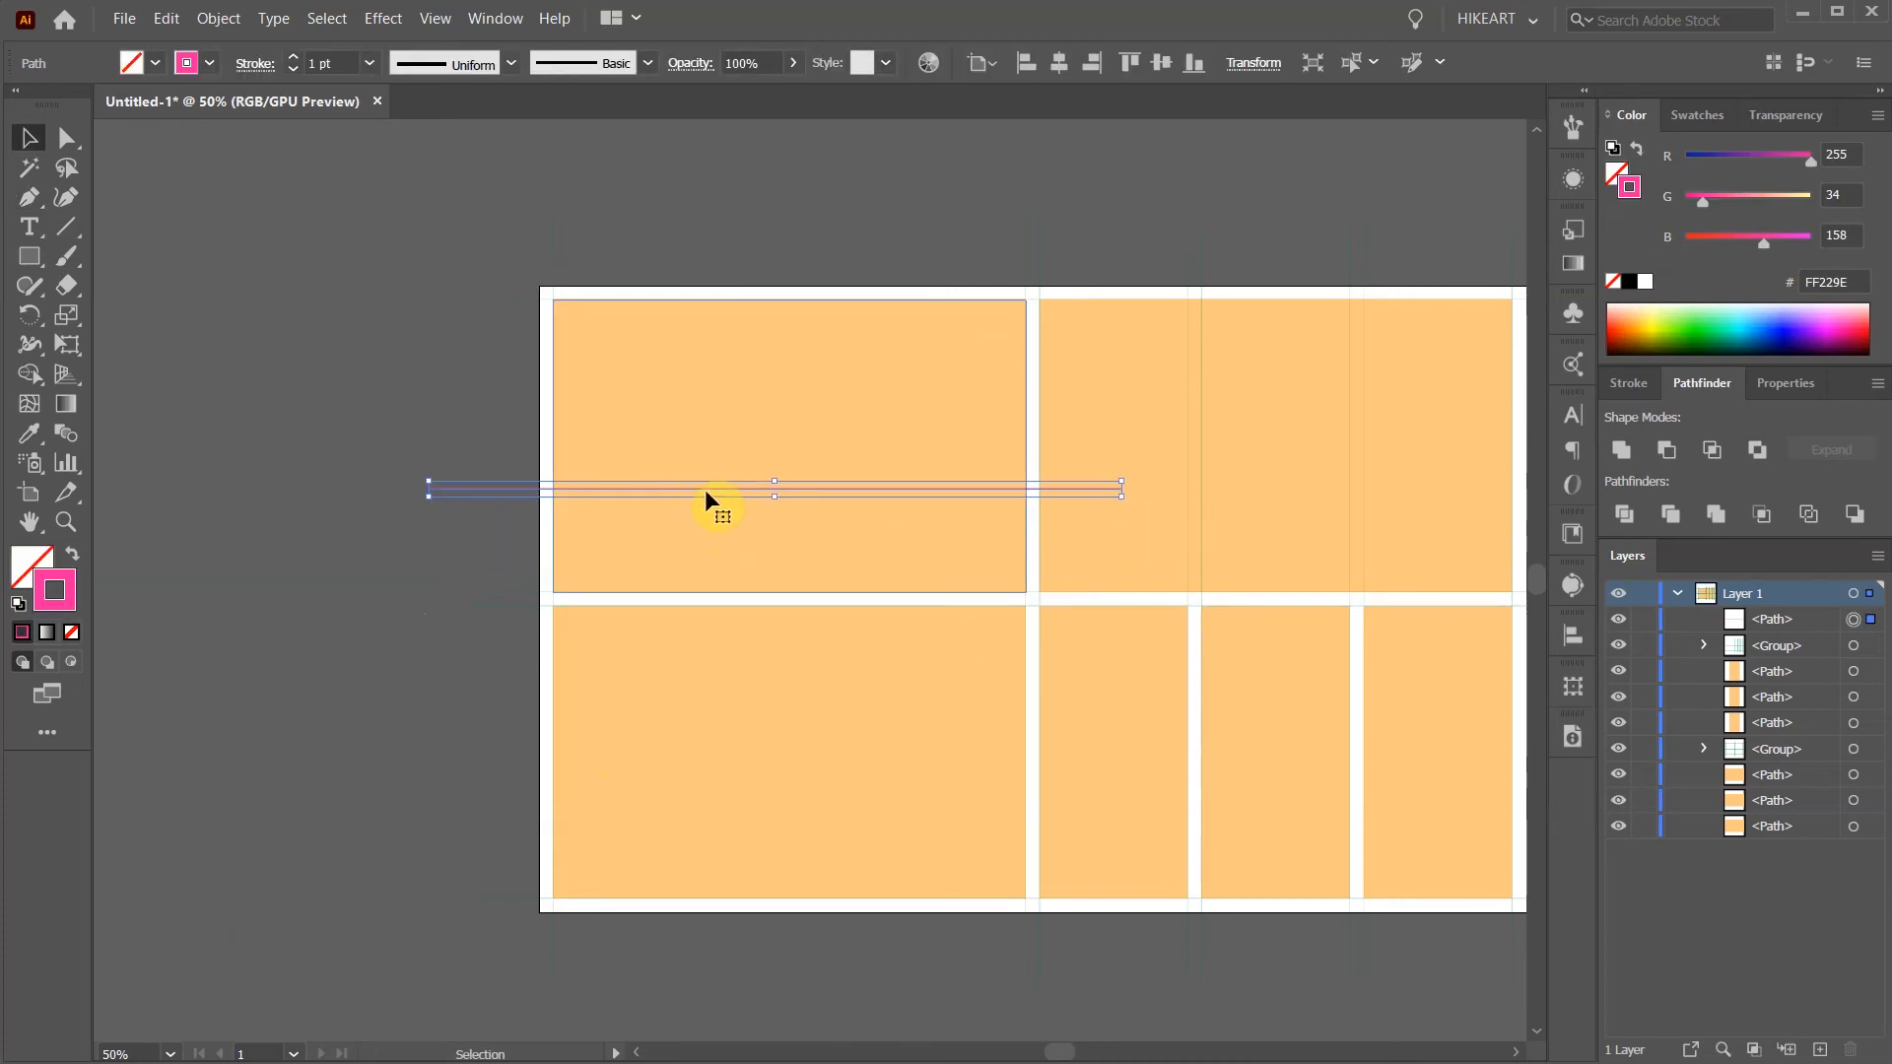
key(r)
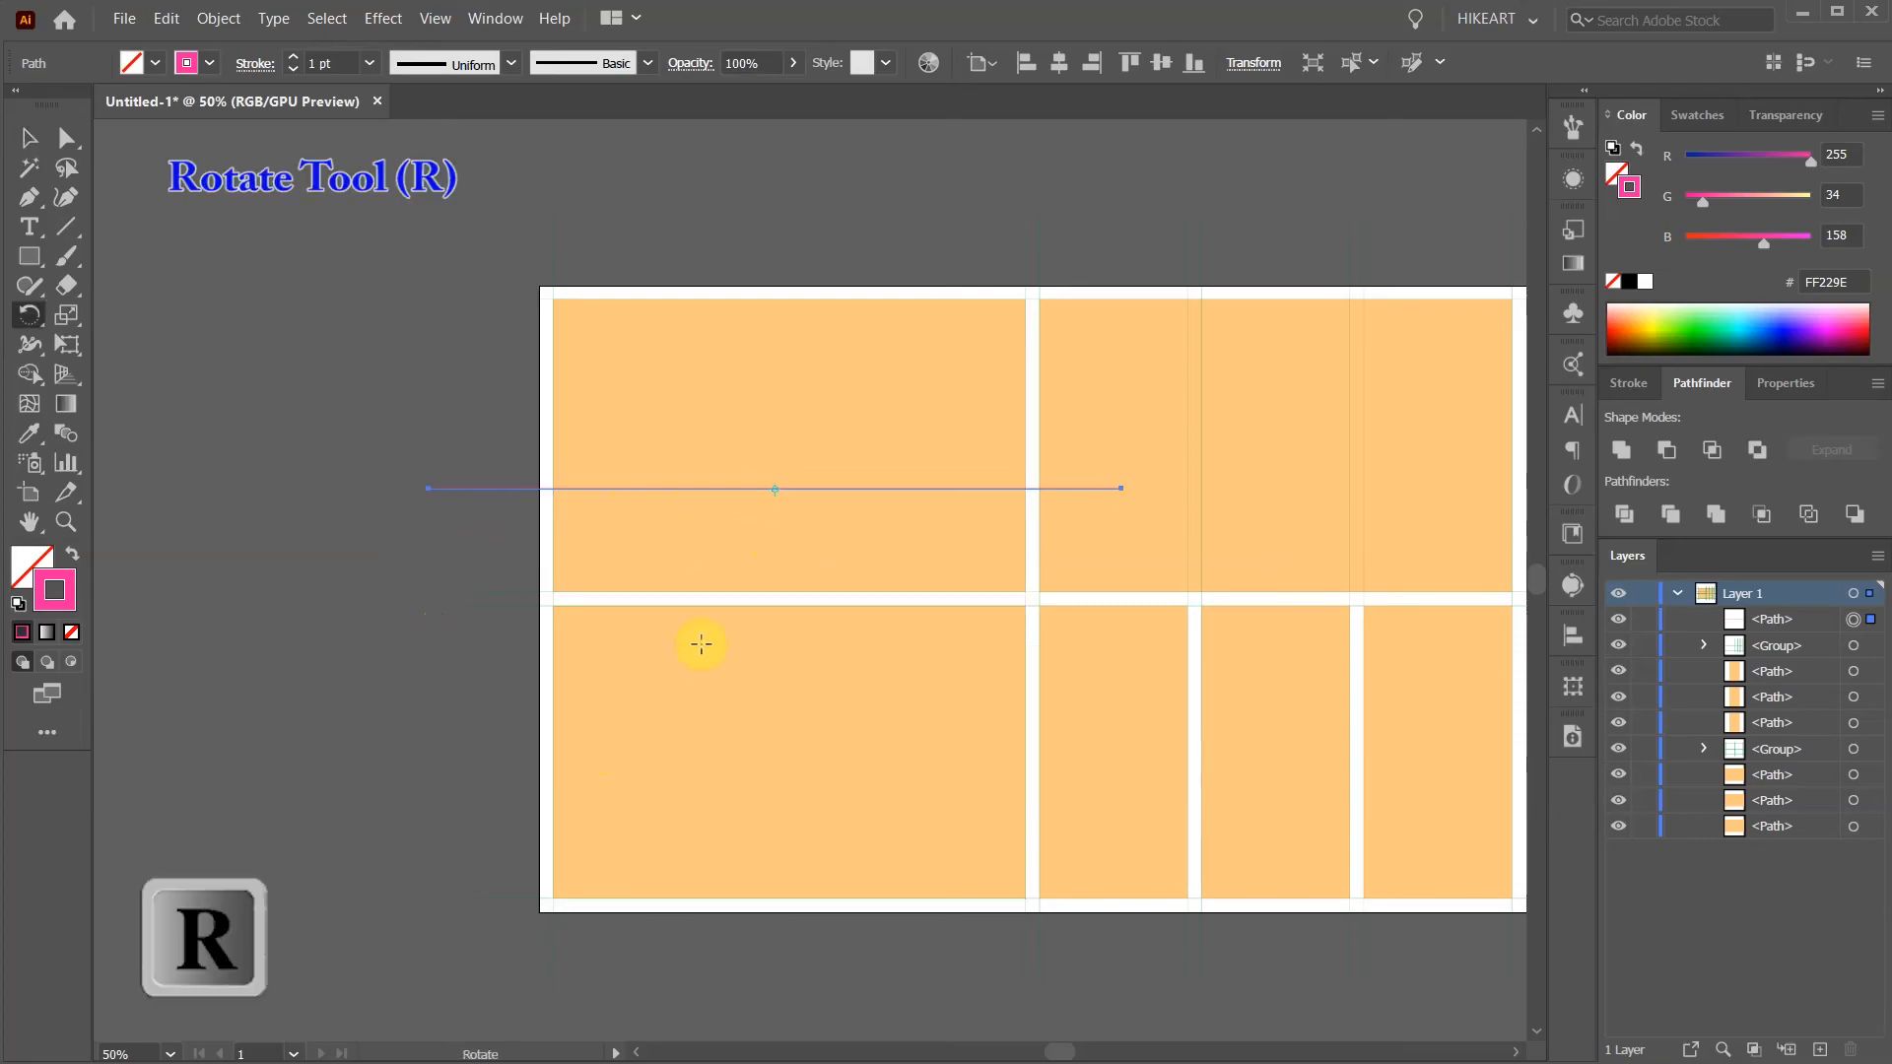
key(Return)
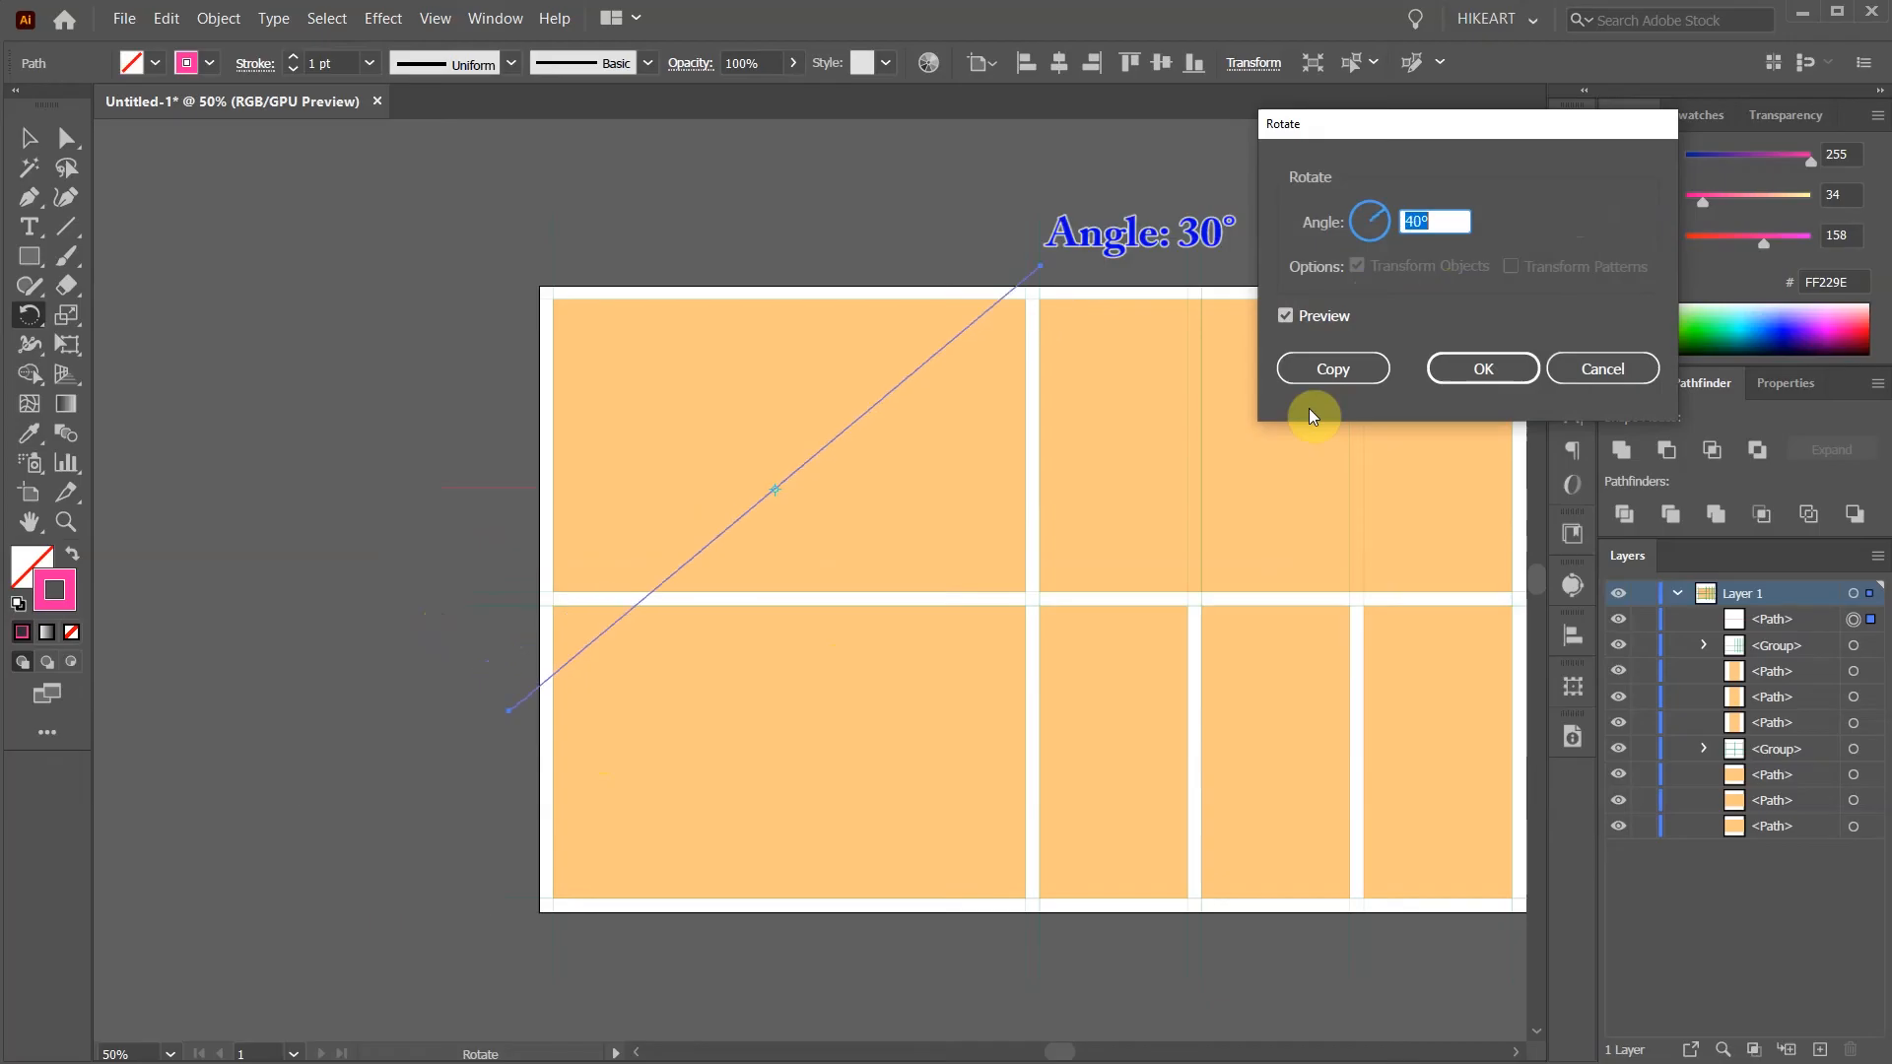
key(Up)
key(Down)
key(Down)
key(Up)
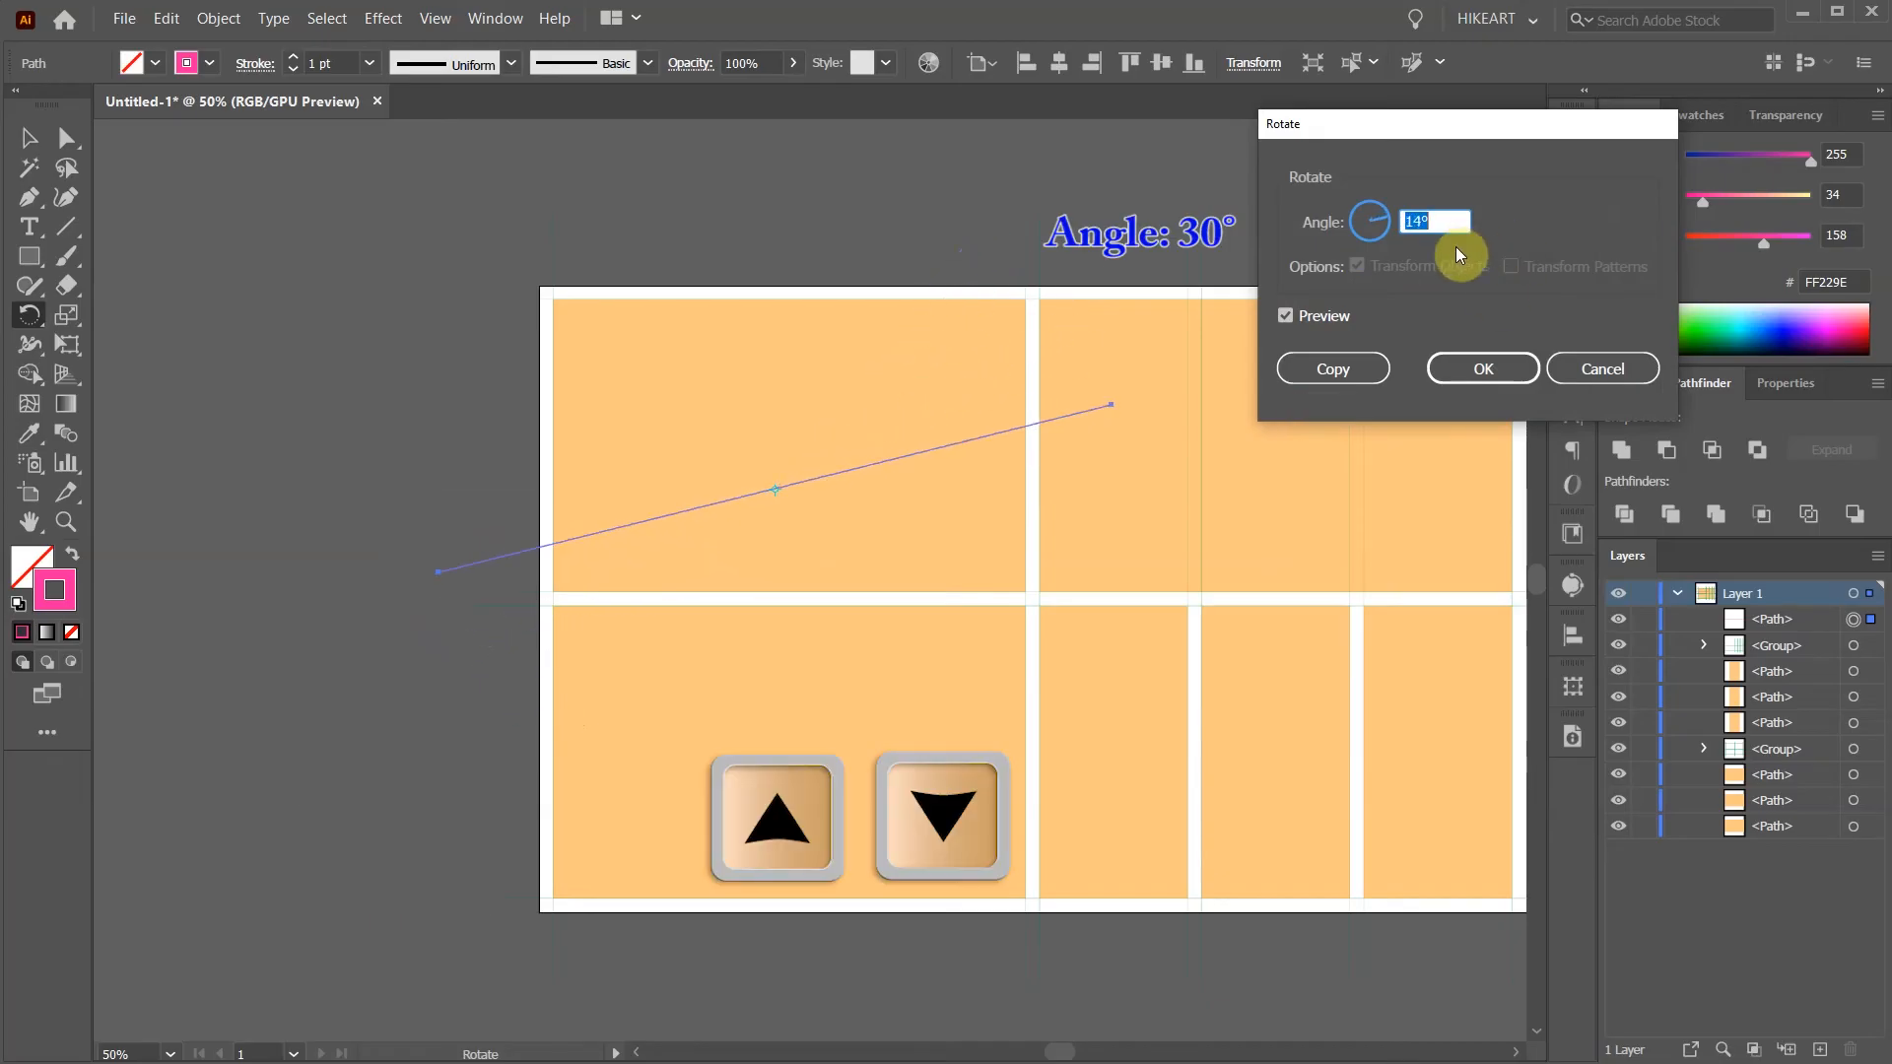
click(1456, 368)
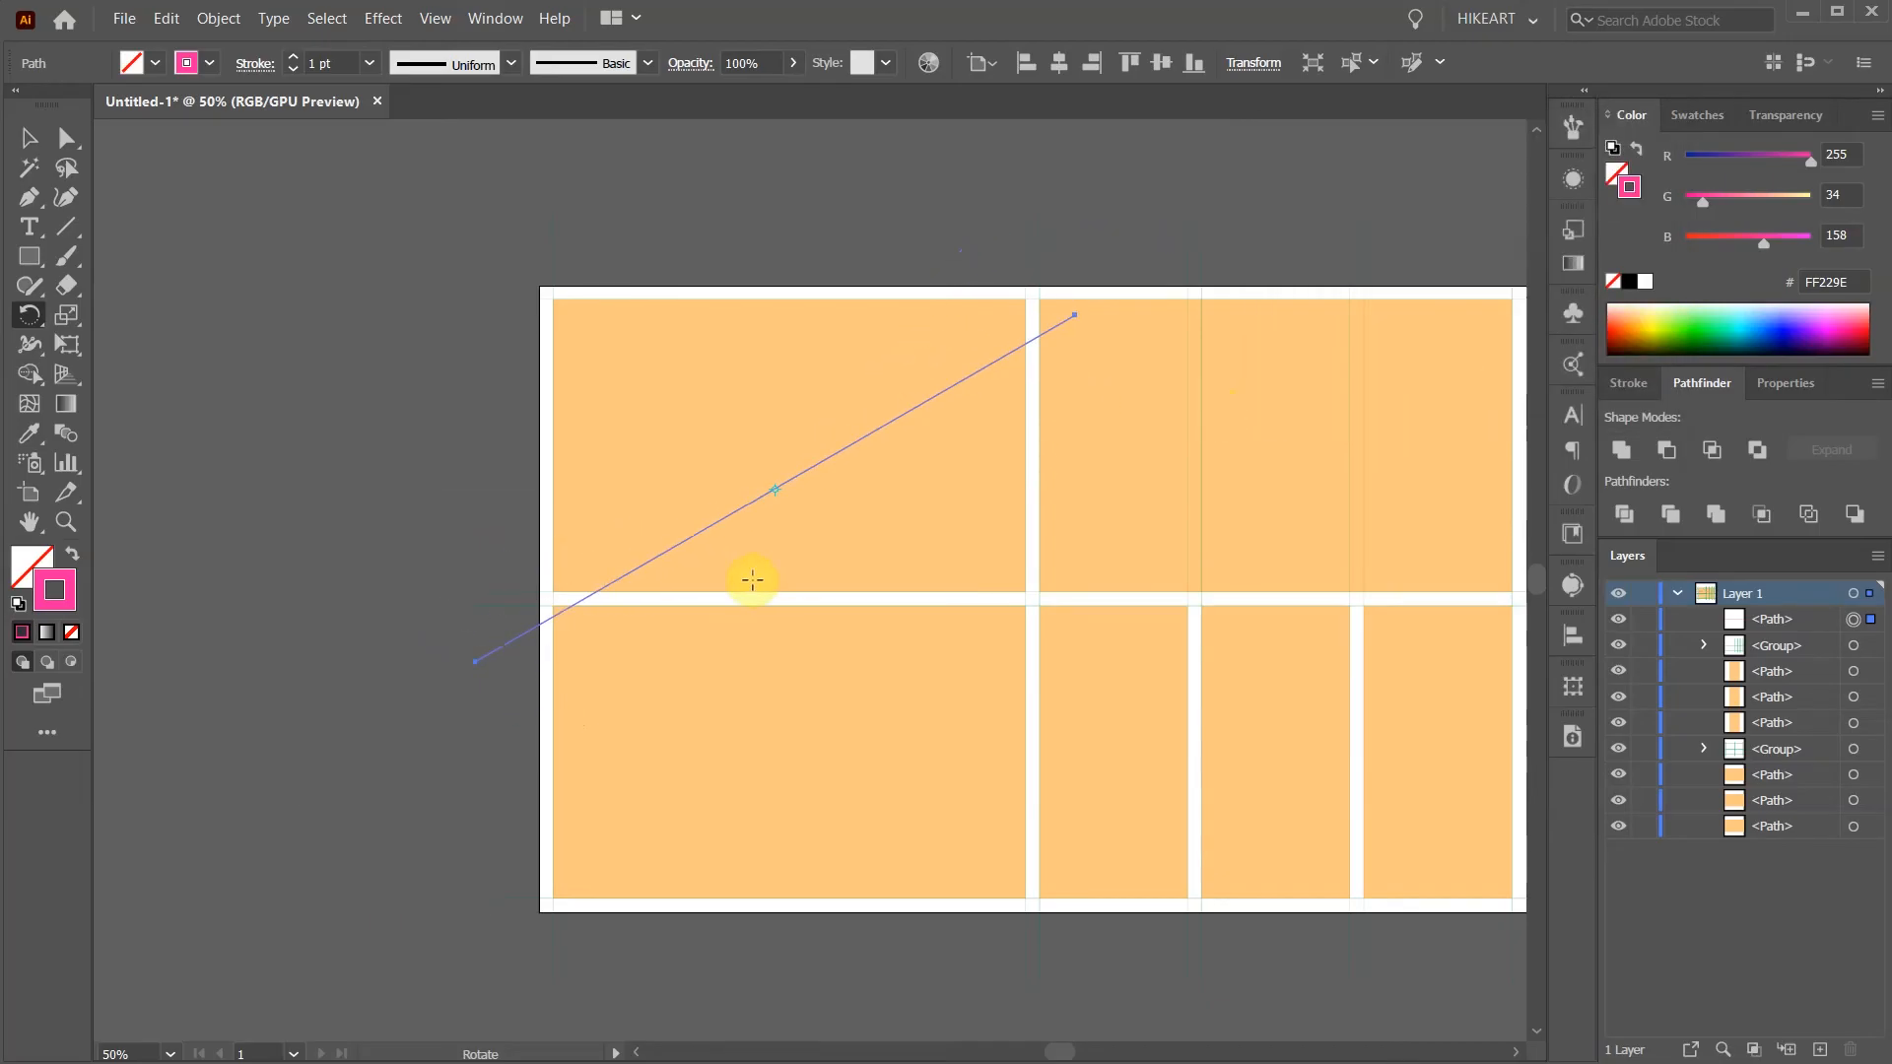
Set the diagonal line's stroke weight to 20 pt and deselect it.
click(1631, 382)
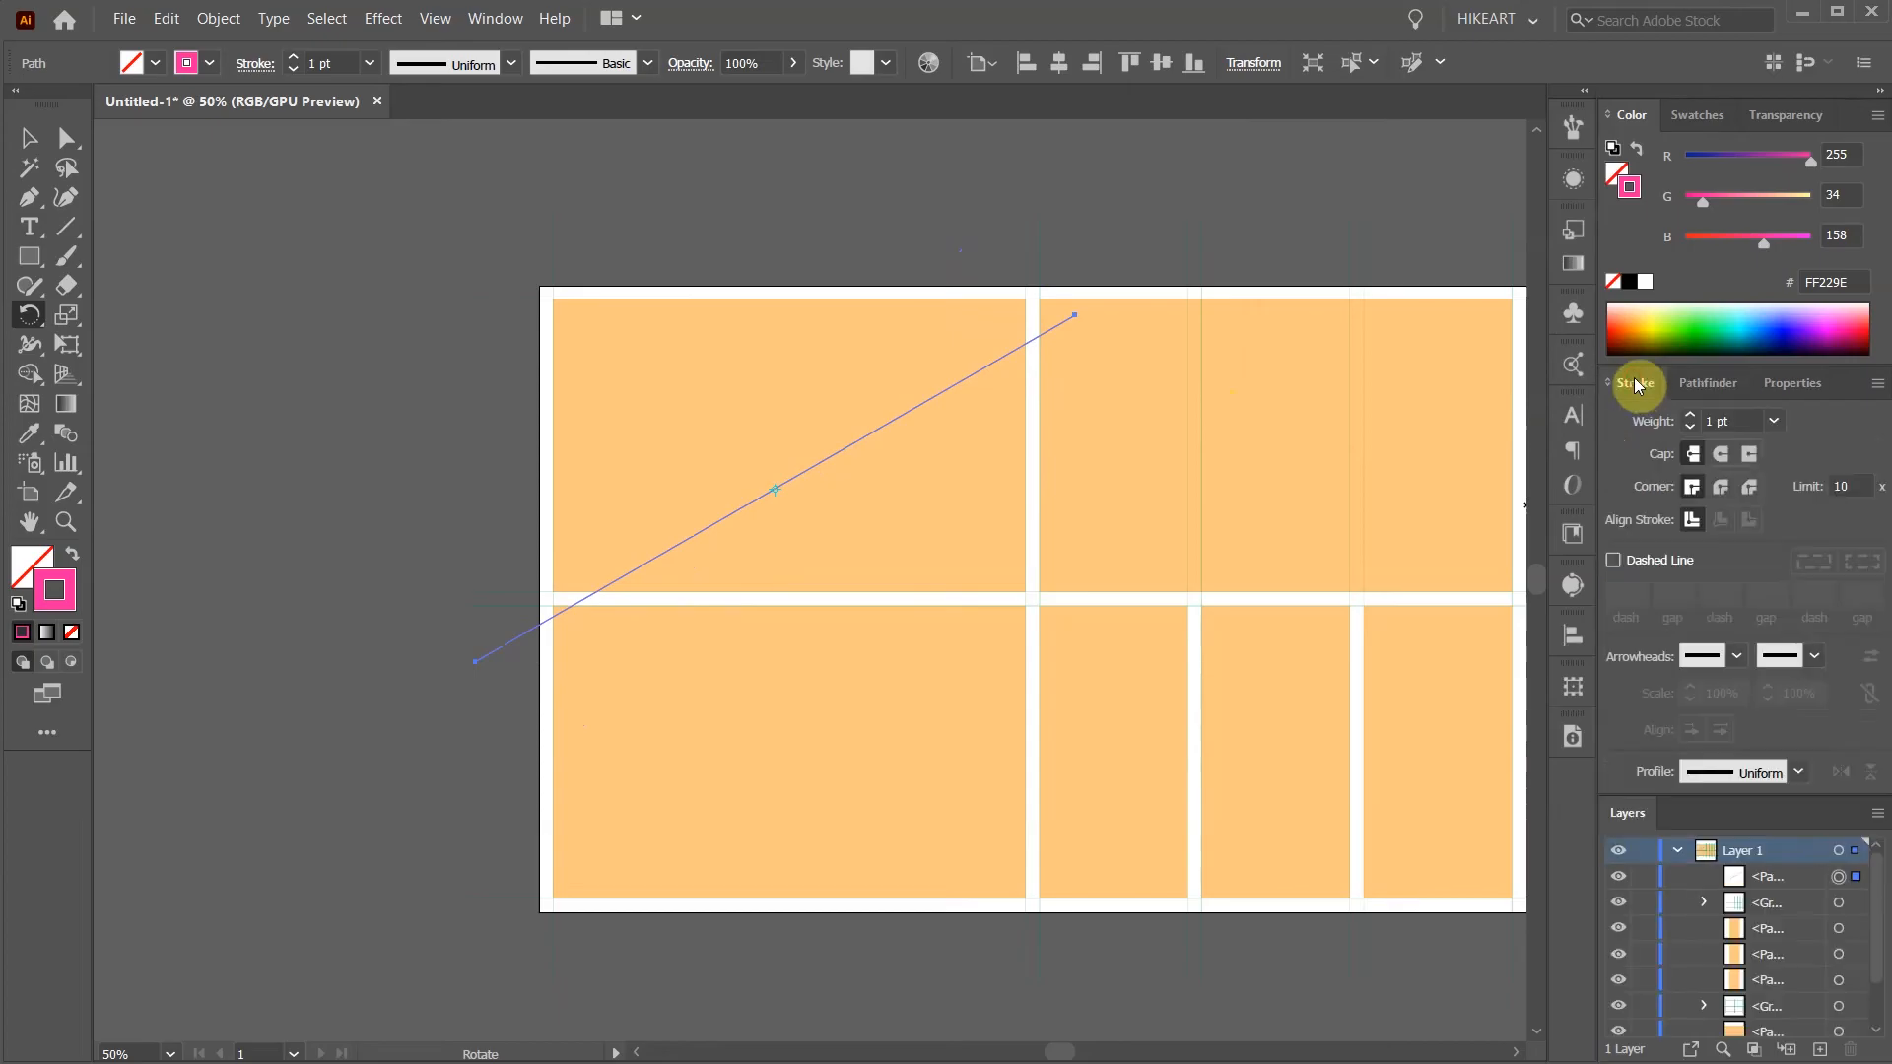
double_click(1711, 421)
text(2)
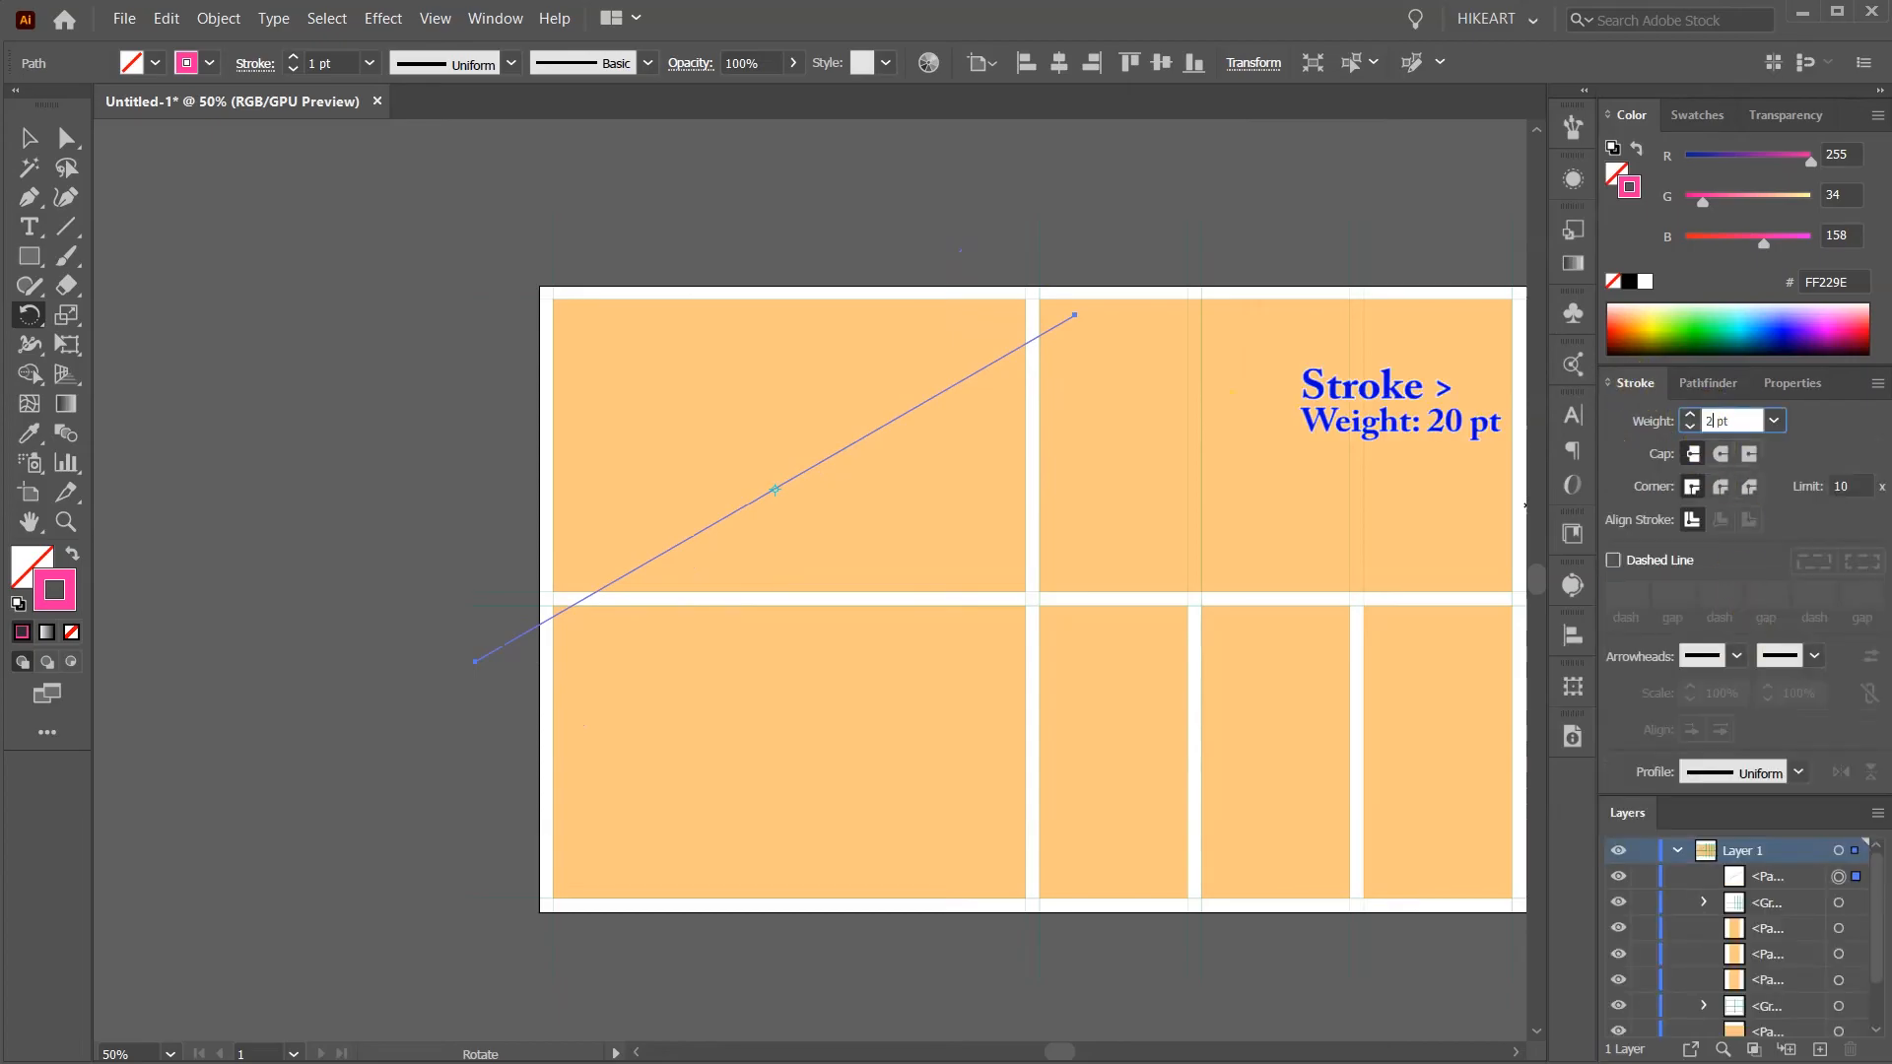
text(0)
key(Tab)
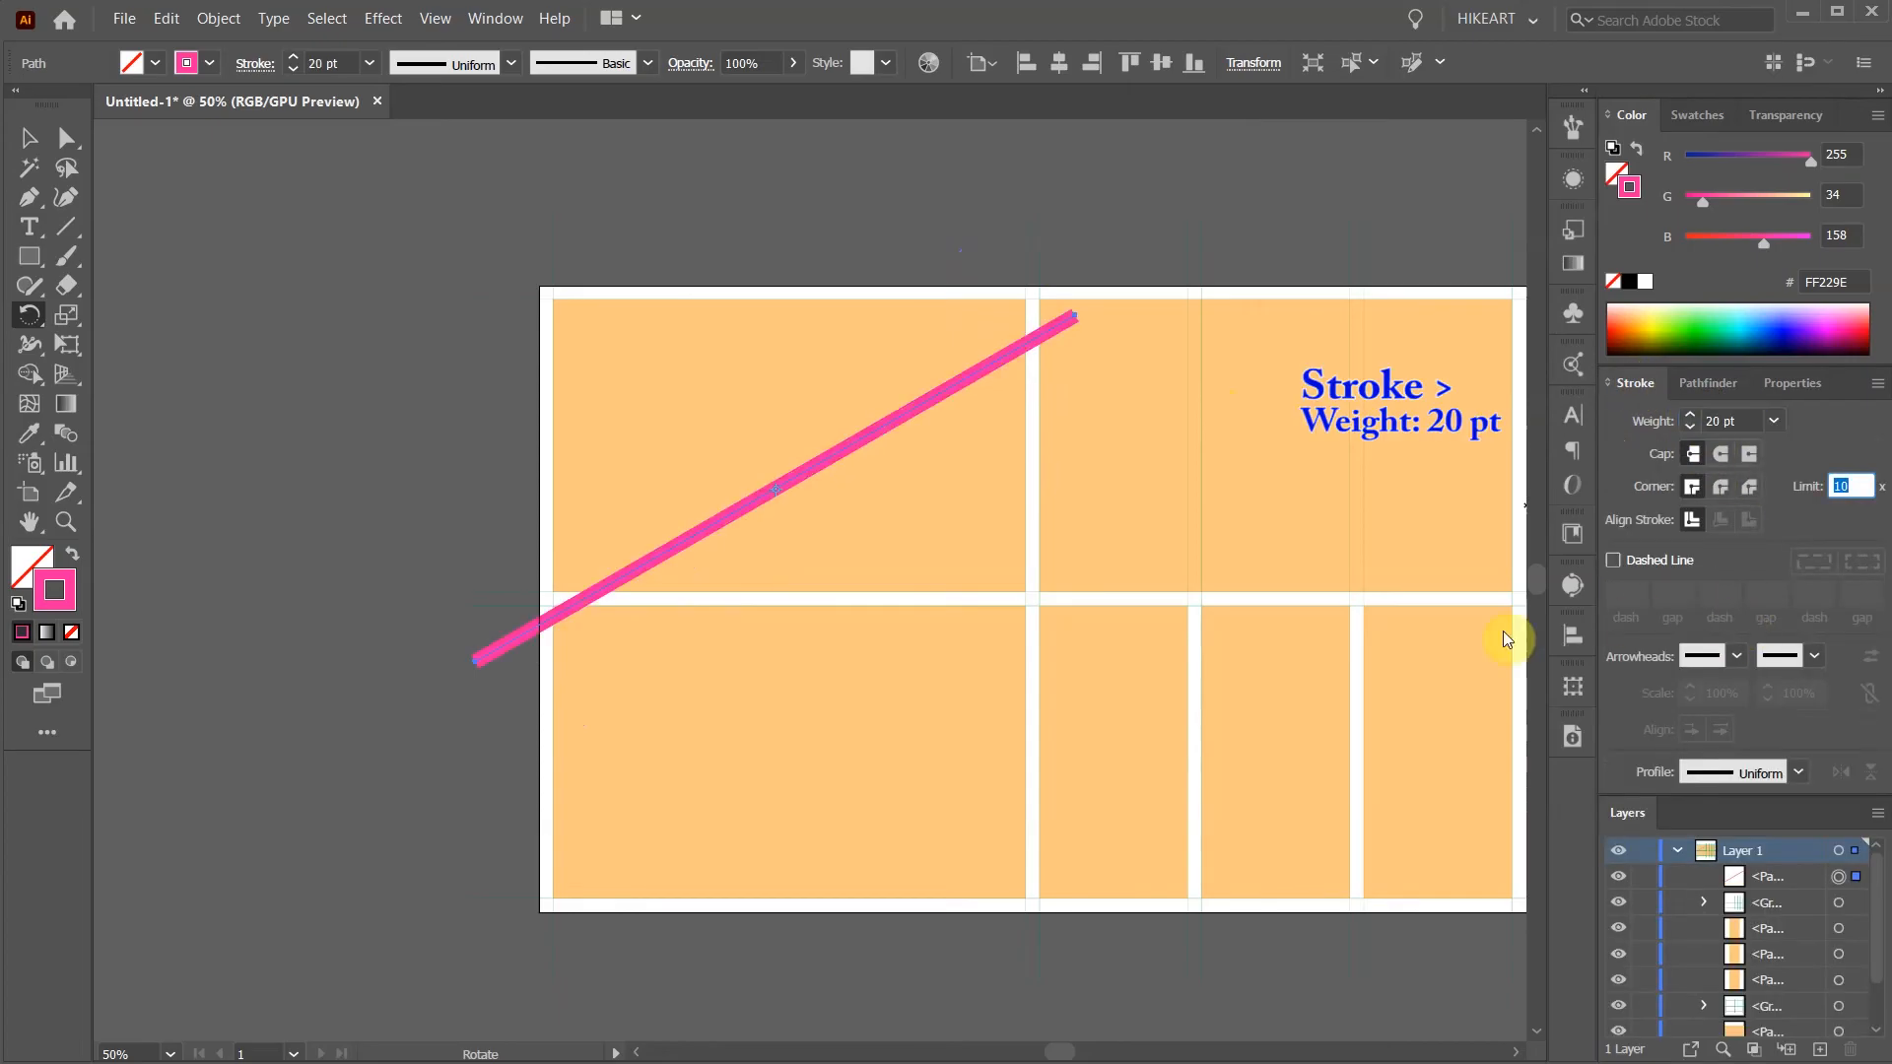
key(v)
click(391, 773)
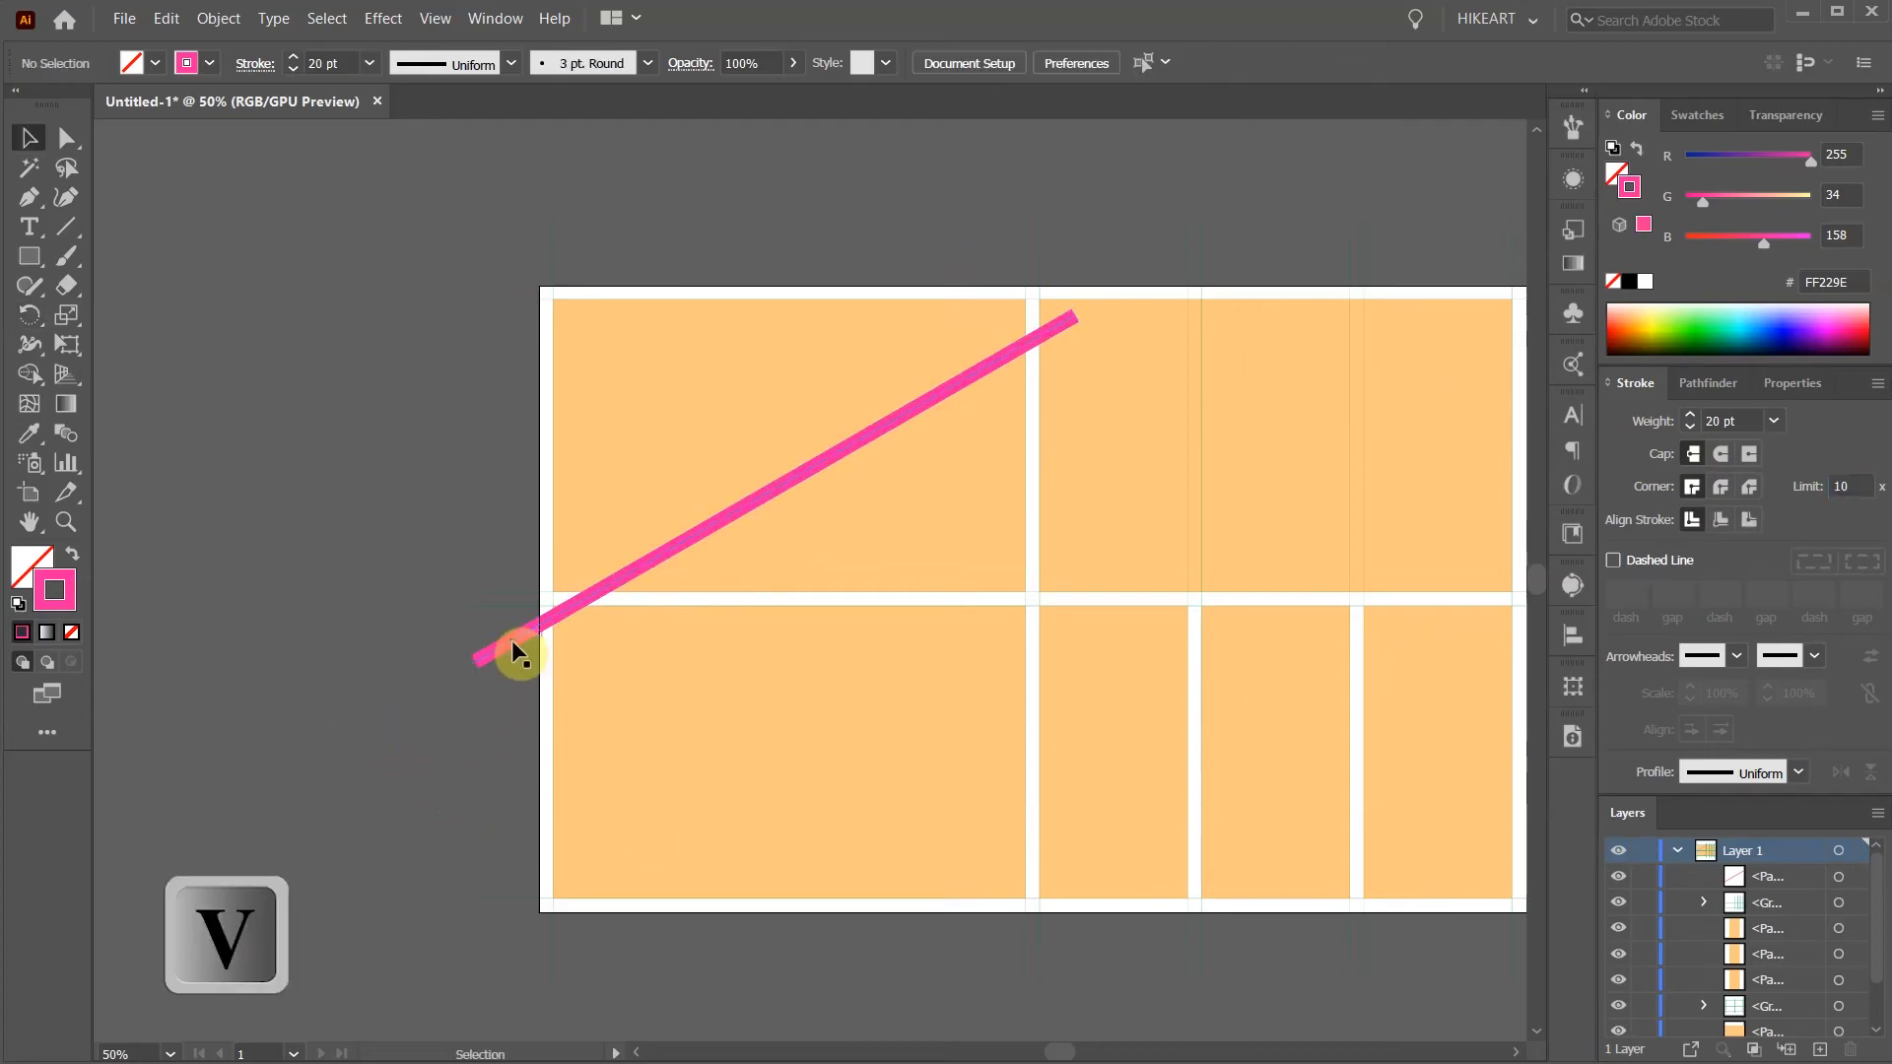
Duplicate the diagonal line and position the two parallel lines across the upper-left and lower-right parts of the upper-left cell.
drag(510, 653, 596, 702)
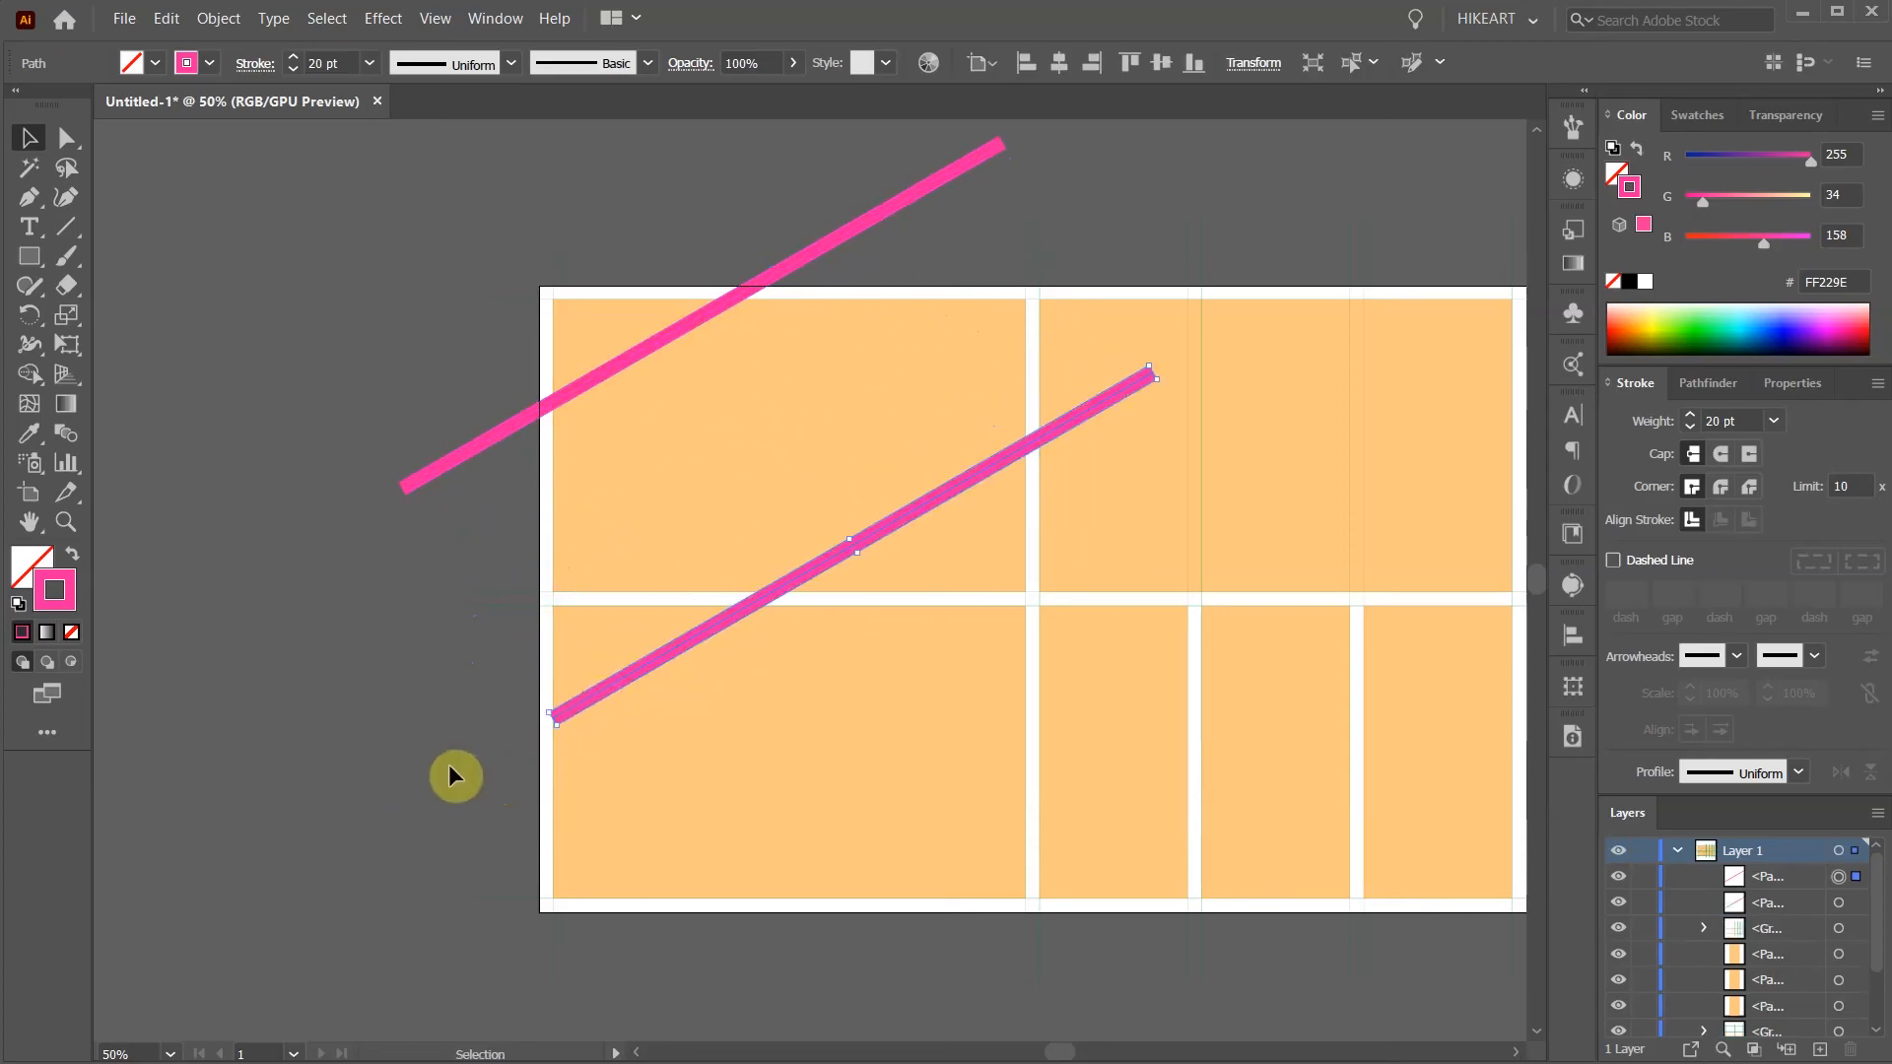
click(833, 247)
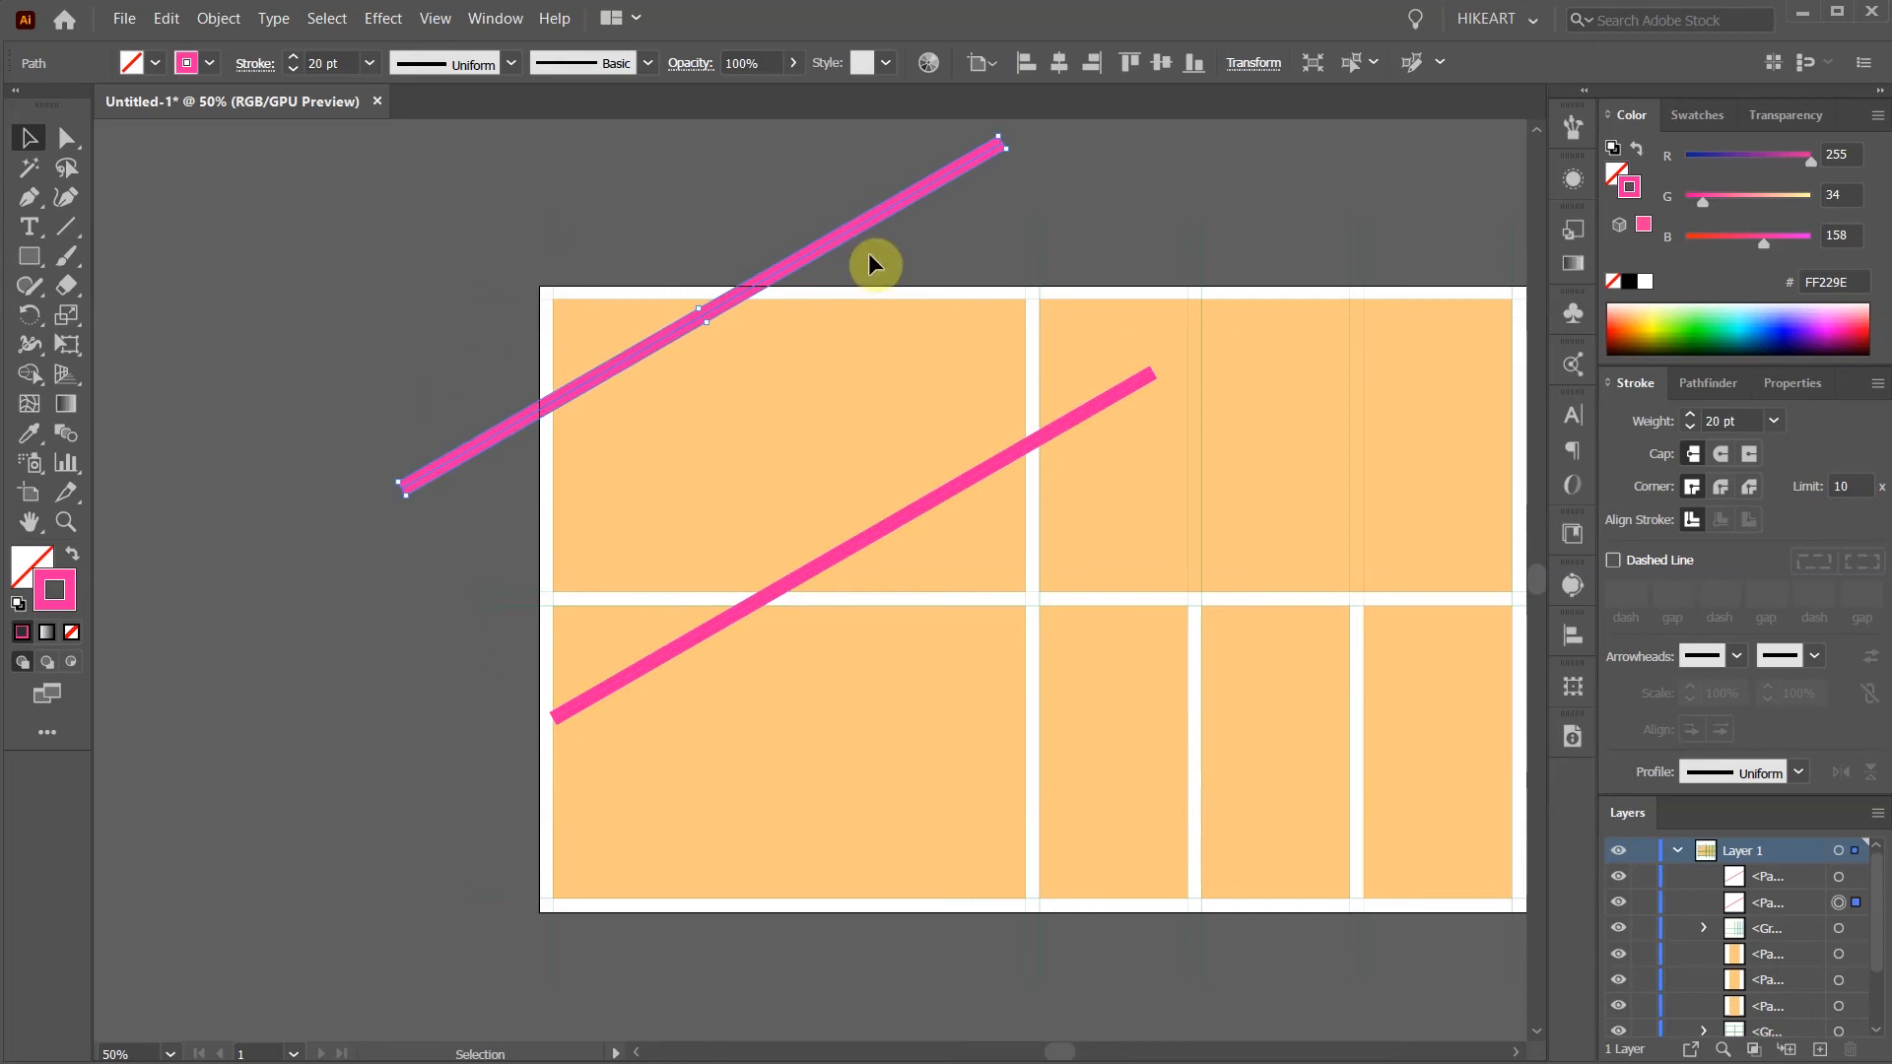
click(591, 249)
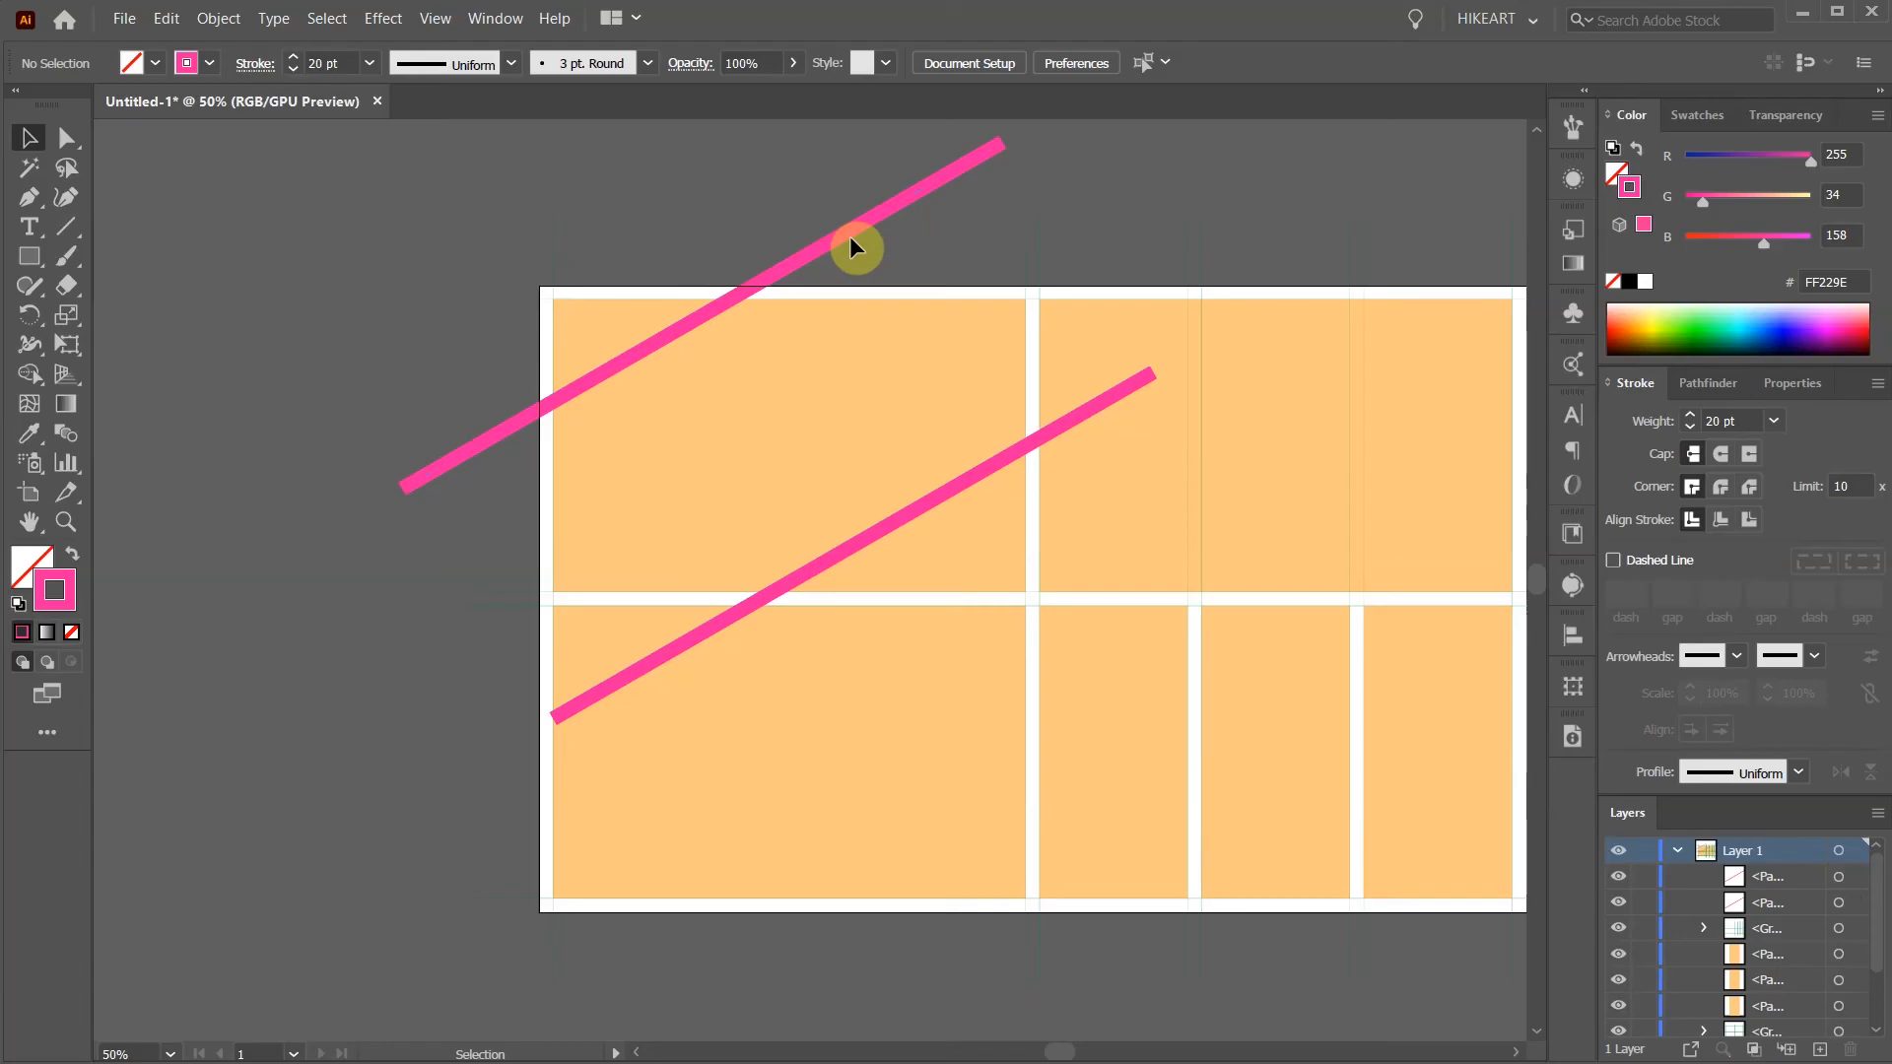
key(ctrl+z)
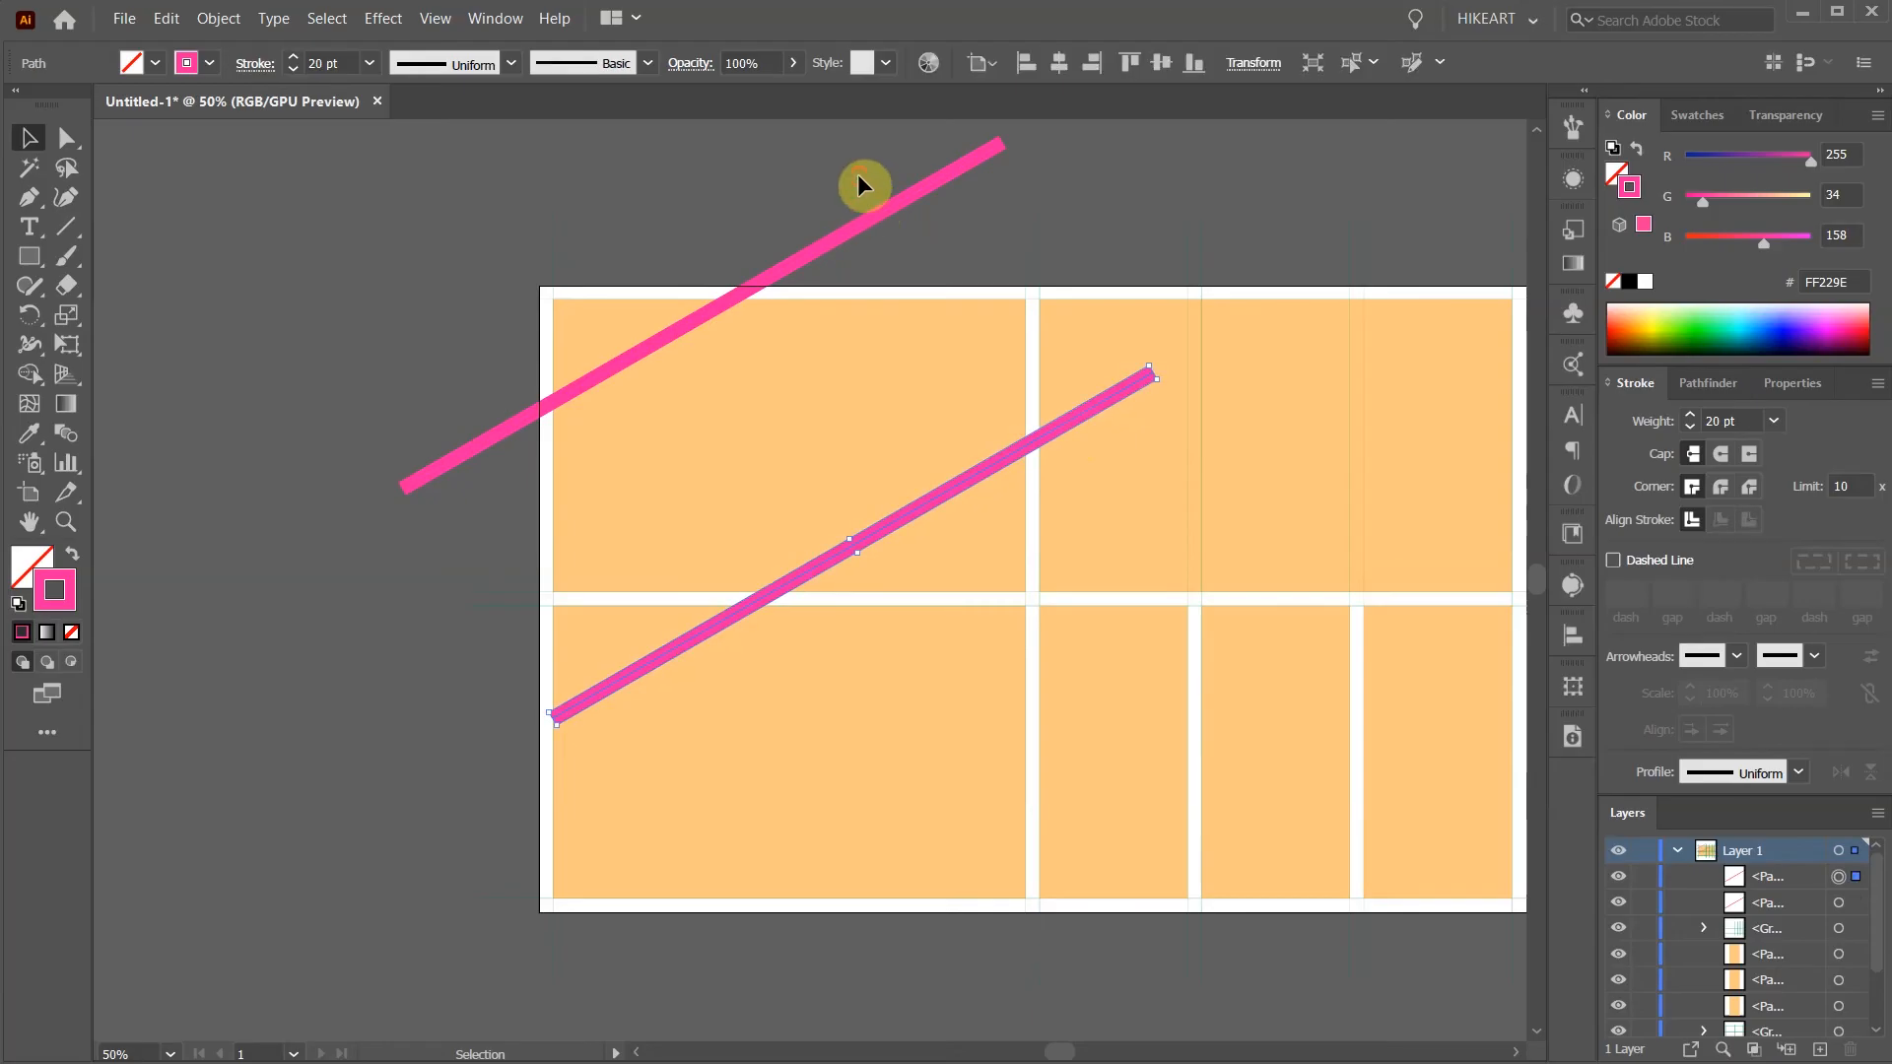
Select both diagonal lines and expand their fill and stroke into shapes.
click(897, 219)
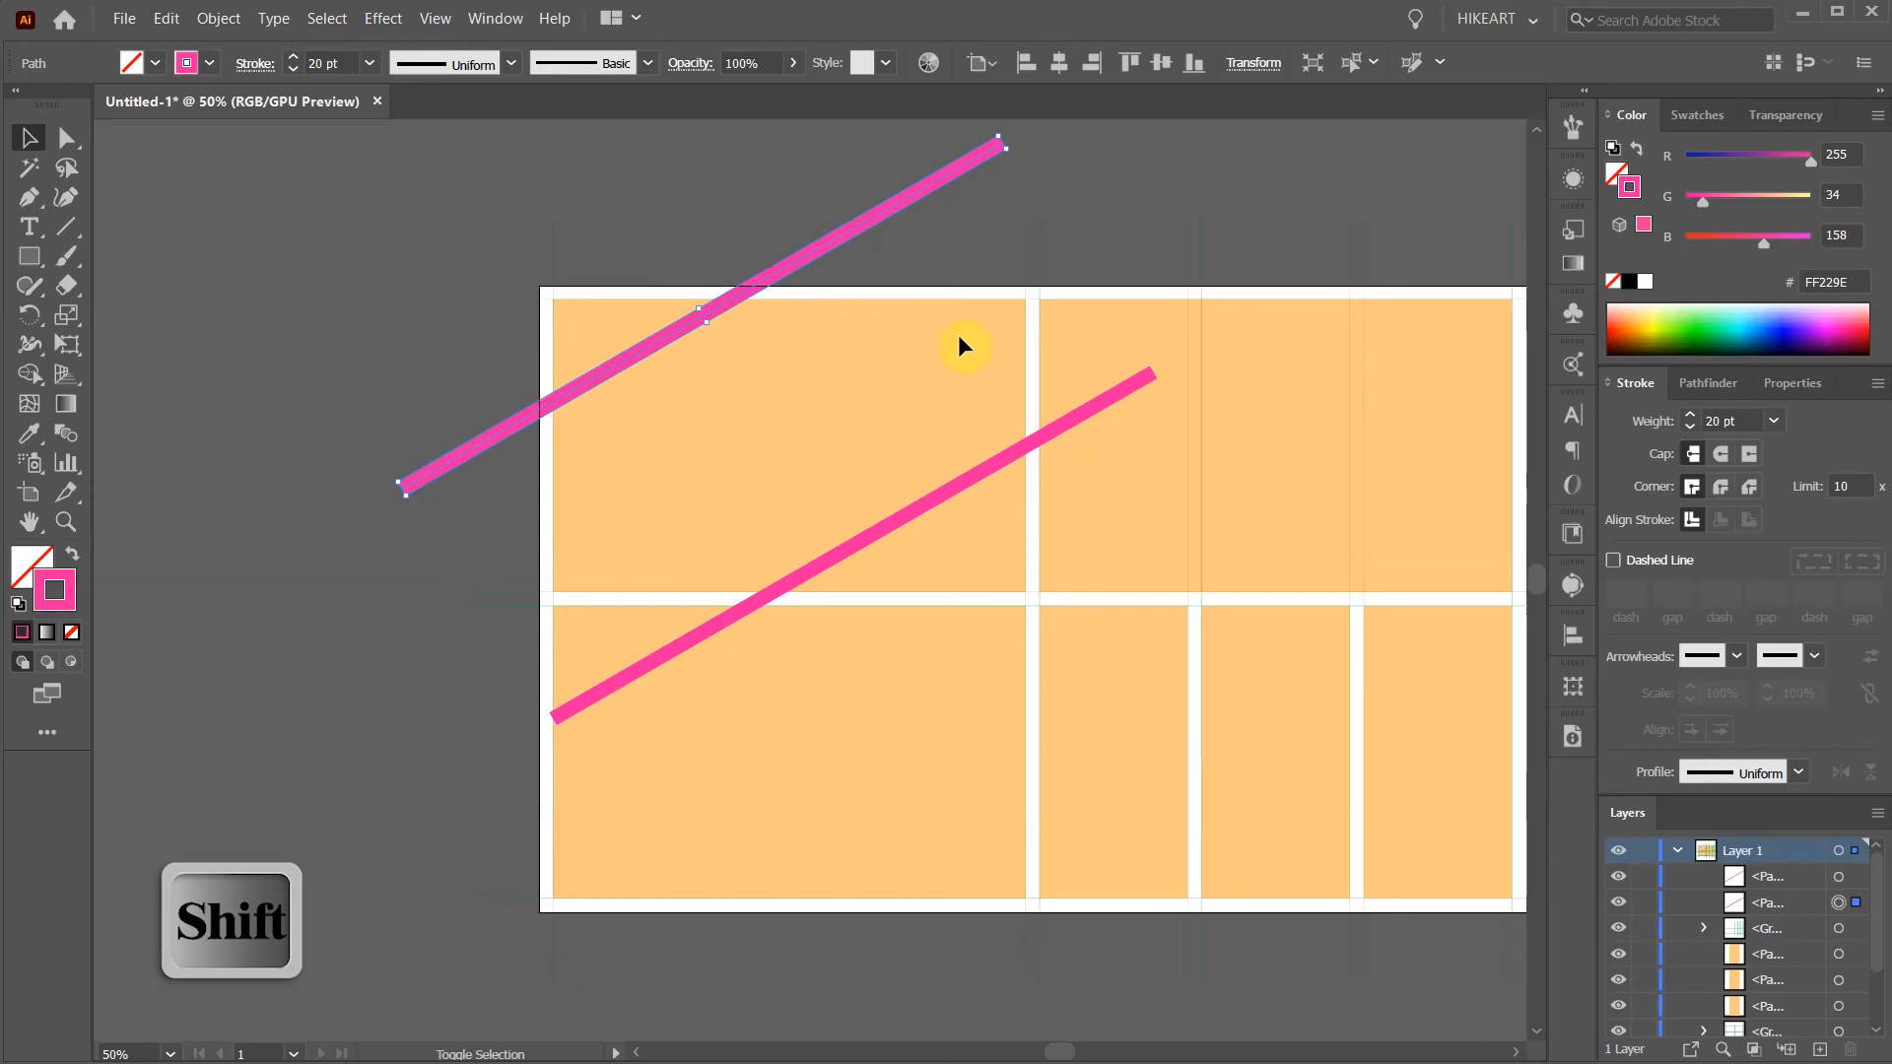
shift+click(1005, 463)
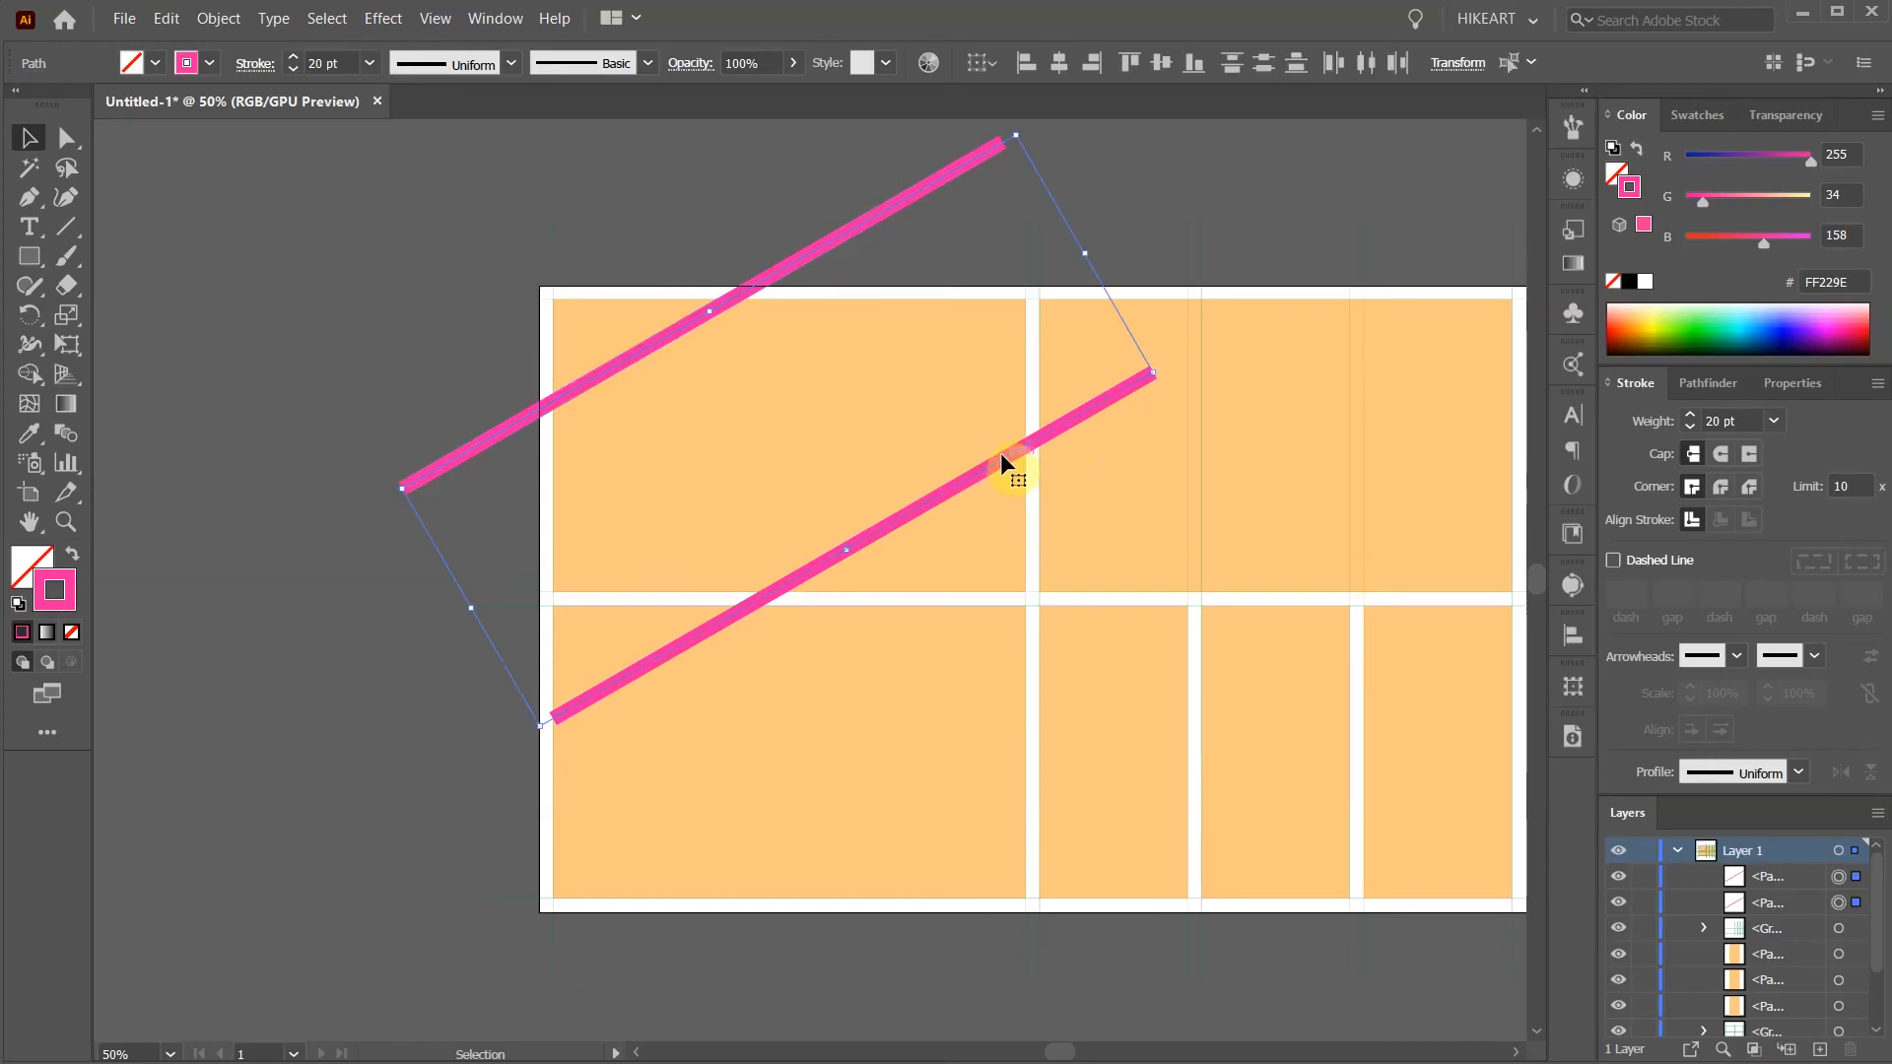
click(219, 19)
click(288, 255)
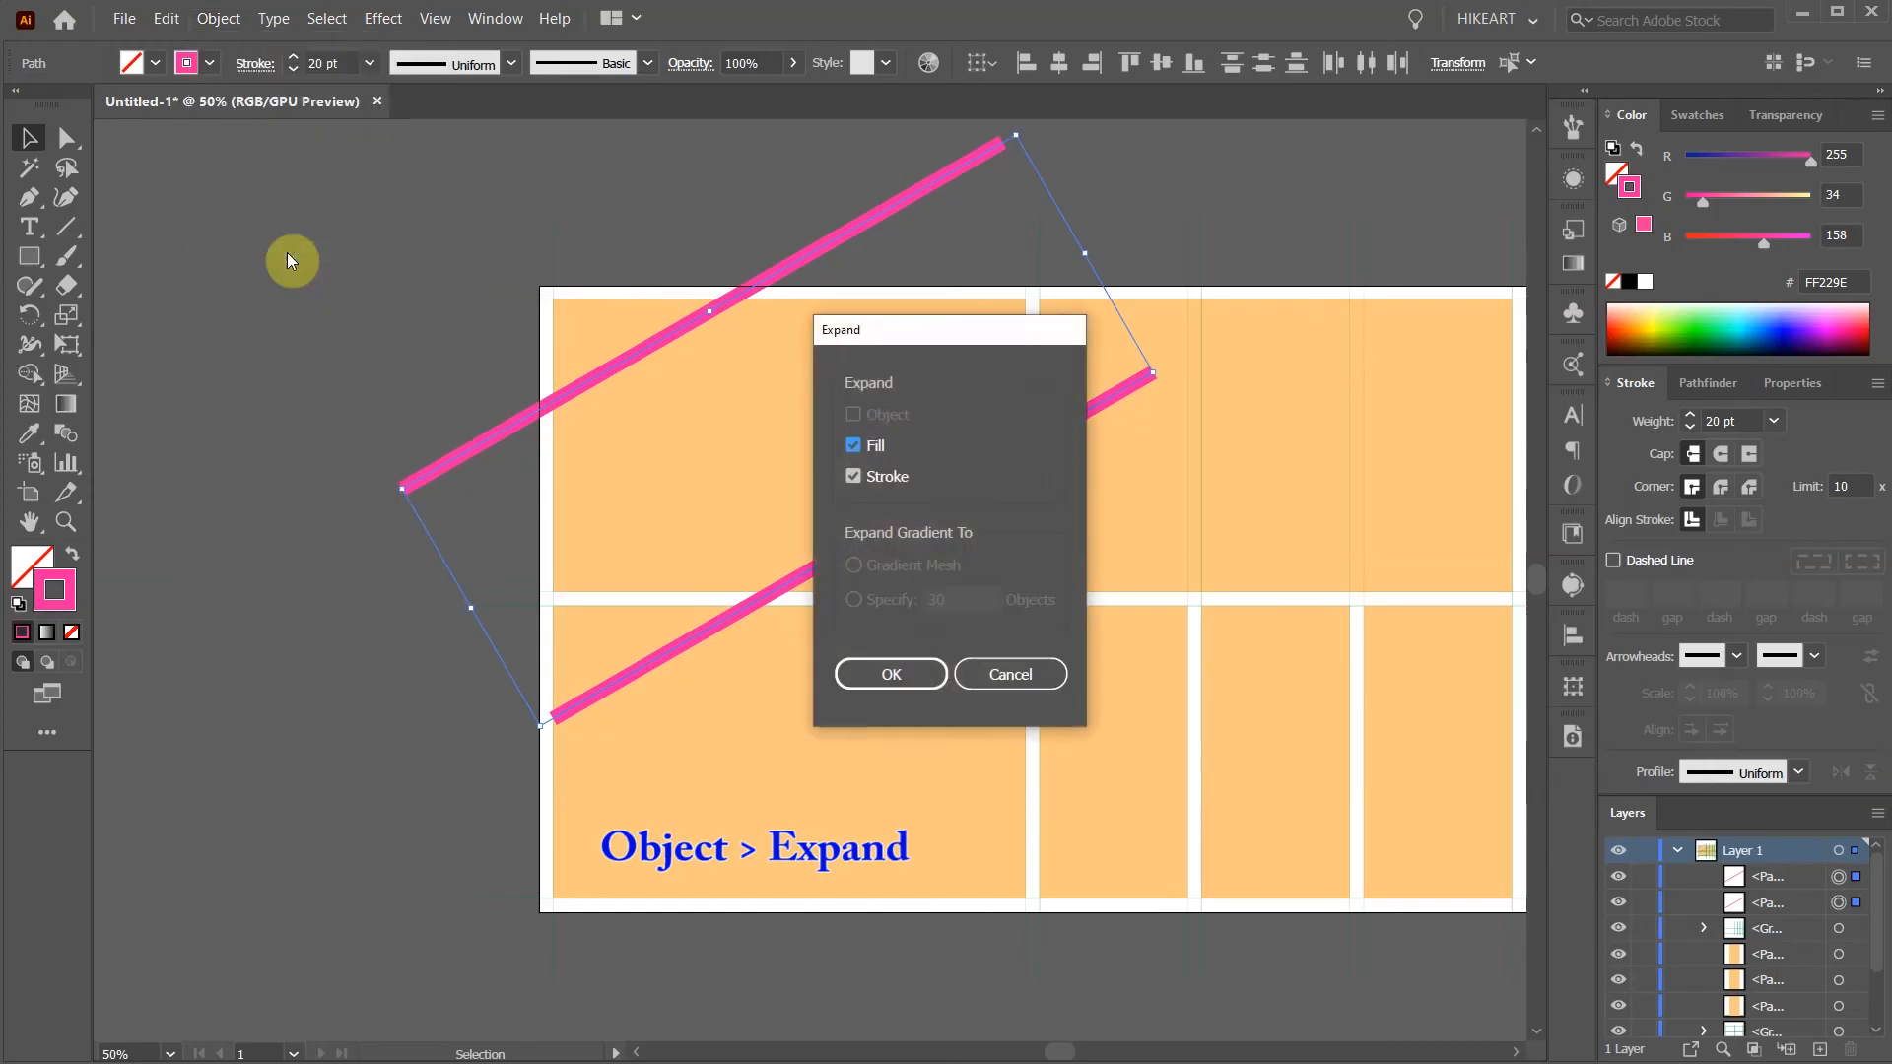
click(920, 680)
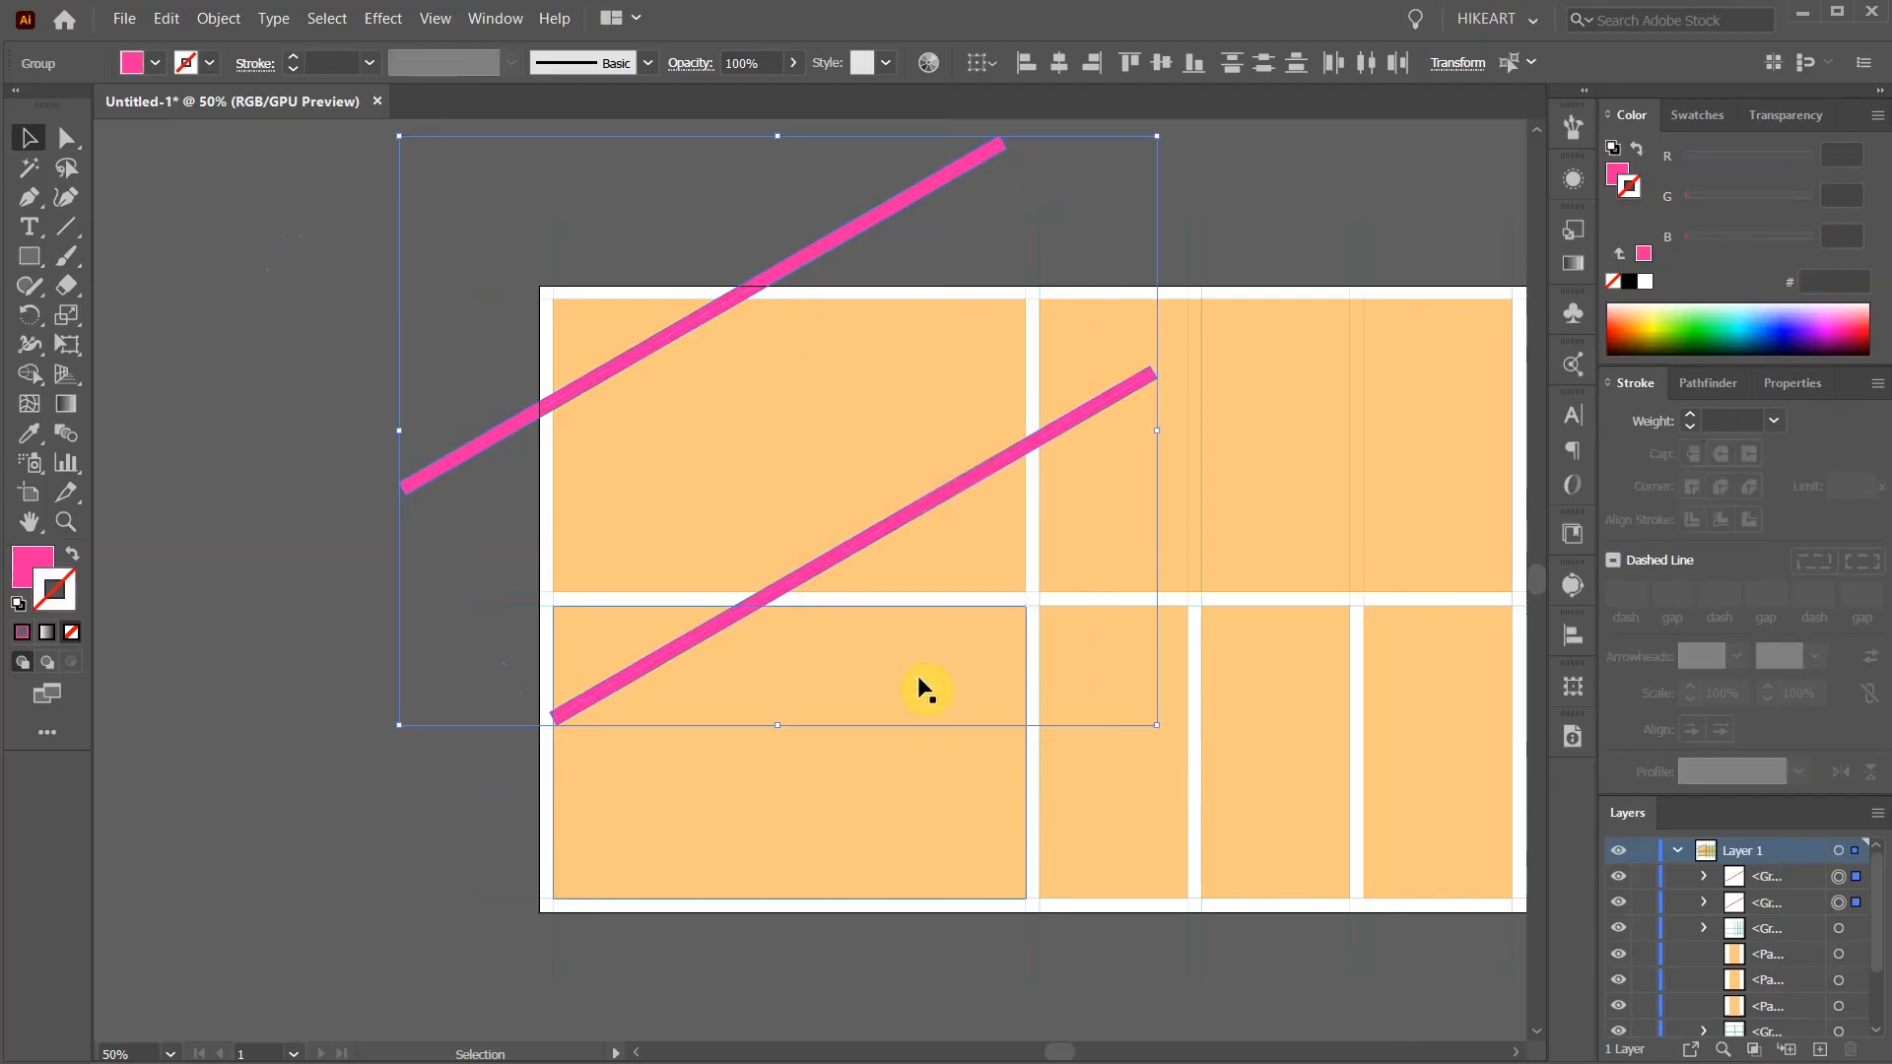
Add the upper-left cell to the selection and apply Pathfinder Divide to it and both diagonal bars.
click(1720, 384)
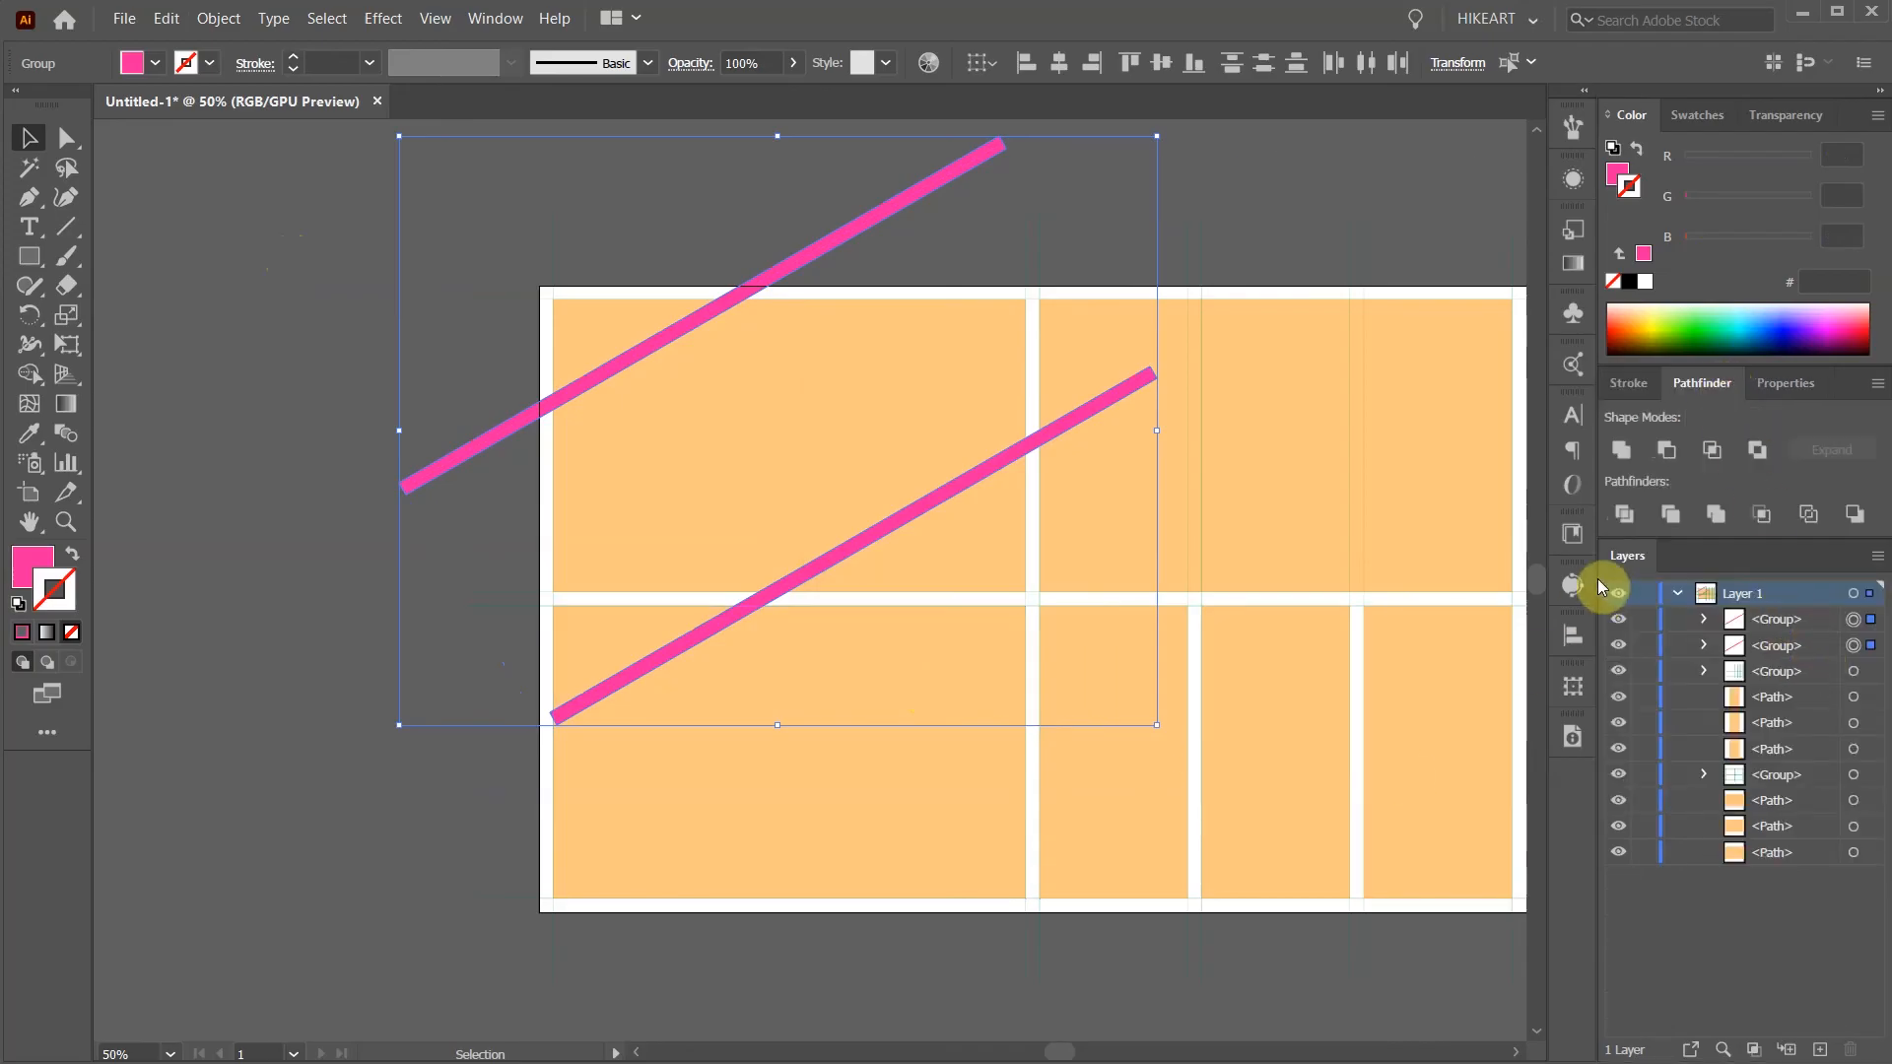
shift+click(934, 338)
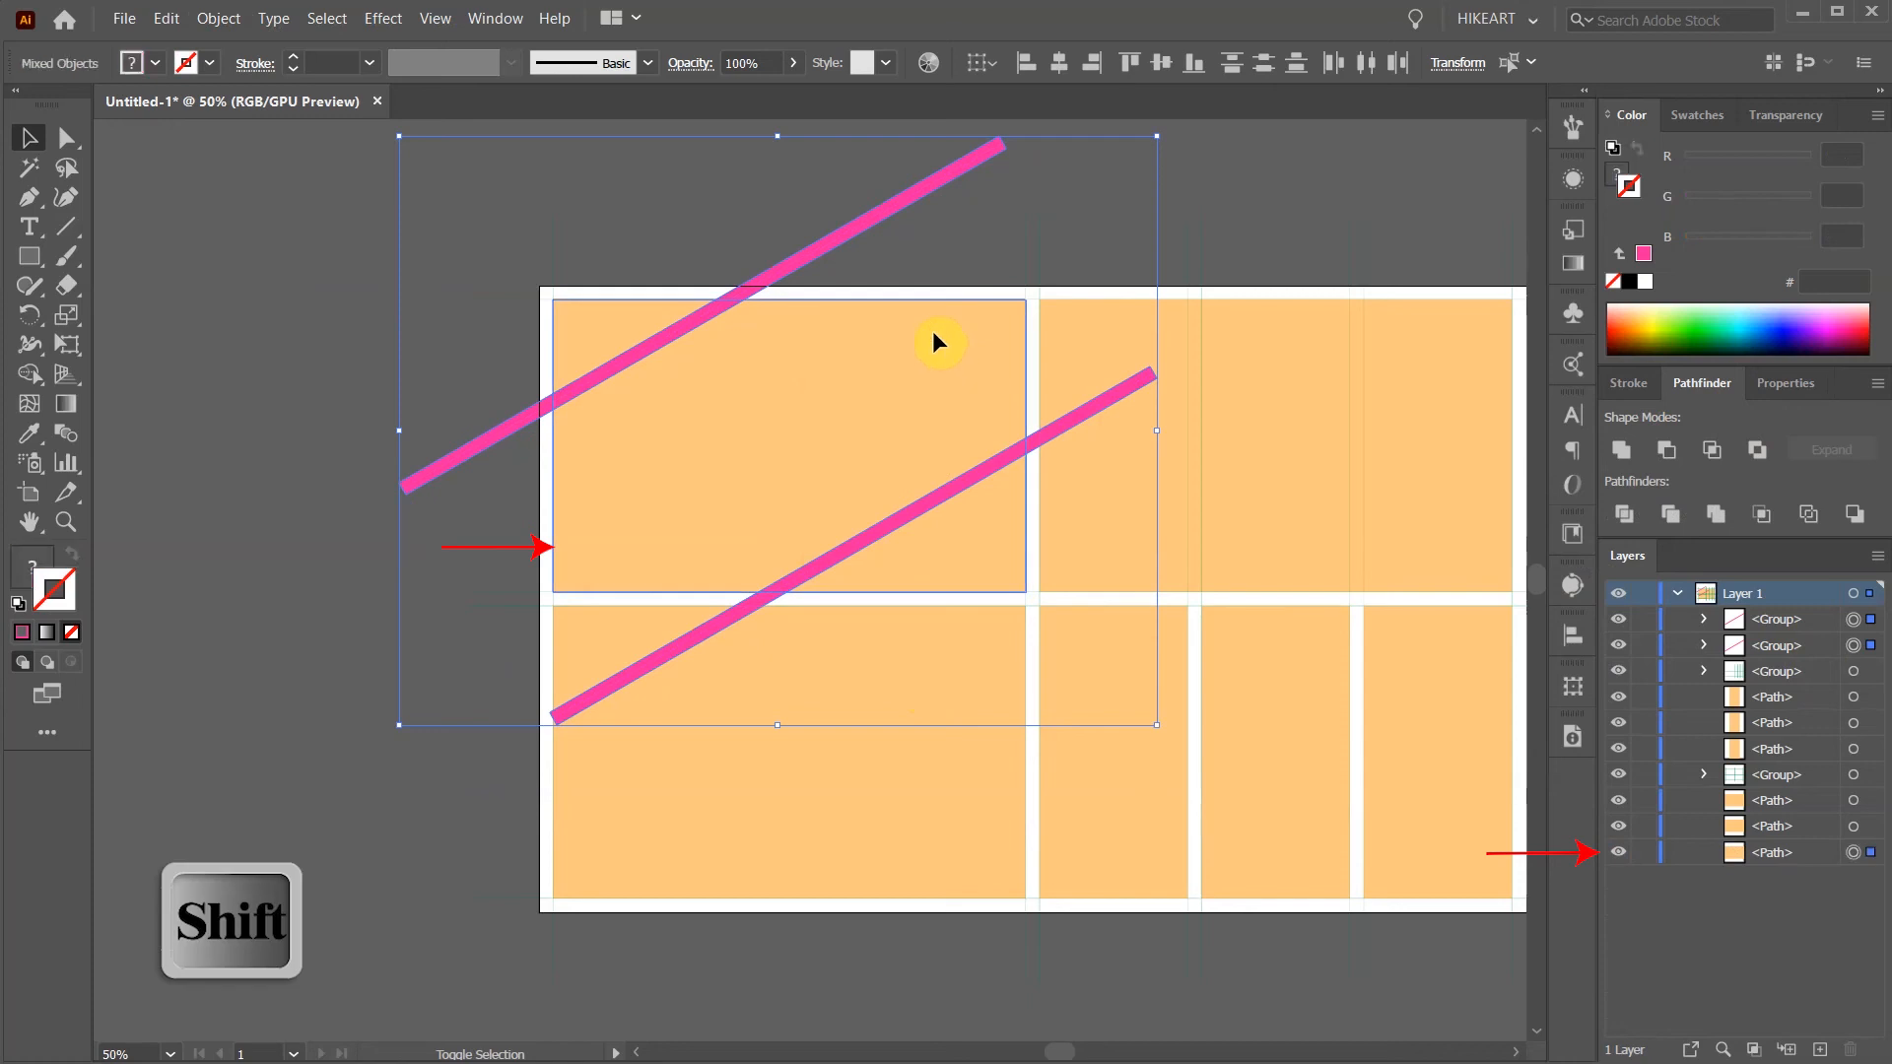
click(1624, 516)
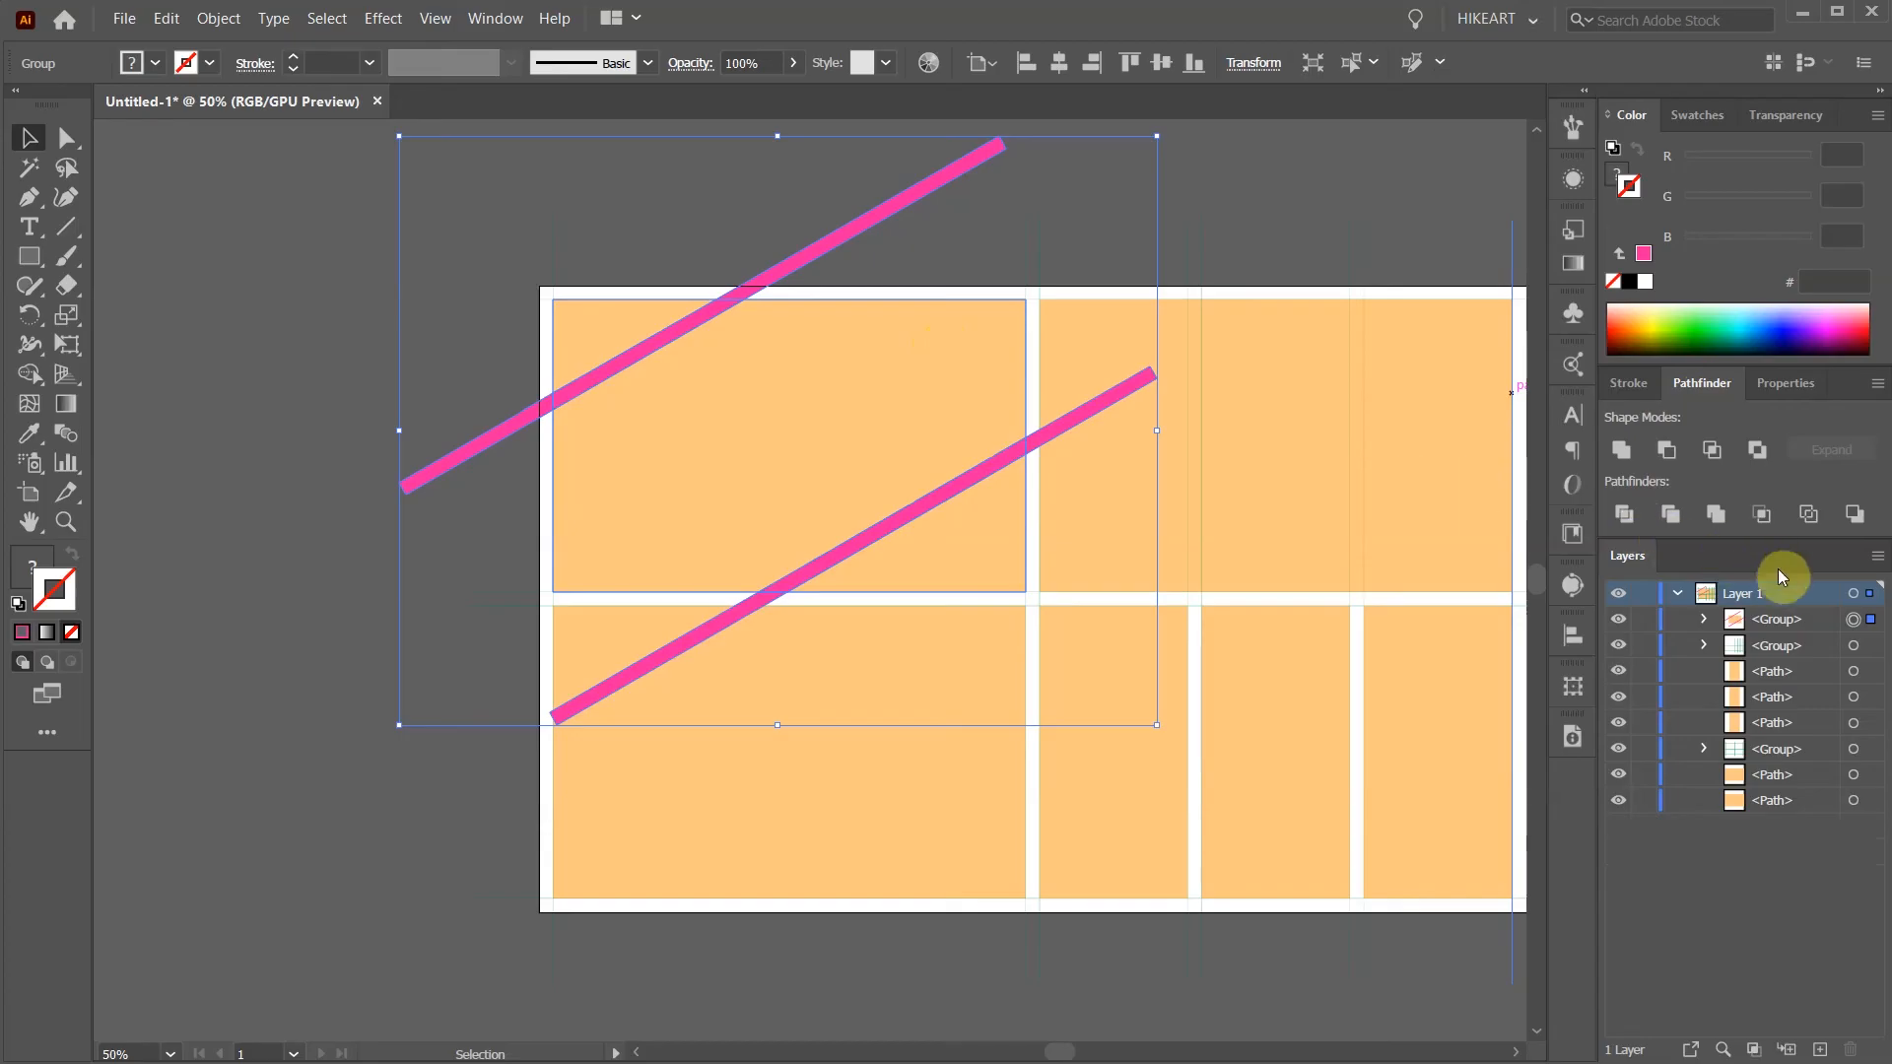
Delete the pieces of both diagonal bars from the divided group, leaving only the three cell pieces.
click(1705, 621)
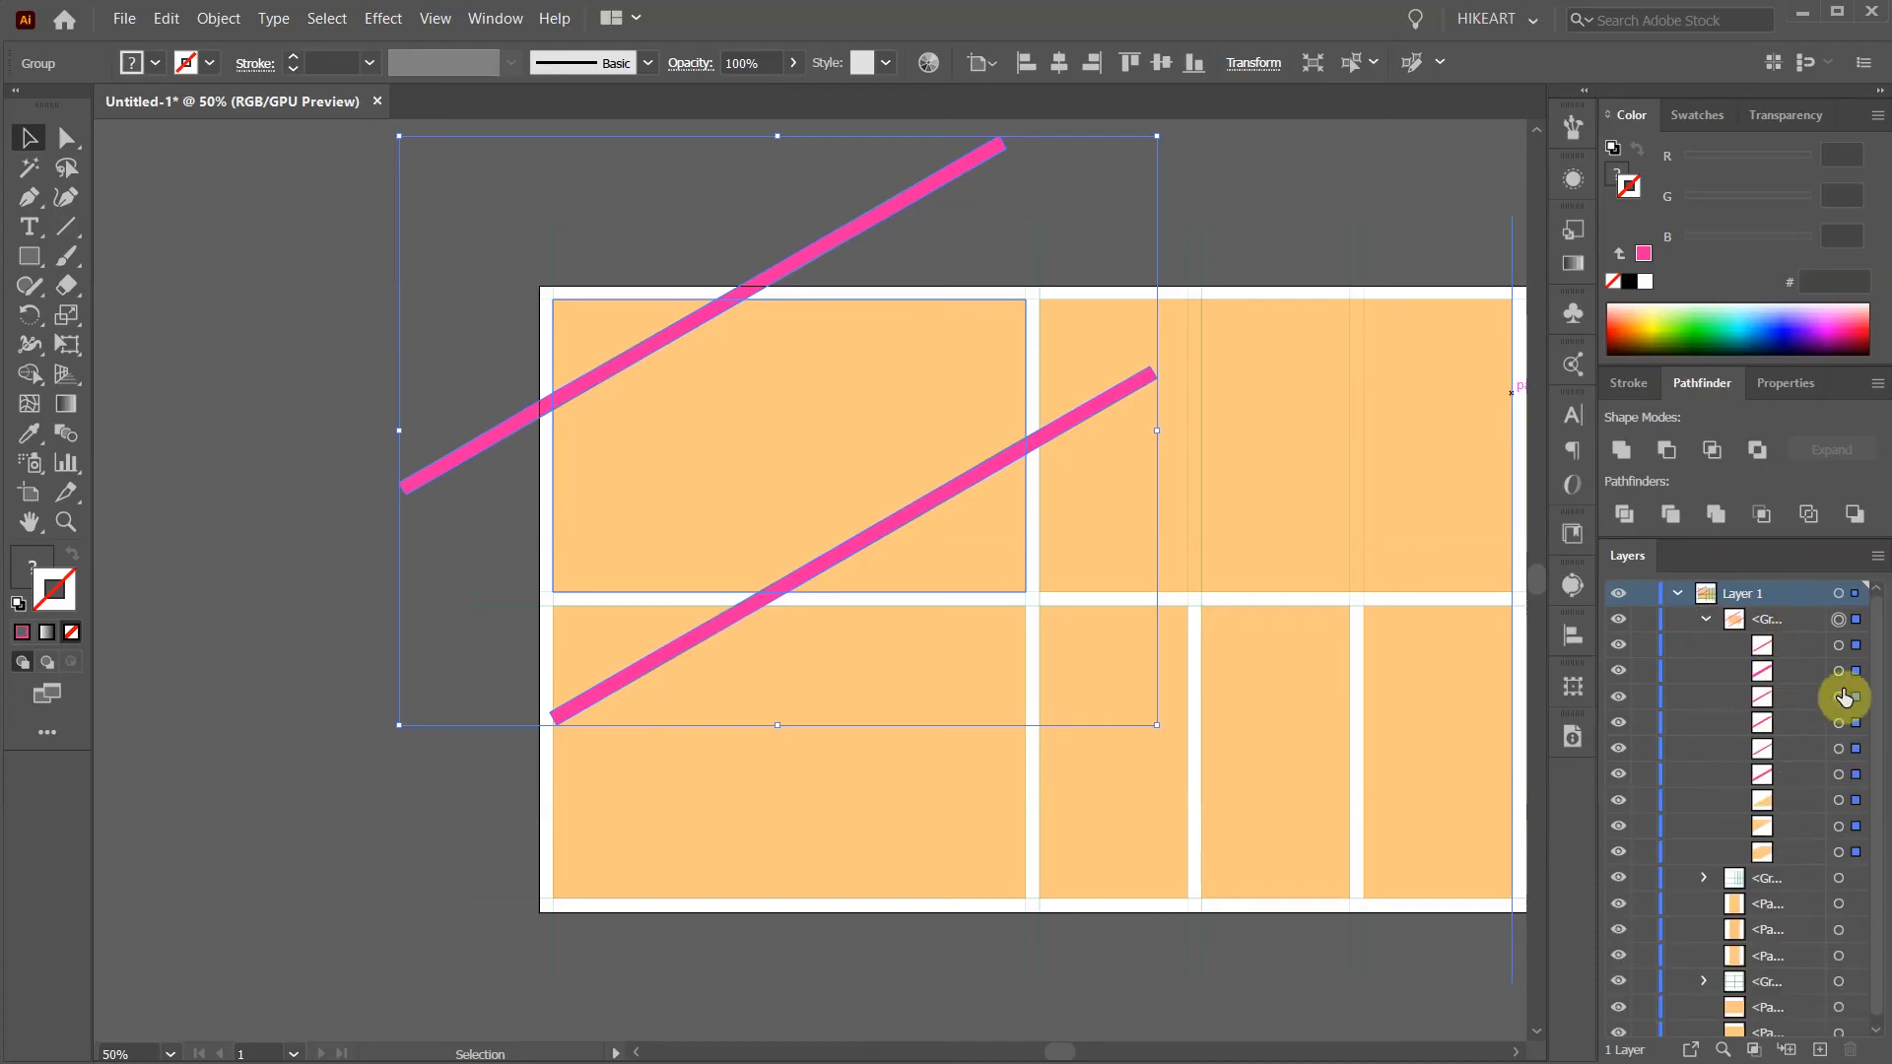
click(1837, 646)
drag(1836, 648, 1837, 778)
key(Delete)
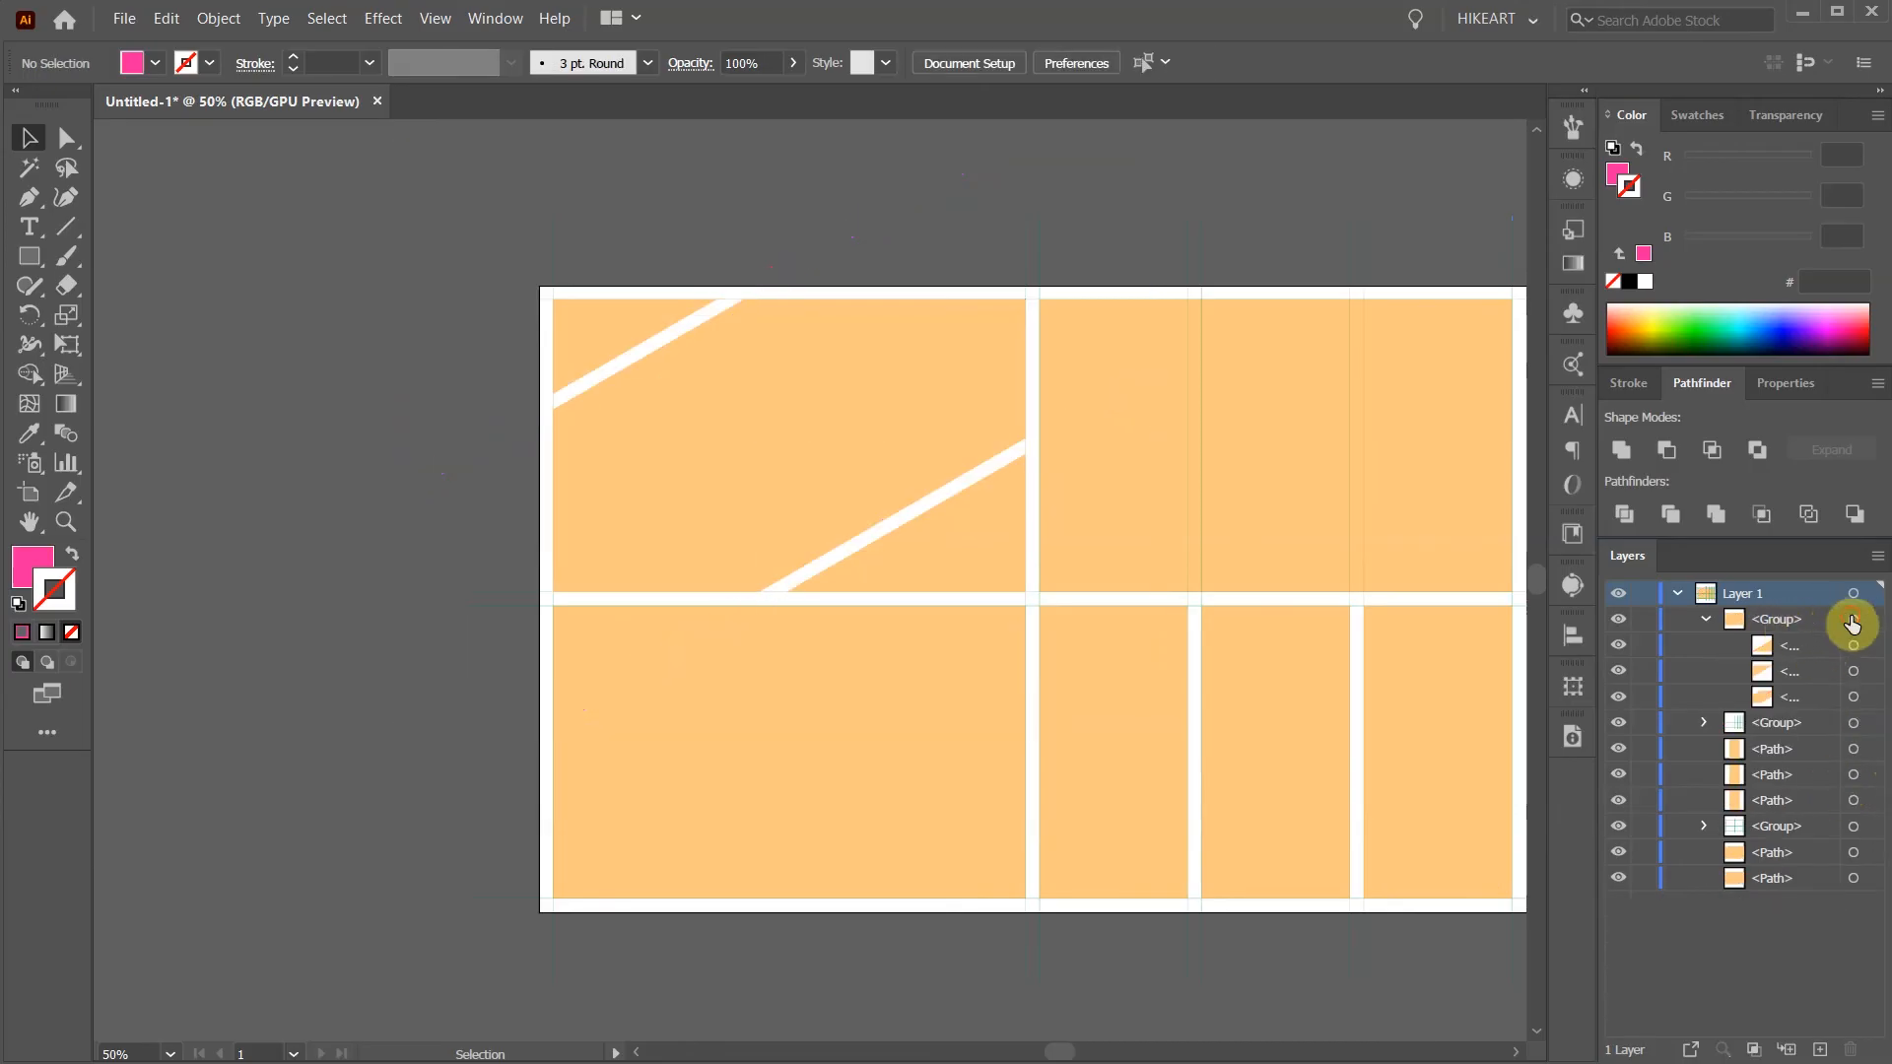
Ungroup the three remaining pieces of the upper-left cell and deselect them.
click(1852, 619)
right_click(874, 379)
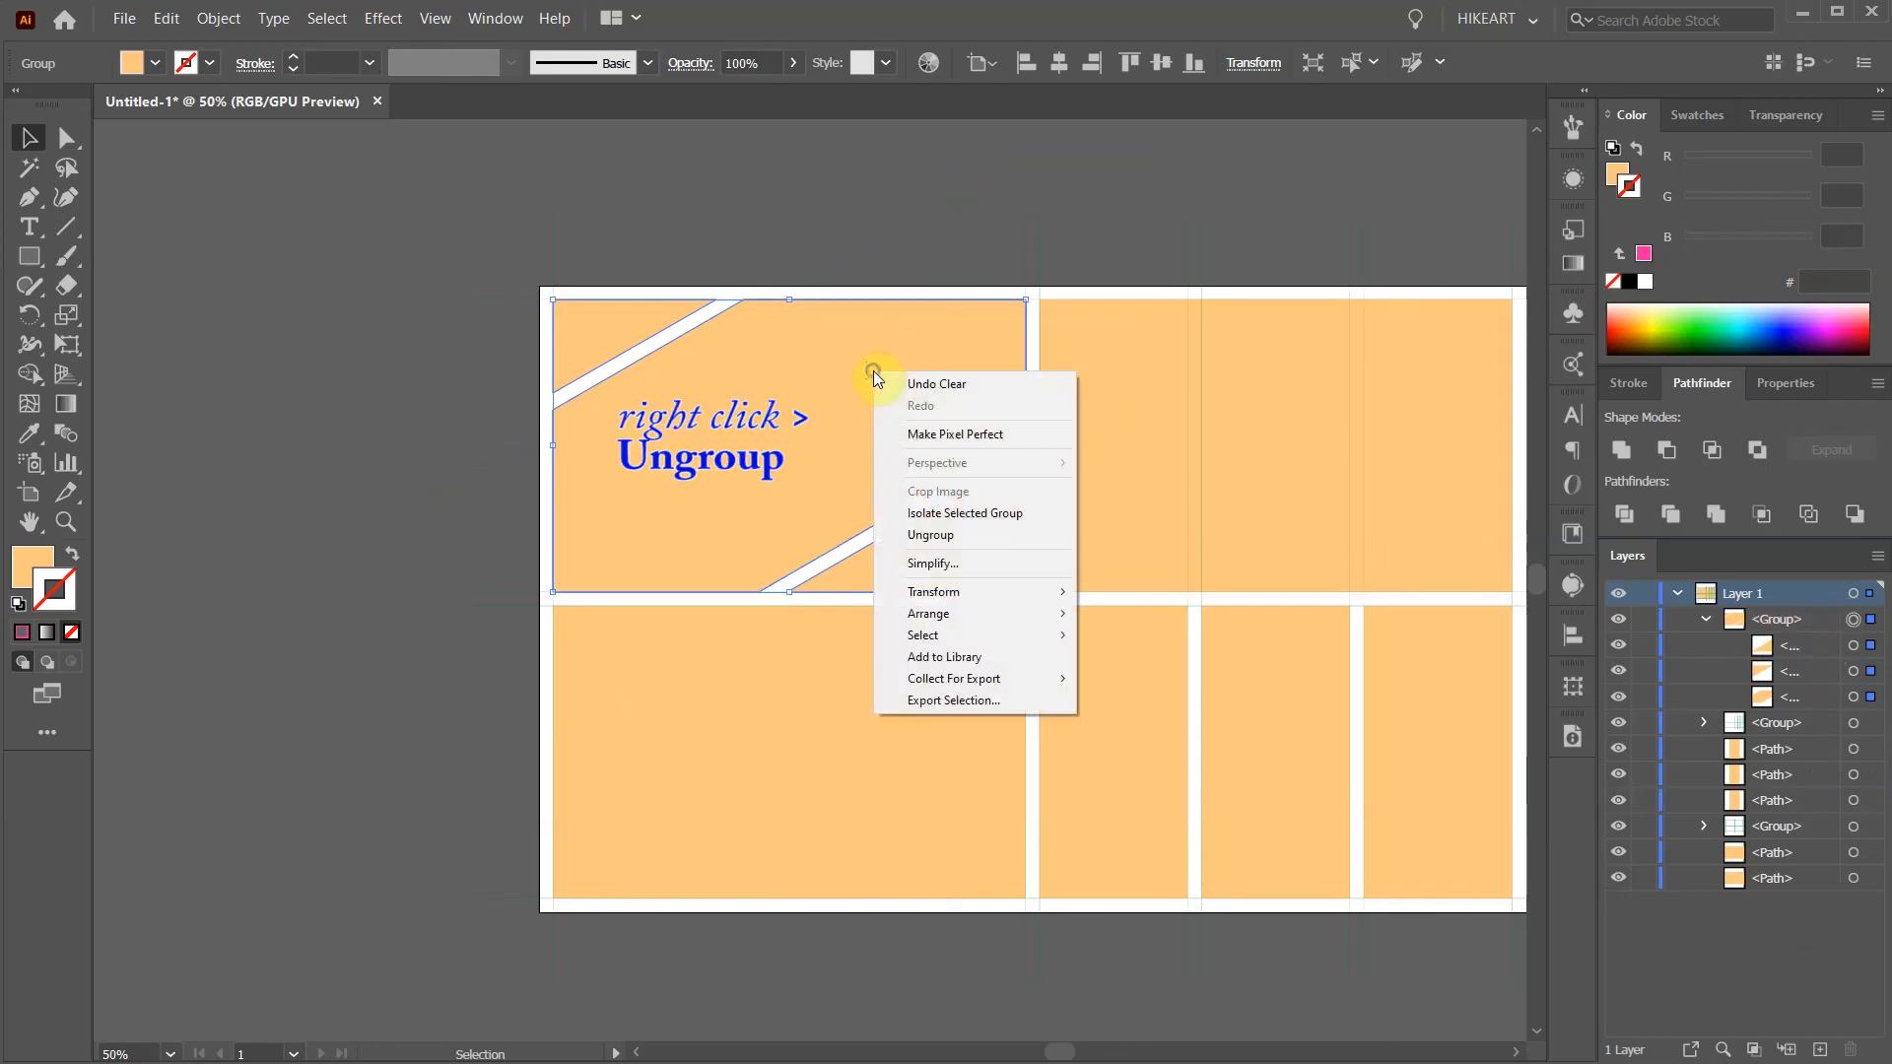
click(951, 536)
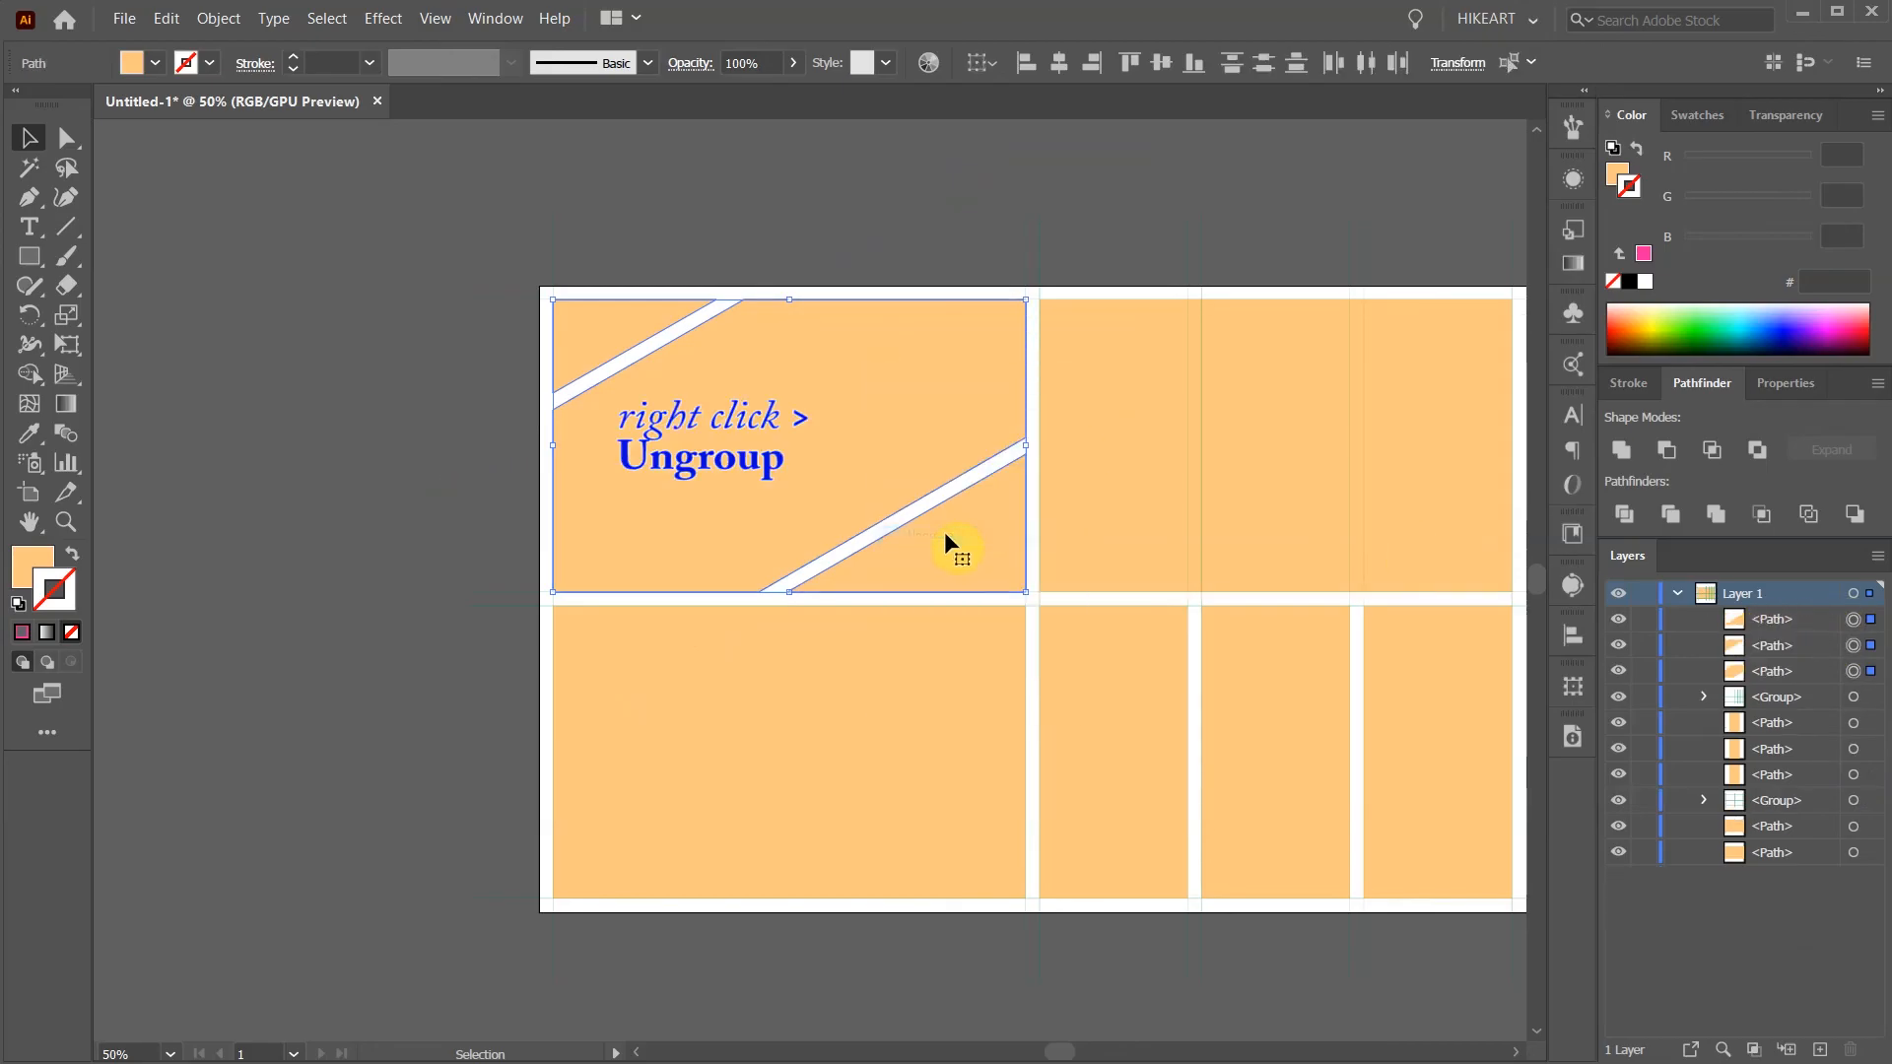
click(816, 199)
Fill the central piece of the divided cell with cyan 5CFFEA and place the mountain photo inside it in Draw Inside mode.
click(825, 376)
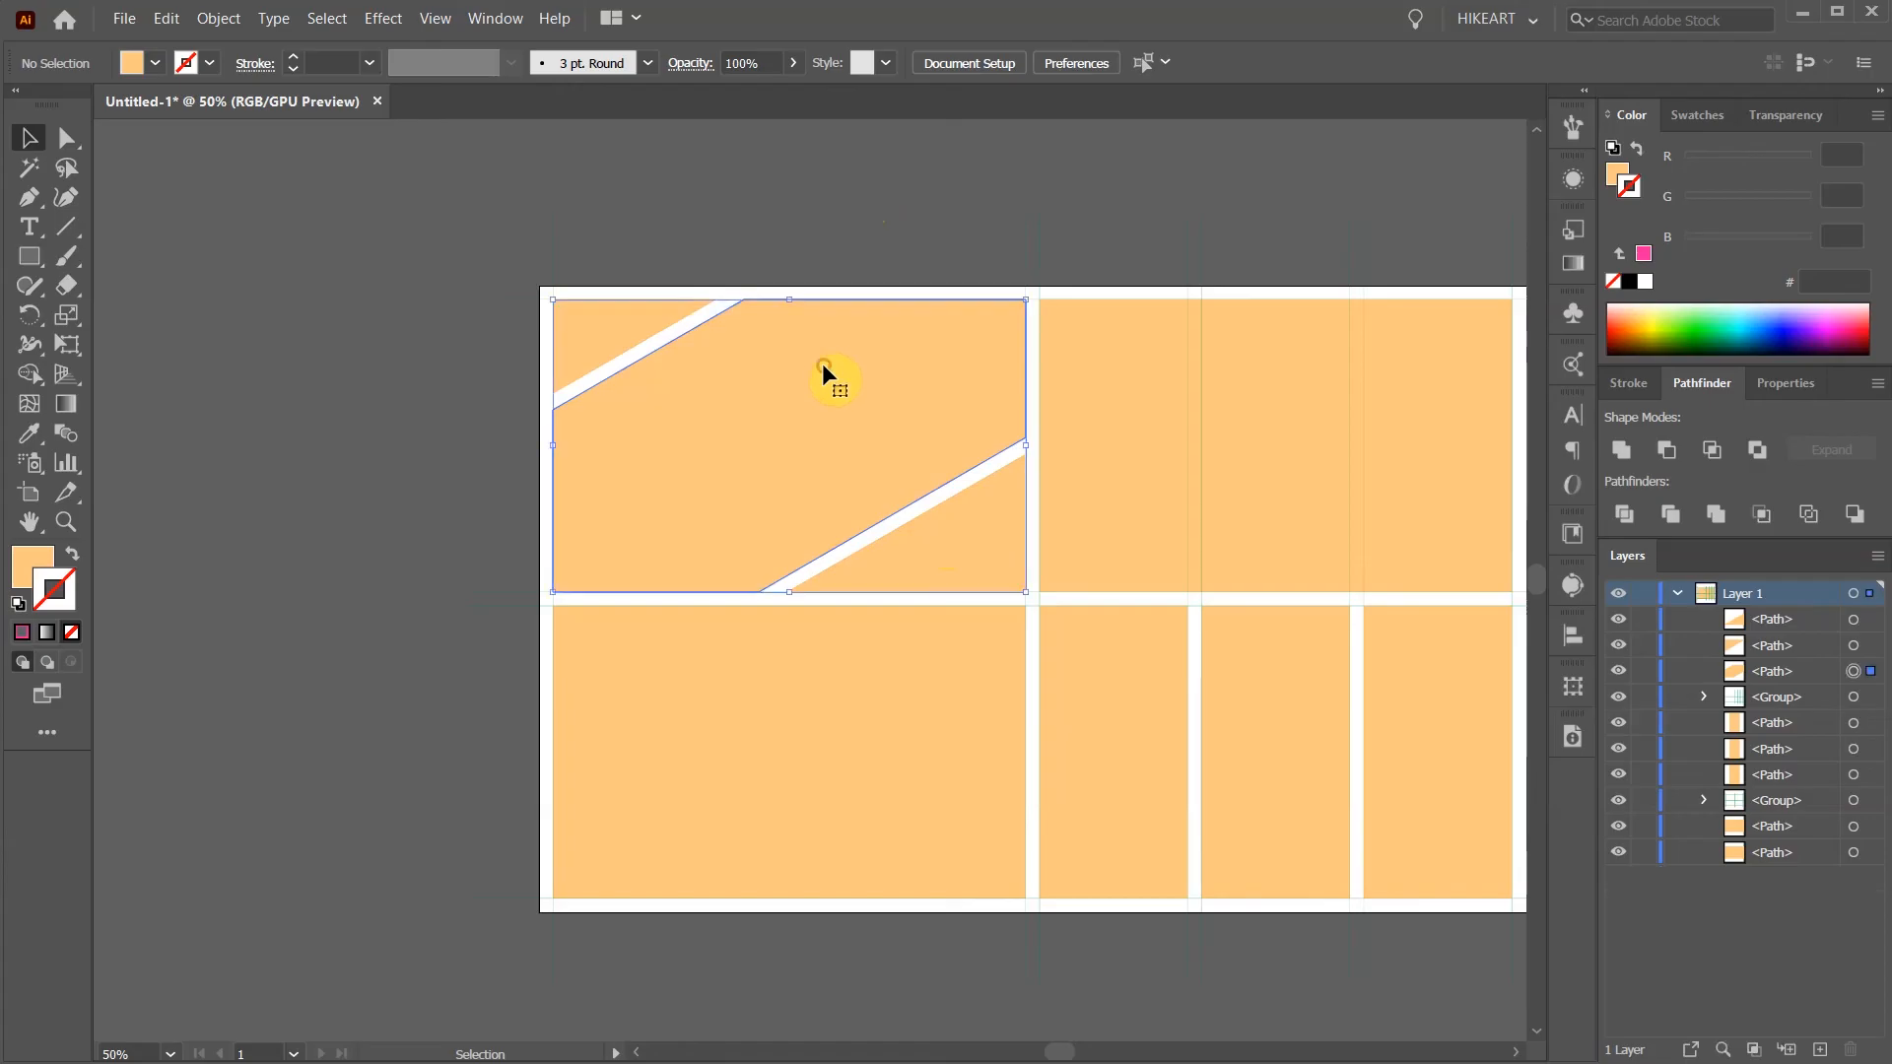
click(1739, 313)
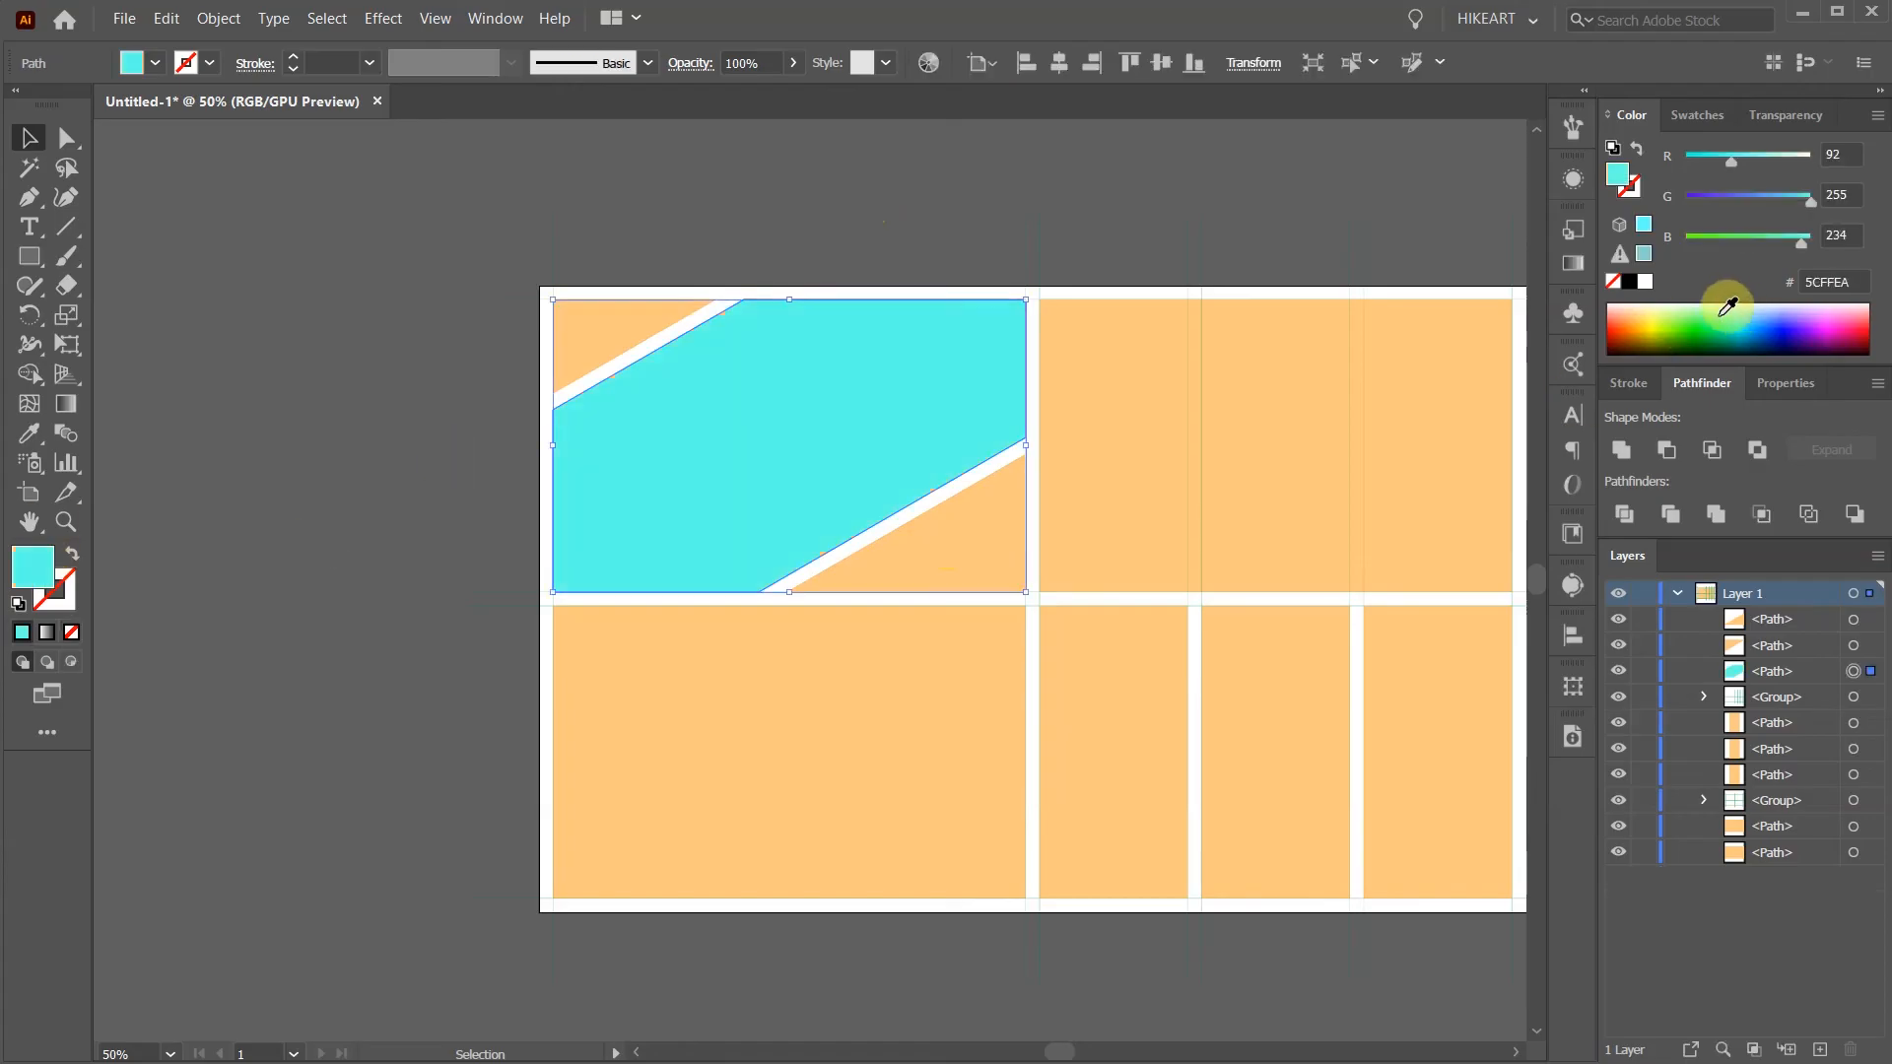
click(71, 661)
click(124, 18)
click(140, 330)
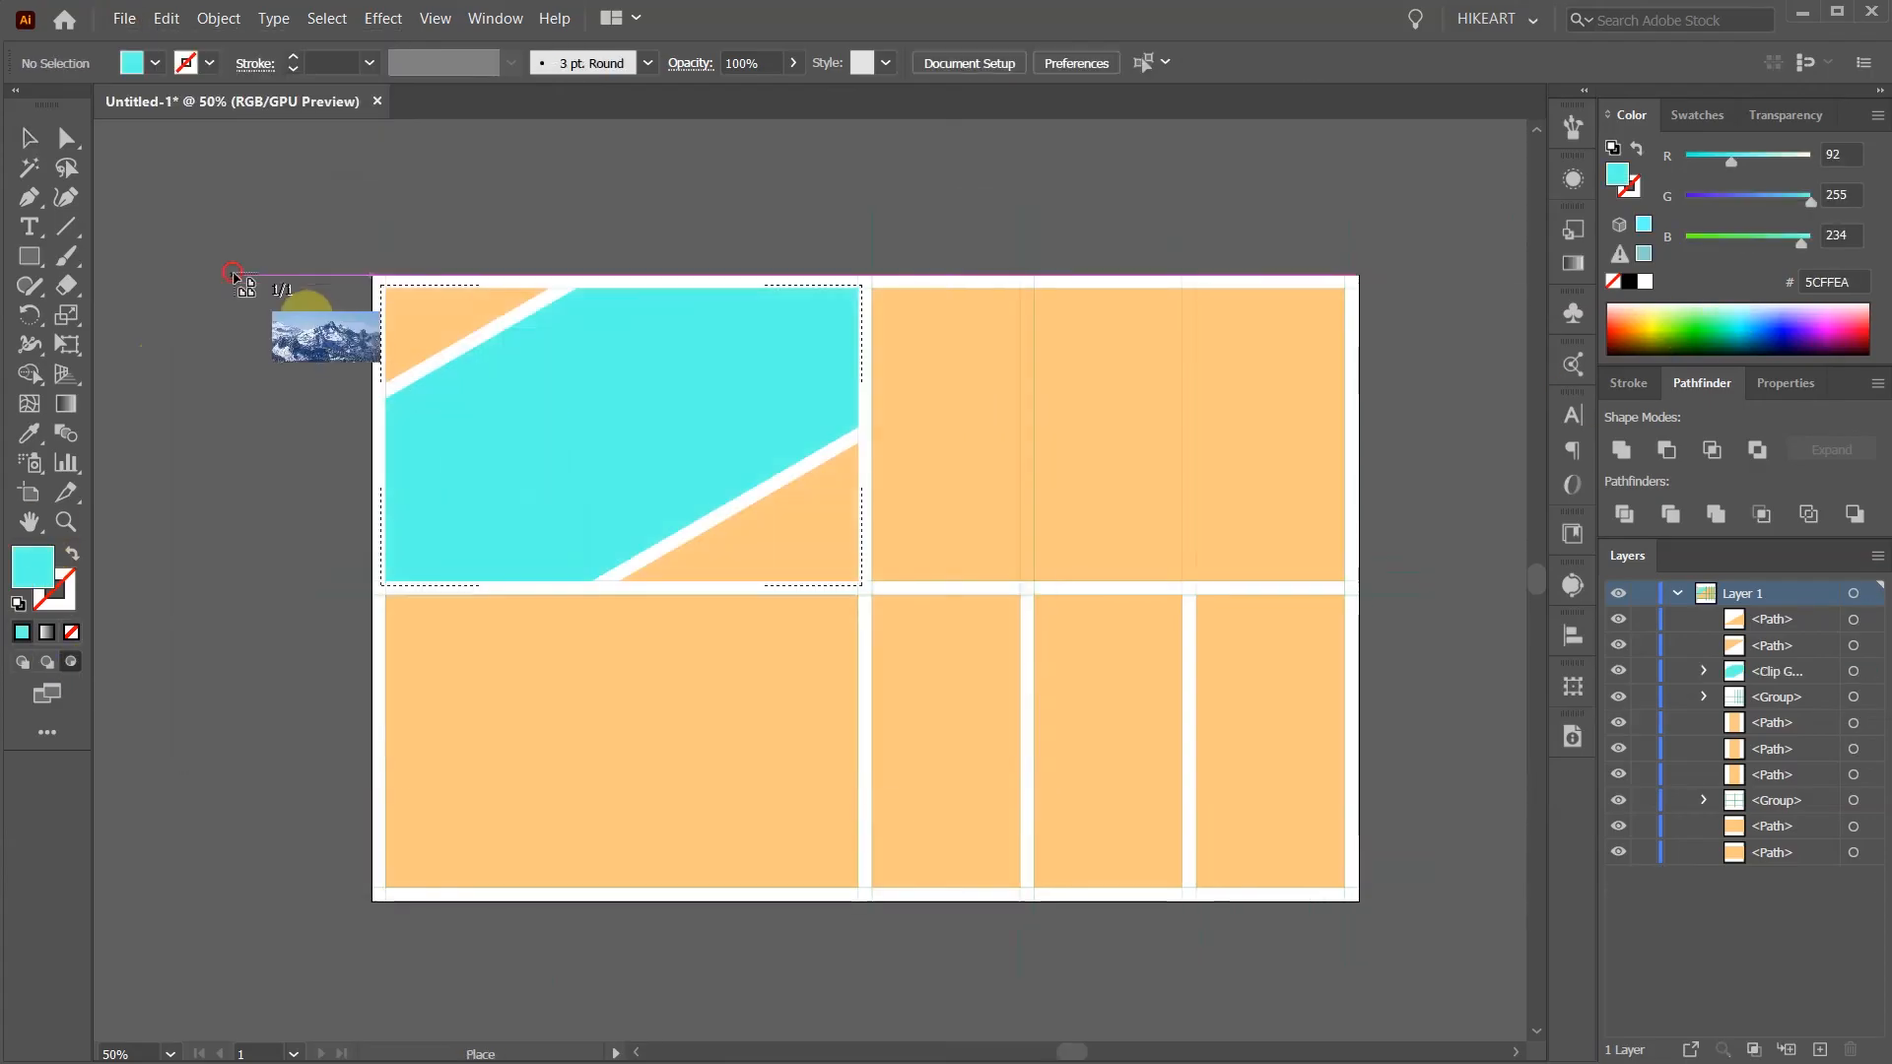
drag(232, 276, 895, 639)
Fill the two corner triangles and the lower-left cell with a slate blue sampled from the mountain photo.
key(v)
click(434, 325)
key(i)
click(688, 401)
Paint a white starburst pattern inside the slate triangle beside the photo's lower-right edge, using a decorative brush in Draw Inside mode.
click(71, 661)
click(1645, 282)
click(648, 62)
click(486, 114)
click(338, 275)
key(b)
mouse_move(562, 540)
mouse_down()
mouse_move(665, 544)
mouse_move(742, 583)
mouse_move(802, 582)
mouse_move(729, 469)
mouse_move(823, 473)
mouse_up()
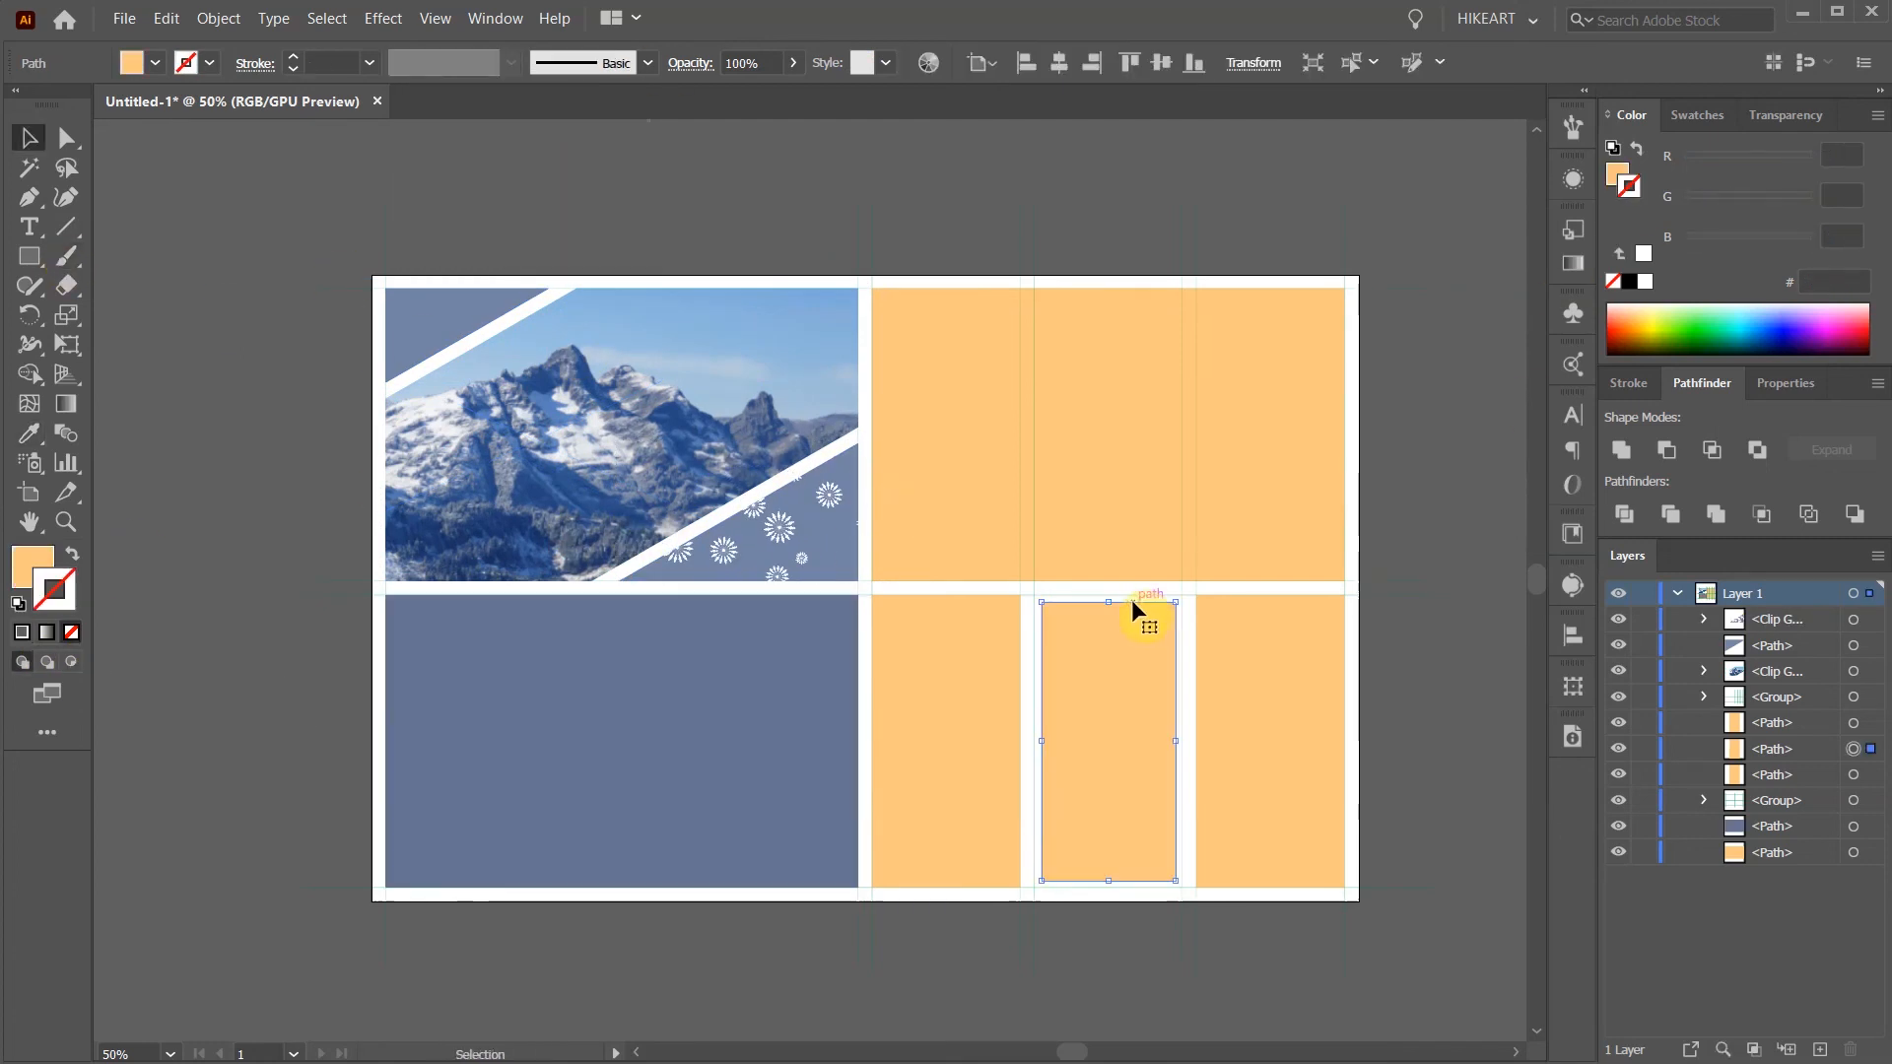
Convert the middle narrow cell of the lower row into an area type frame filled with placeholder text.
drag(30, 226, 139, 253)
click(1054, 601)
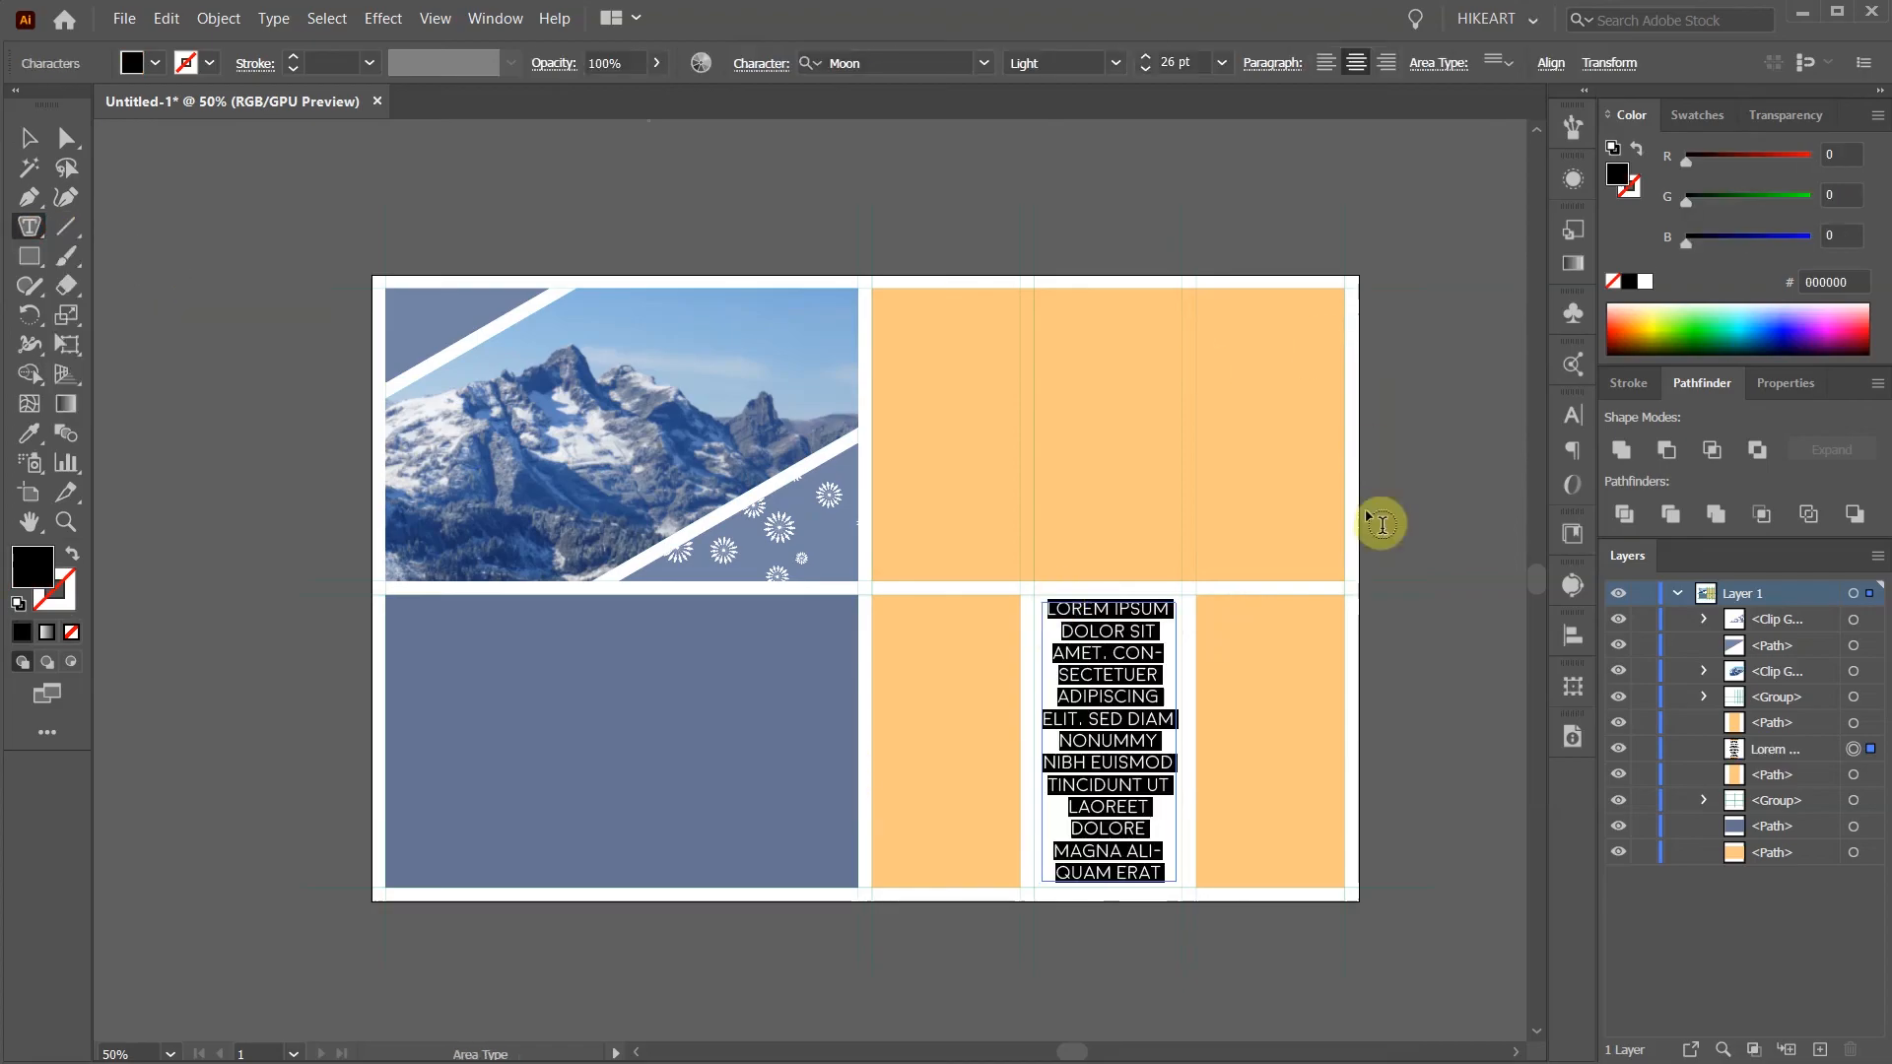
key(Escape)
Delete the upper-right cell and recolour the two outer narrow cells of the lower row with a colour sampled from the diagonally divided cell.
click(1186, 329)
key(Delete)
click(1271, 739)
key(i)
click(855, 460)
alt+click(980, 655)
Move the placeholder text frame from the lower row up into the upper-right area of the layout.
key(v)
drag(1124, 686, 1309, 393)
click(1165, 526)
click(1169, 591)
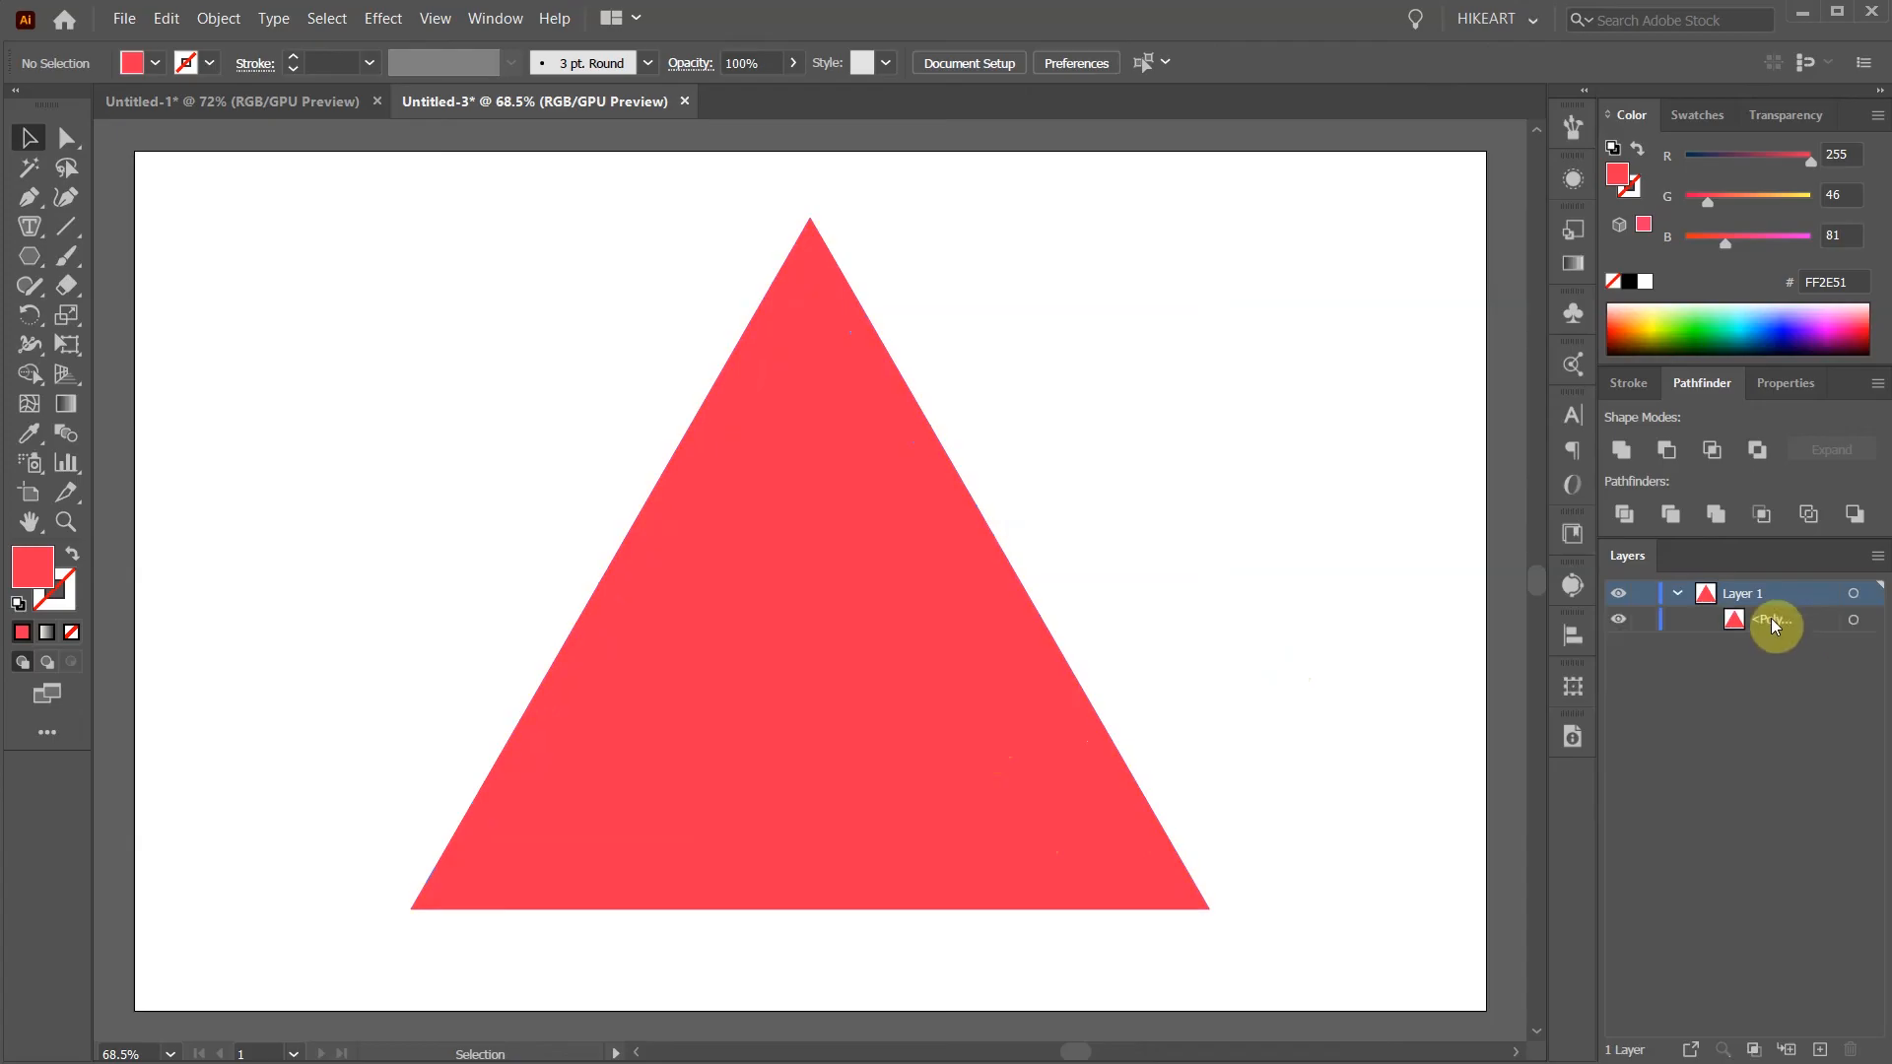
Duplicate the red triangle in place and fill the upper copy with bright green 66FF39.
drag(1805, 620, 1821, 1046)
click(1853, 618)
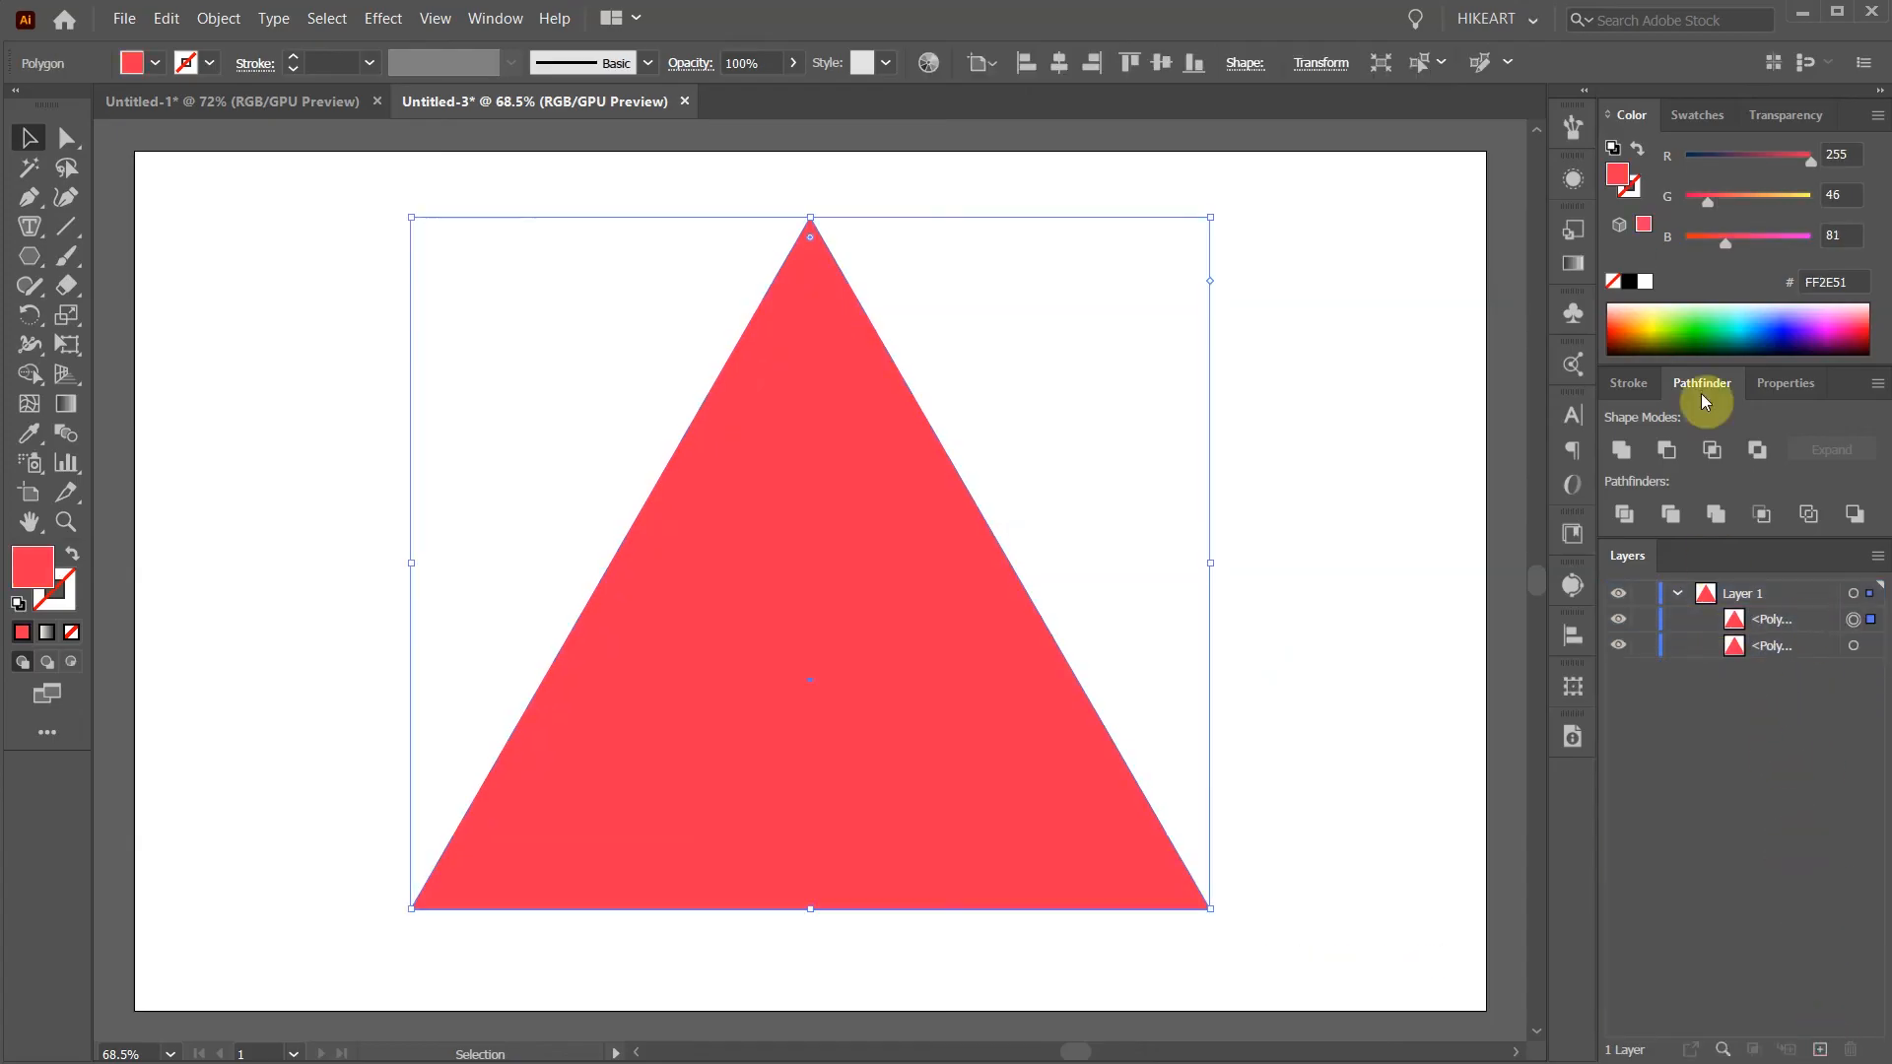
click(1691, 312)
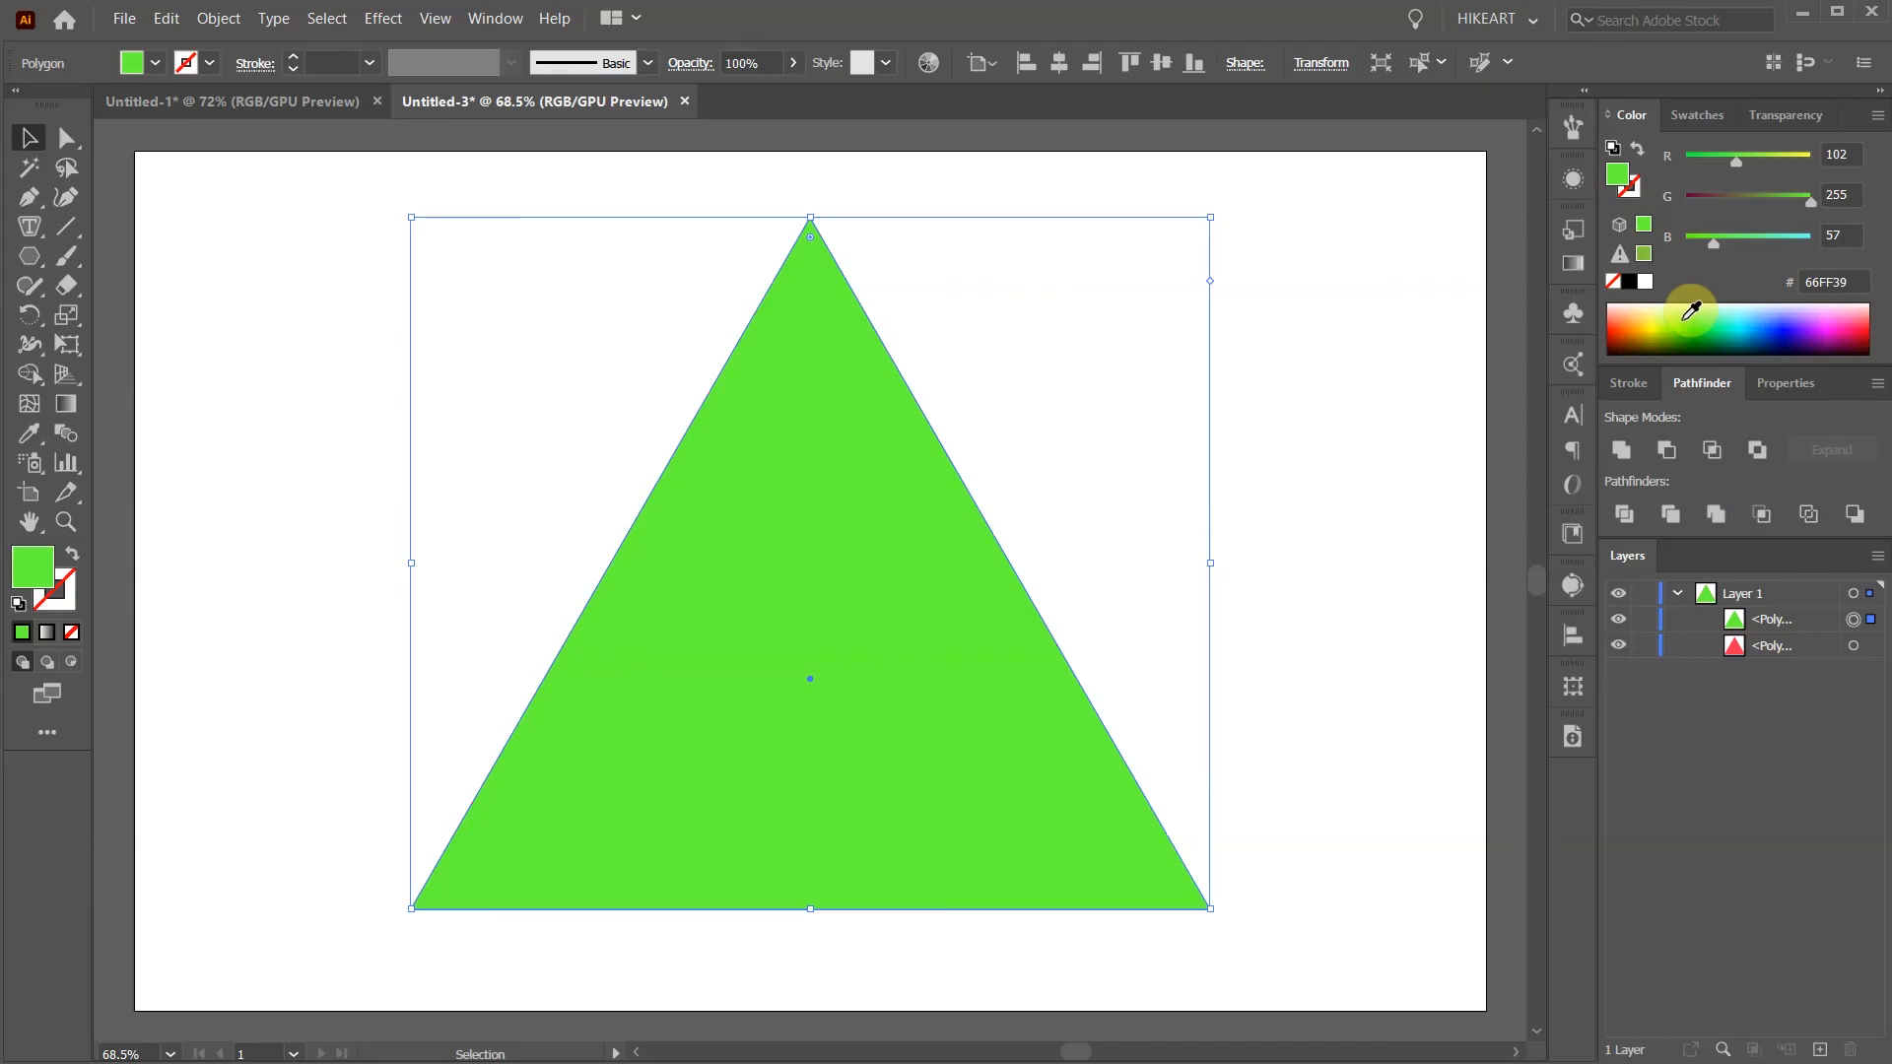
click(1617, 618)
click(1617, 619)
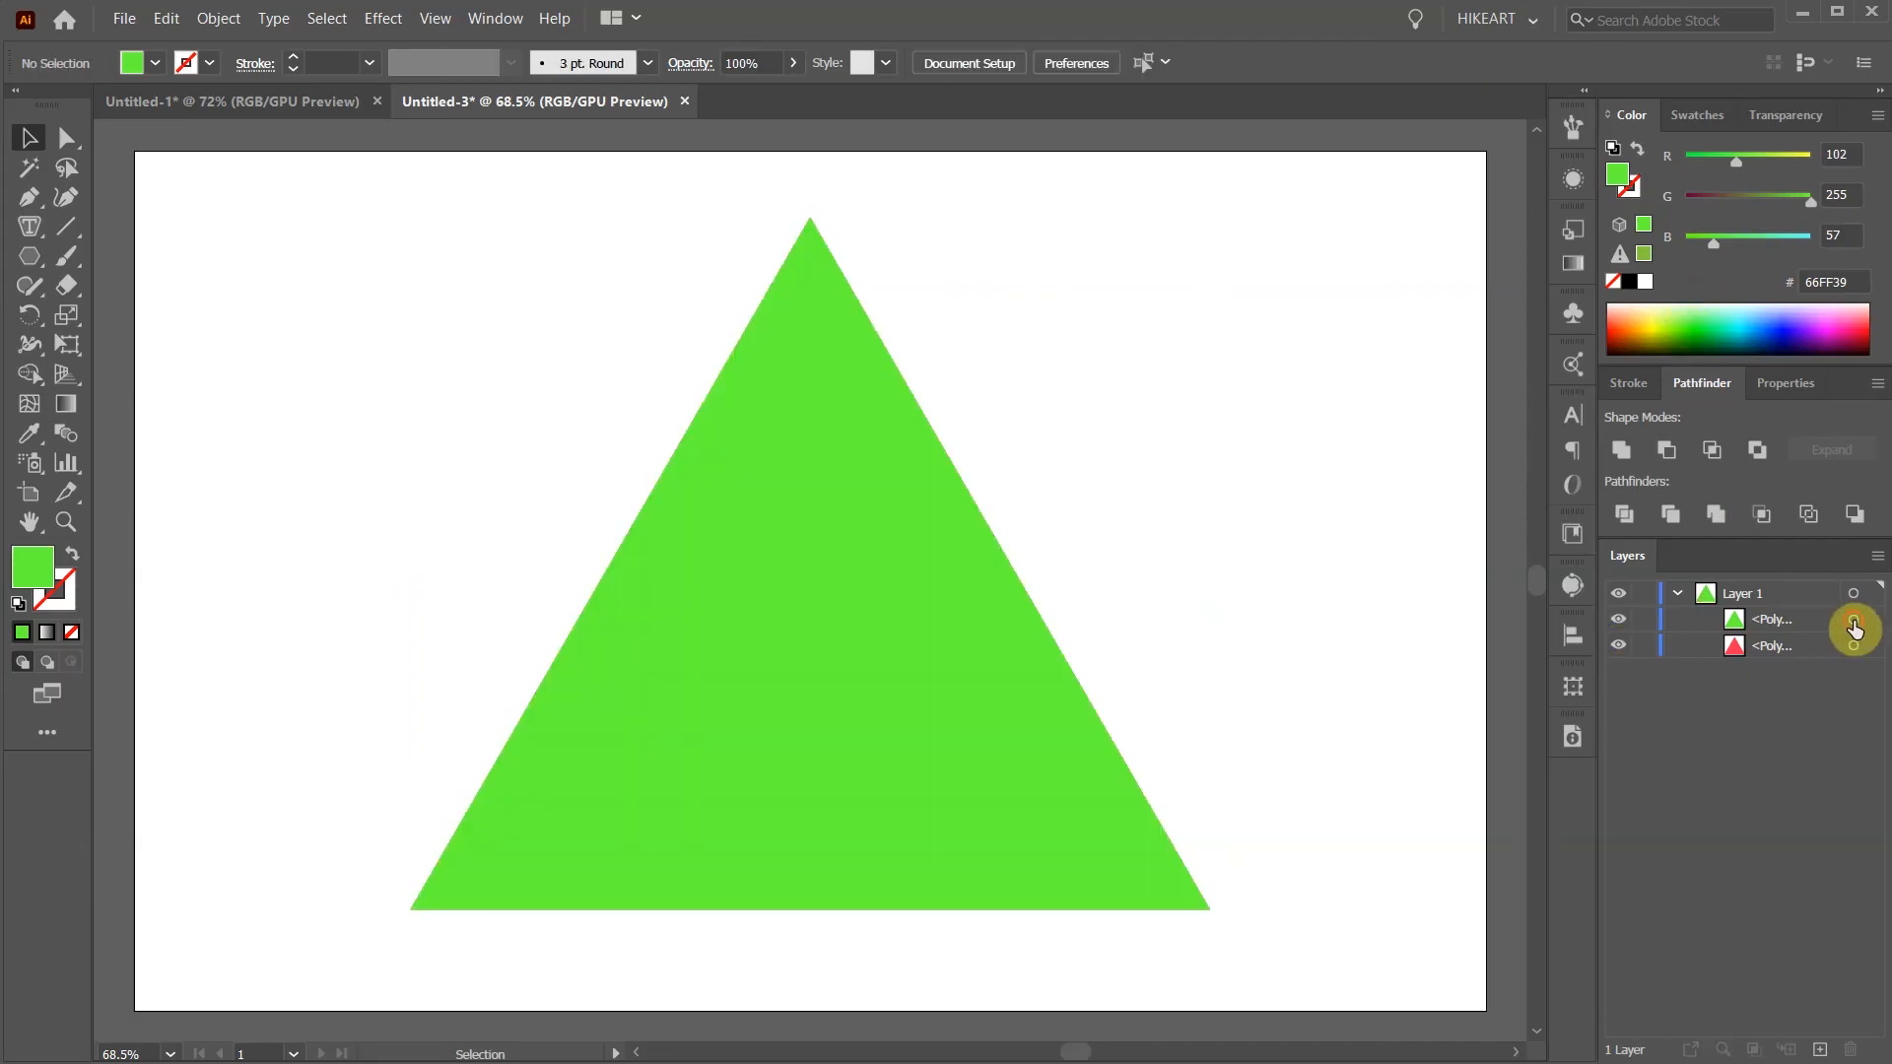
Split the green triangle with Split Into Grid into 4 rows with a 26 px gutter, keeping one column.
click(1853, 620)
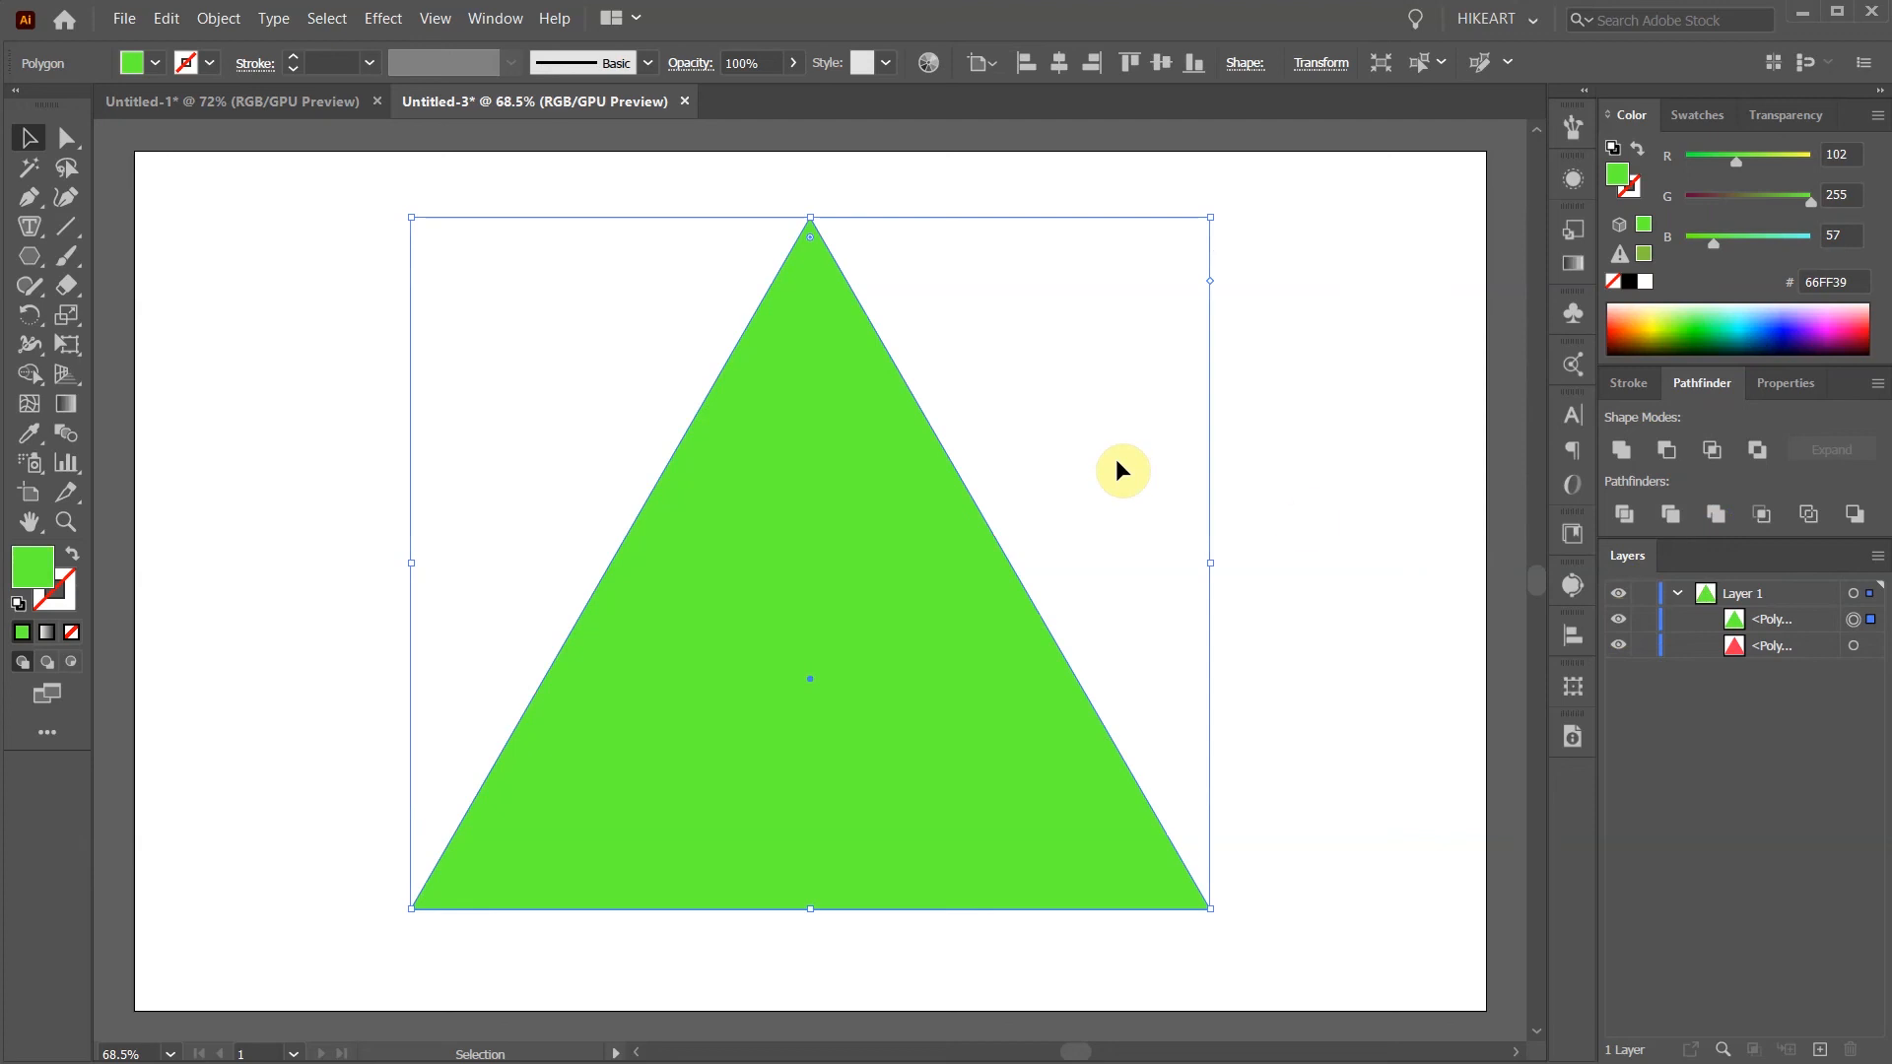
click(218, 17)
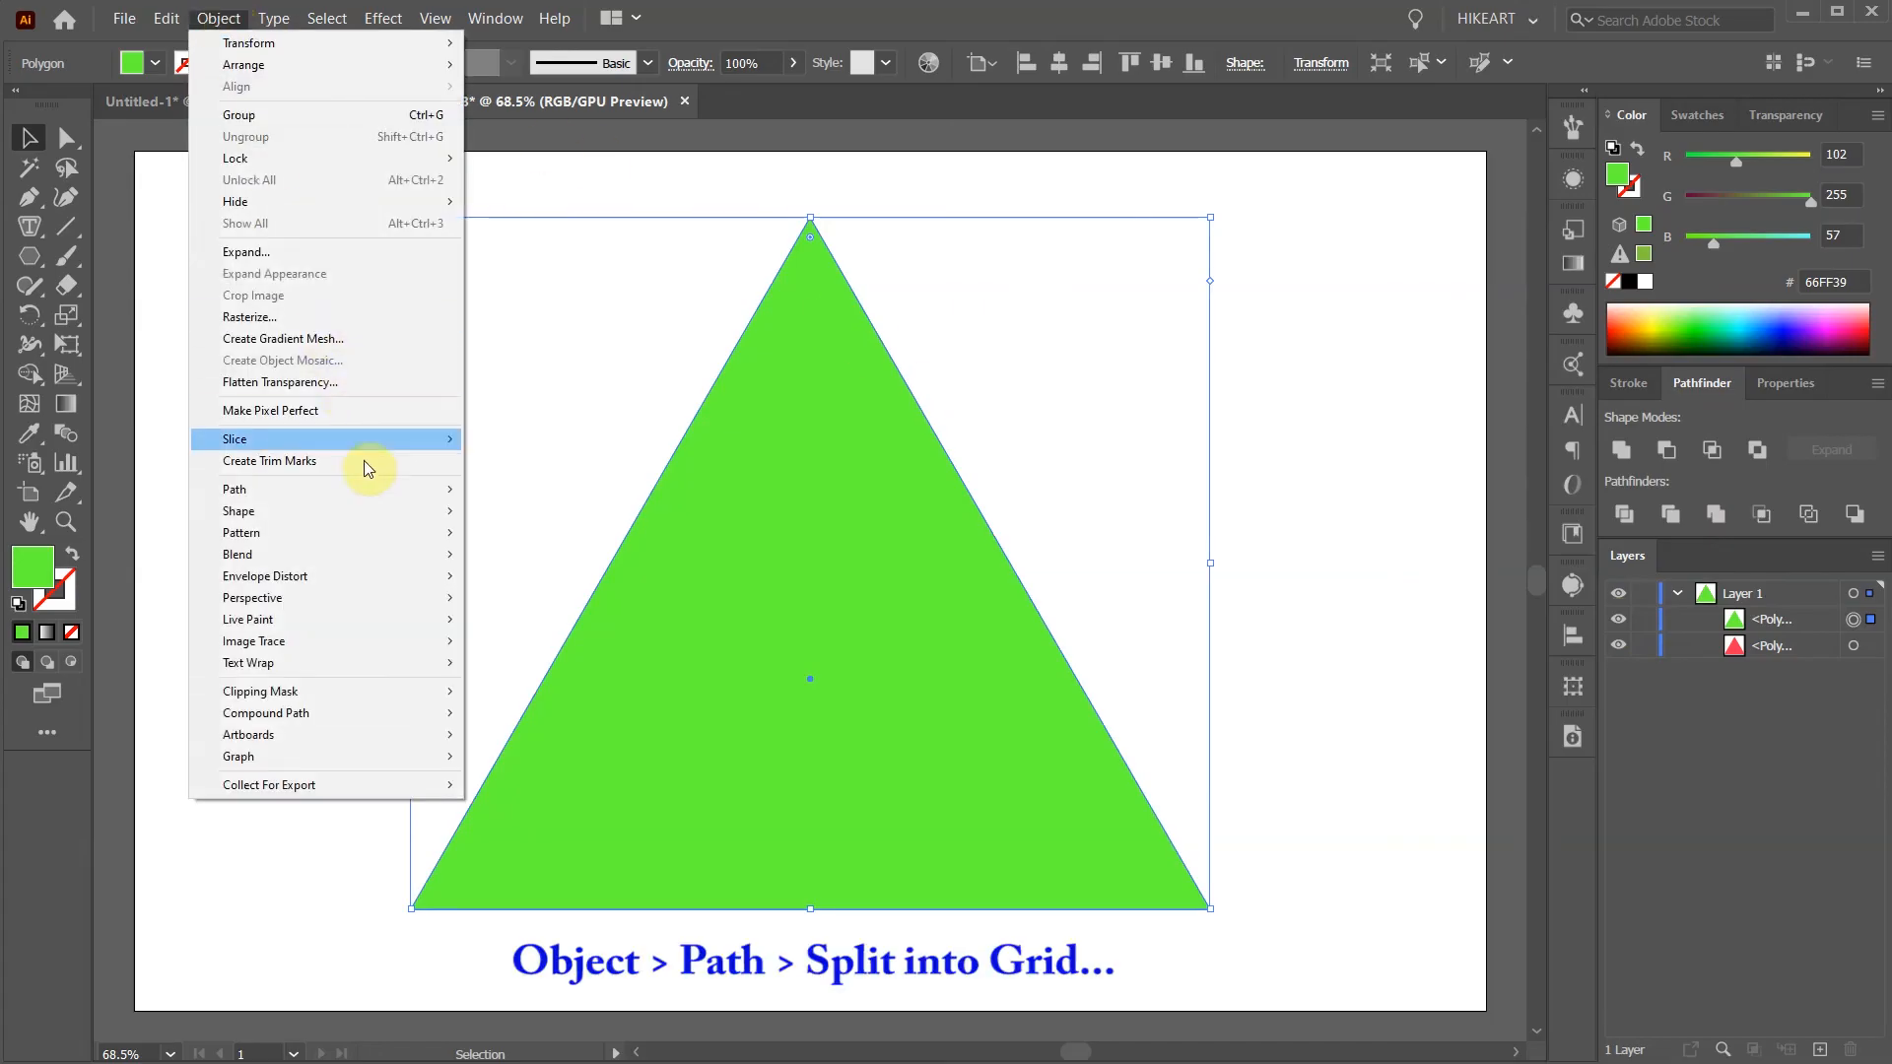
mouse_move(375, 491)
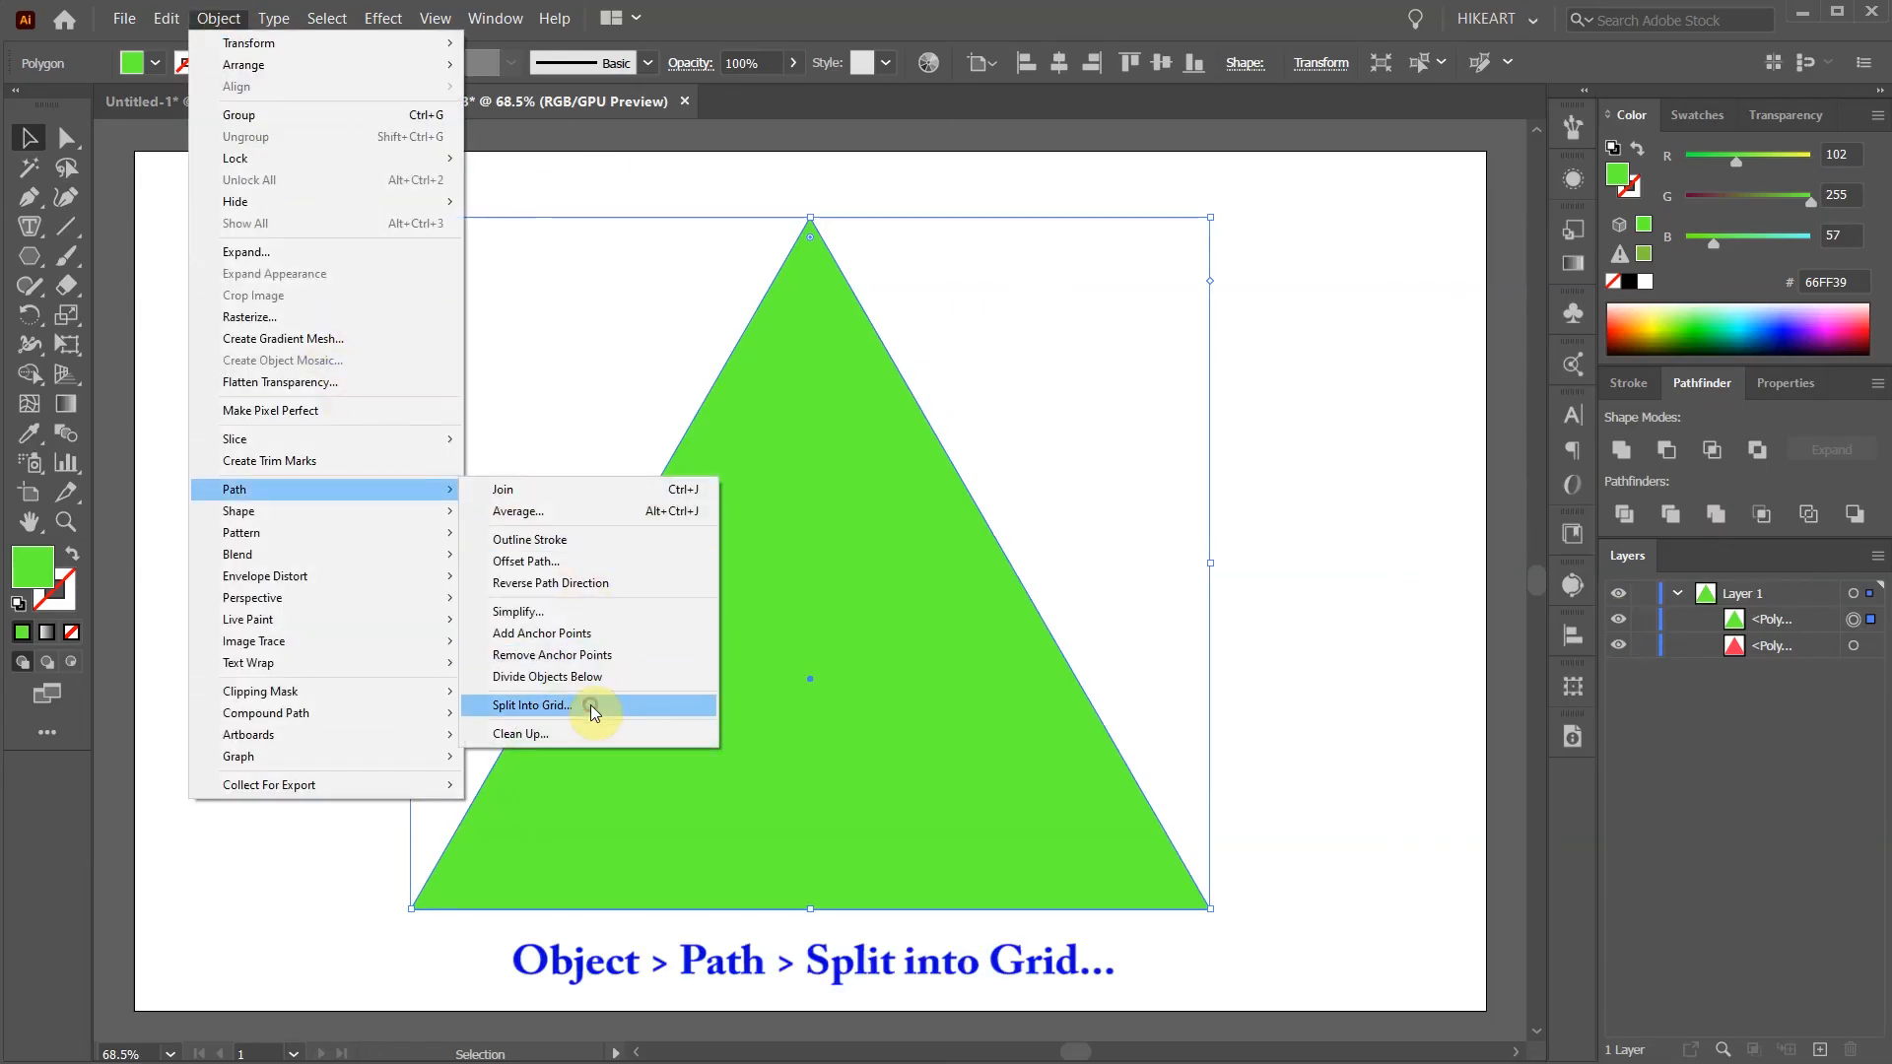
click(589, 706)
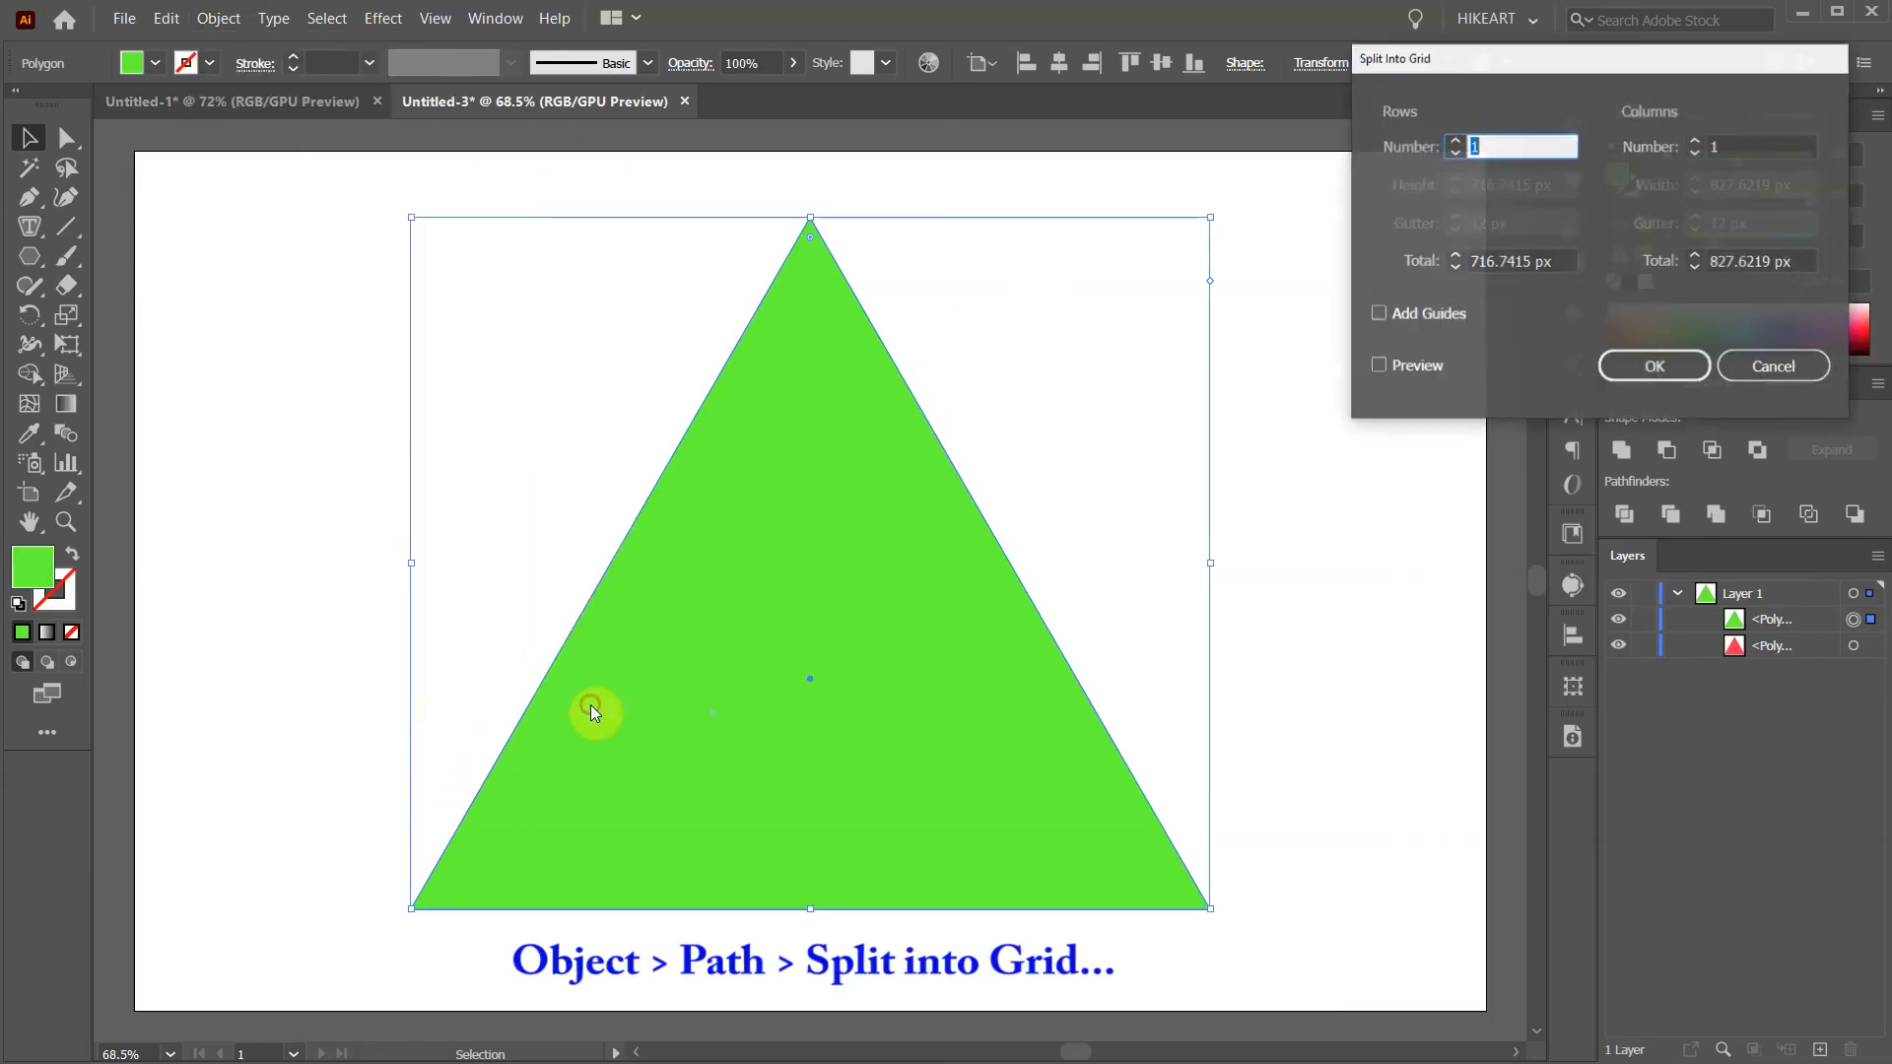
click(1379, 367)
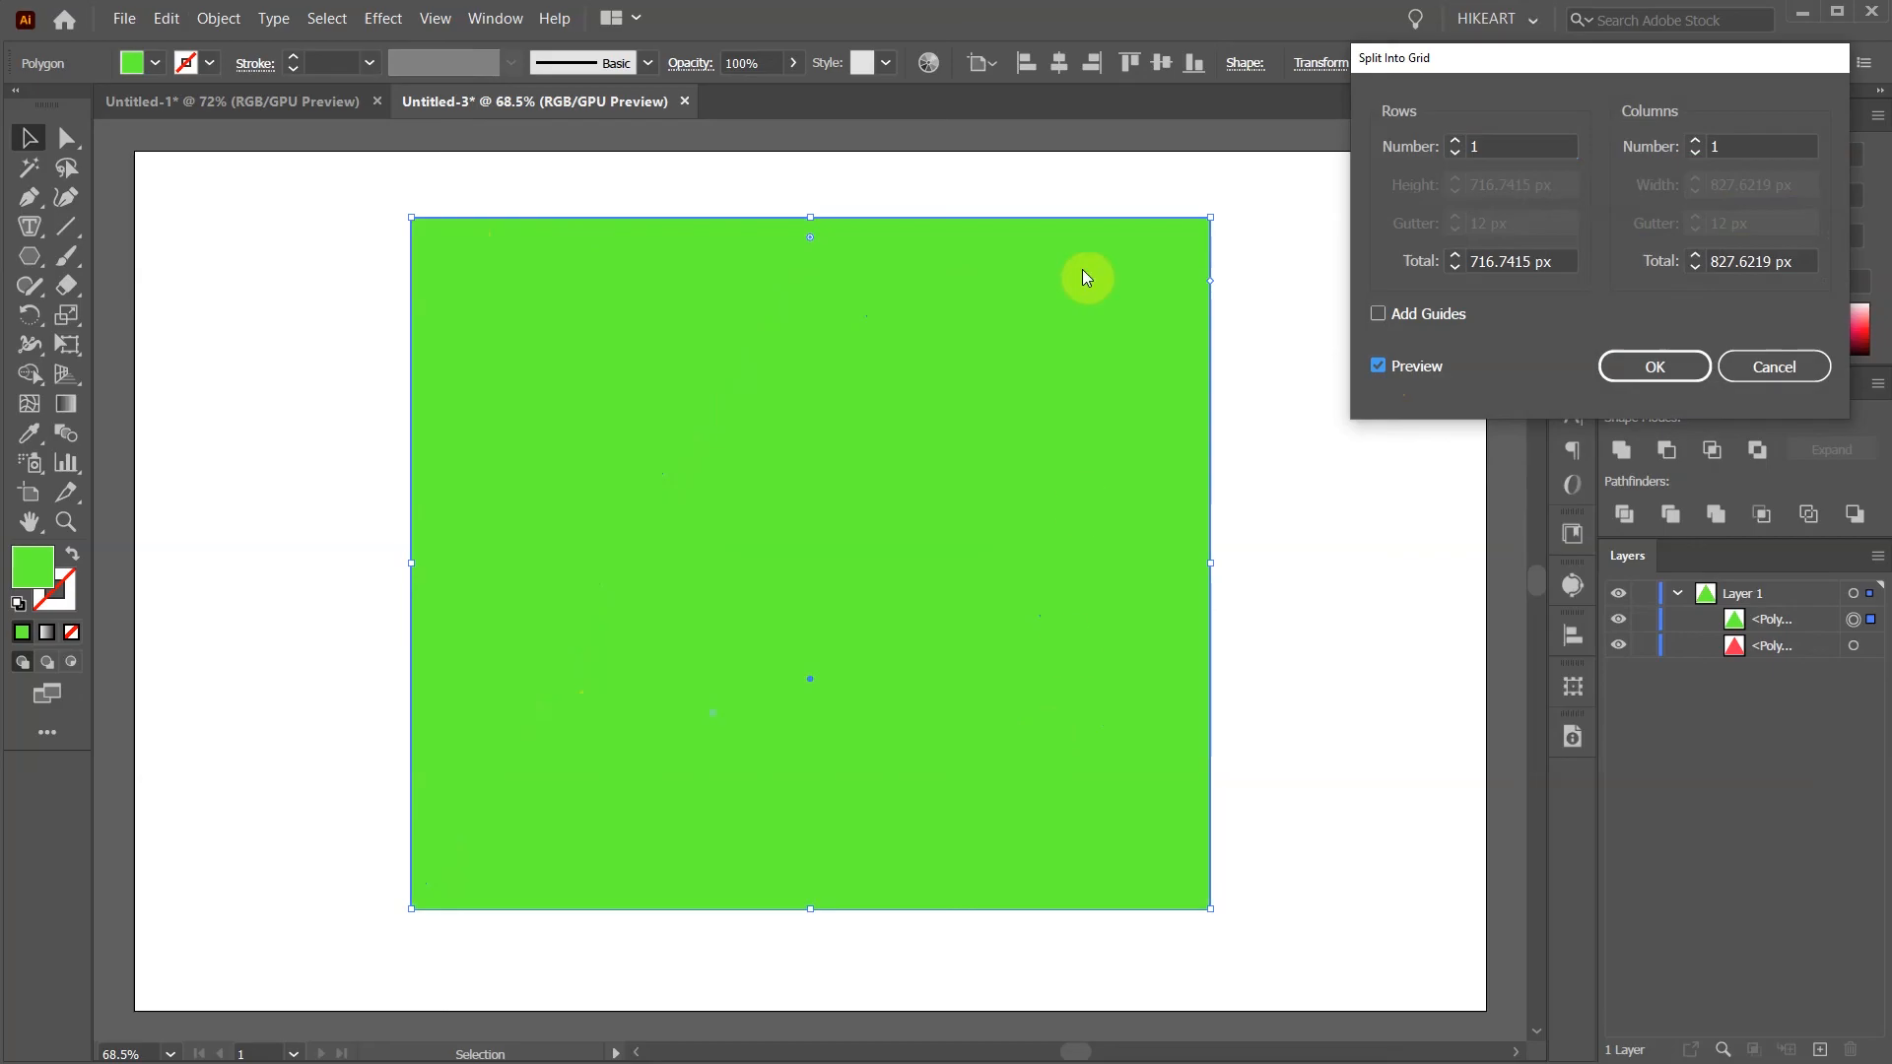
click(1455, 141)
click(1456, 142)
click(1455, 142)
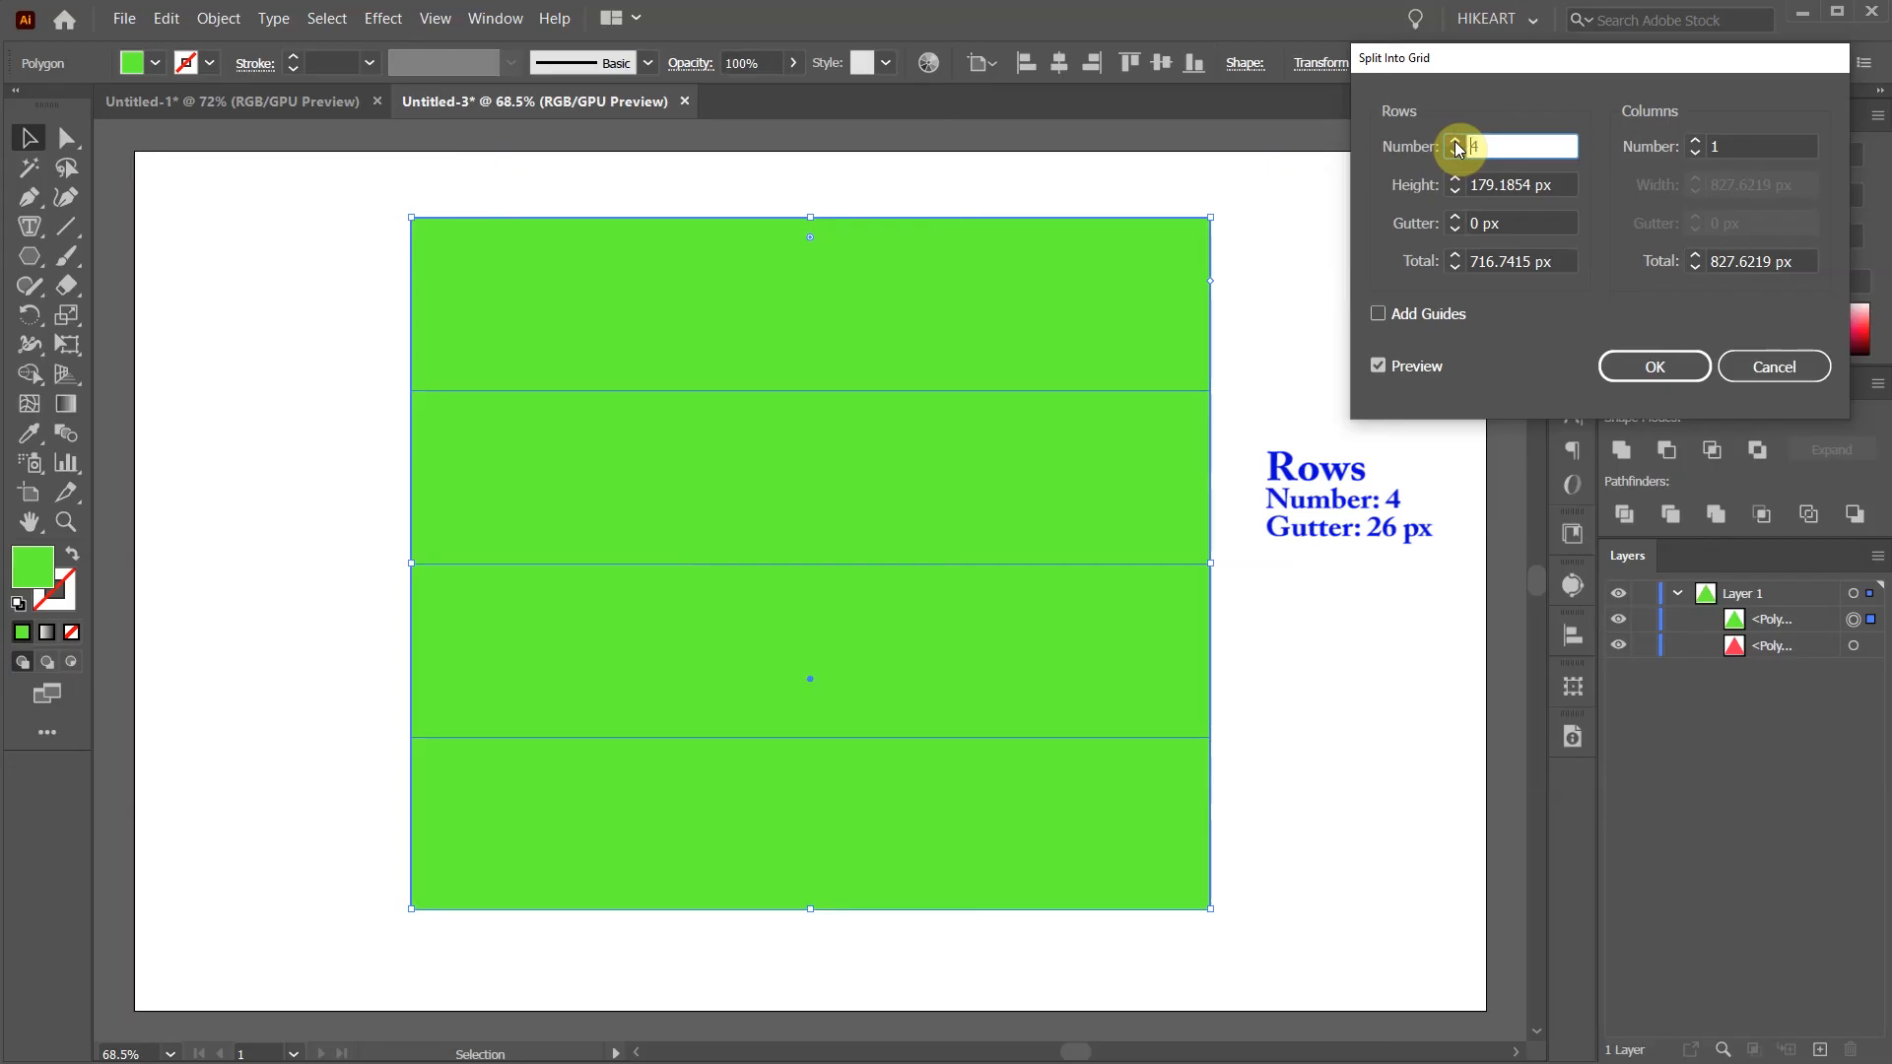
click(1456, 219)
click(1456, 219)
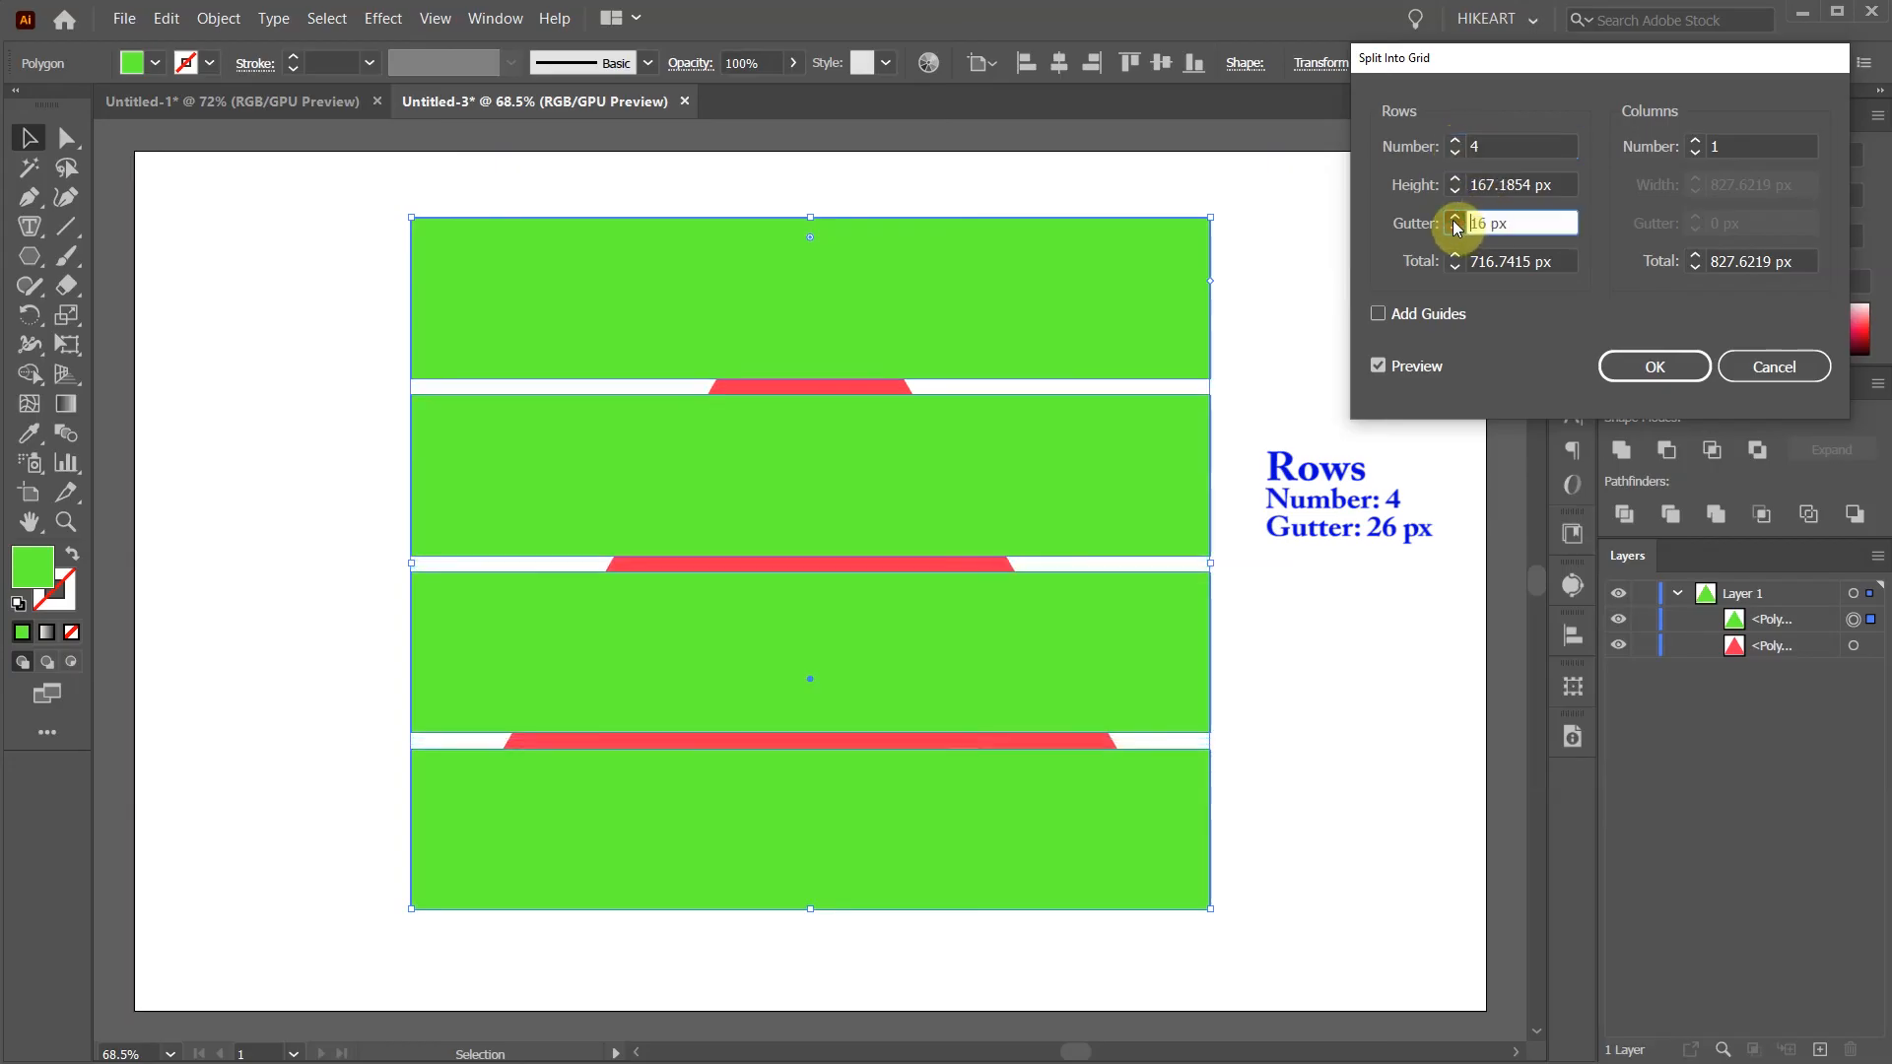
click(1654, 365)
Select the four green strips together with the red triangle and apply Pathfinder Divide.
click(1618, 723)
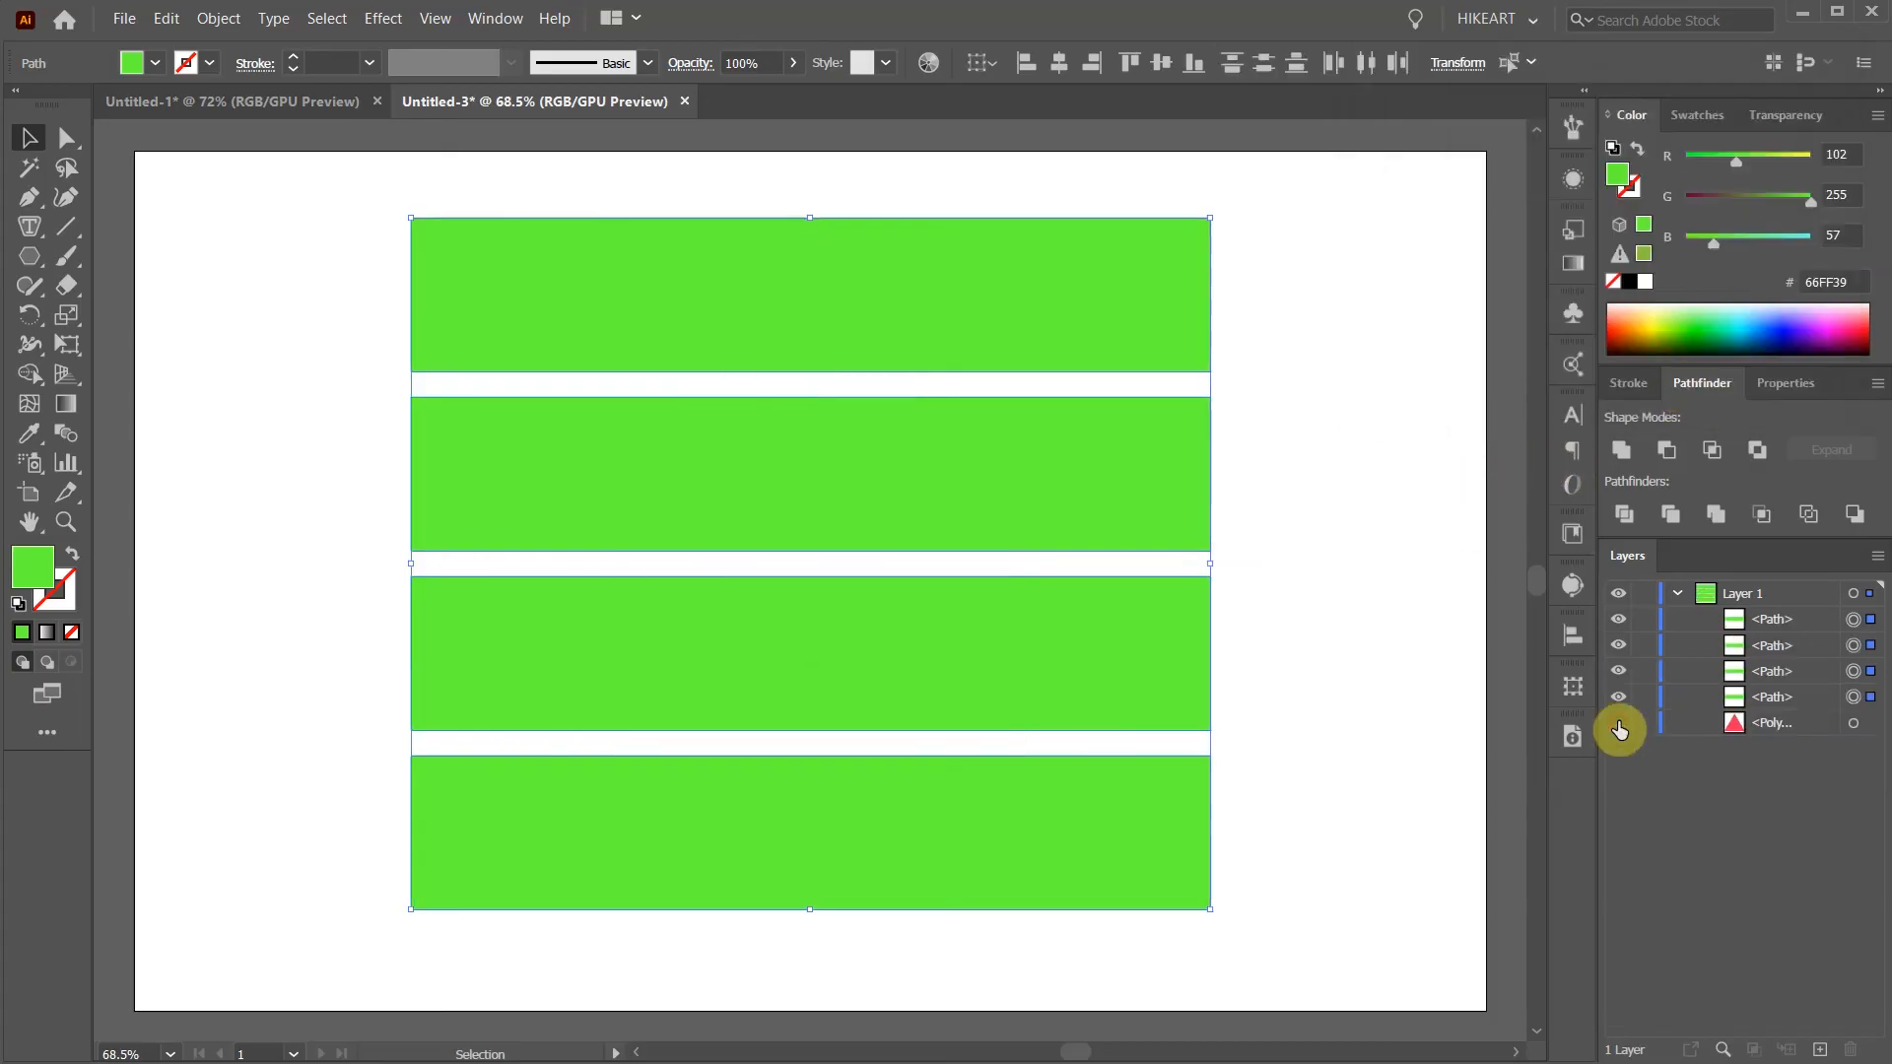
click(1619, 726)
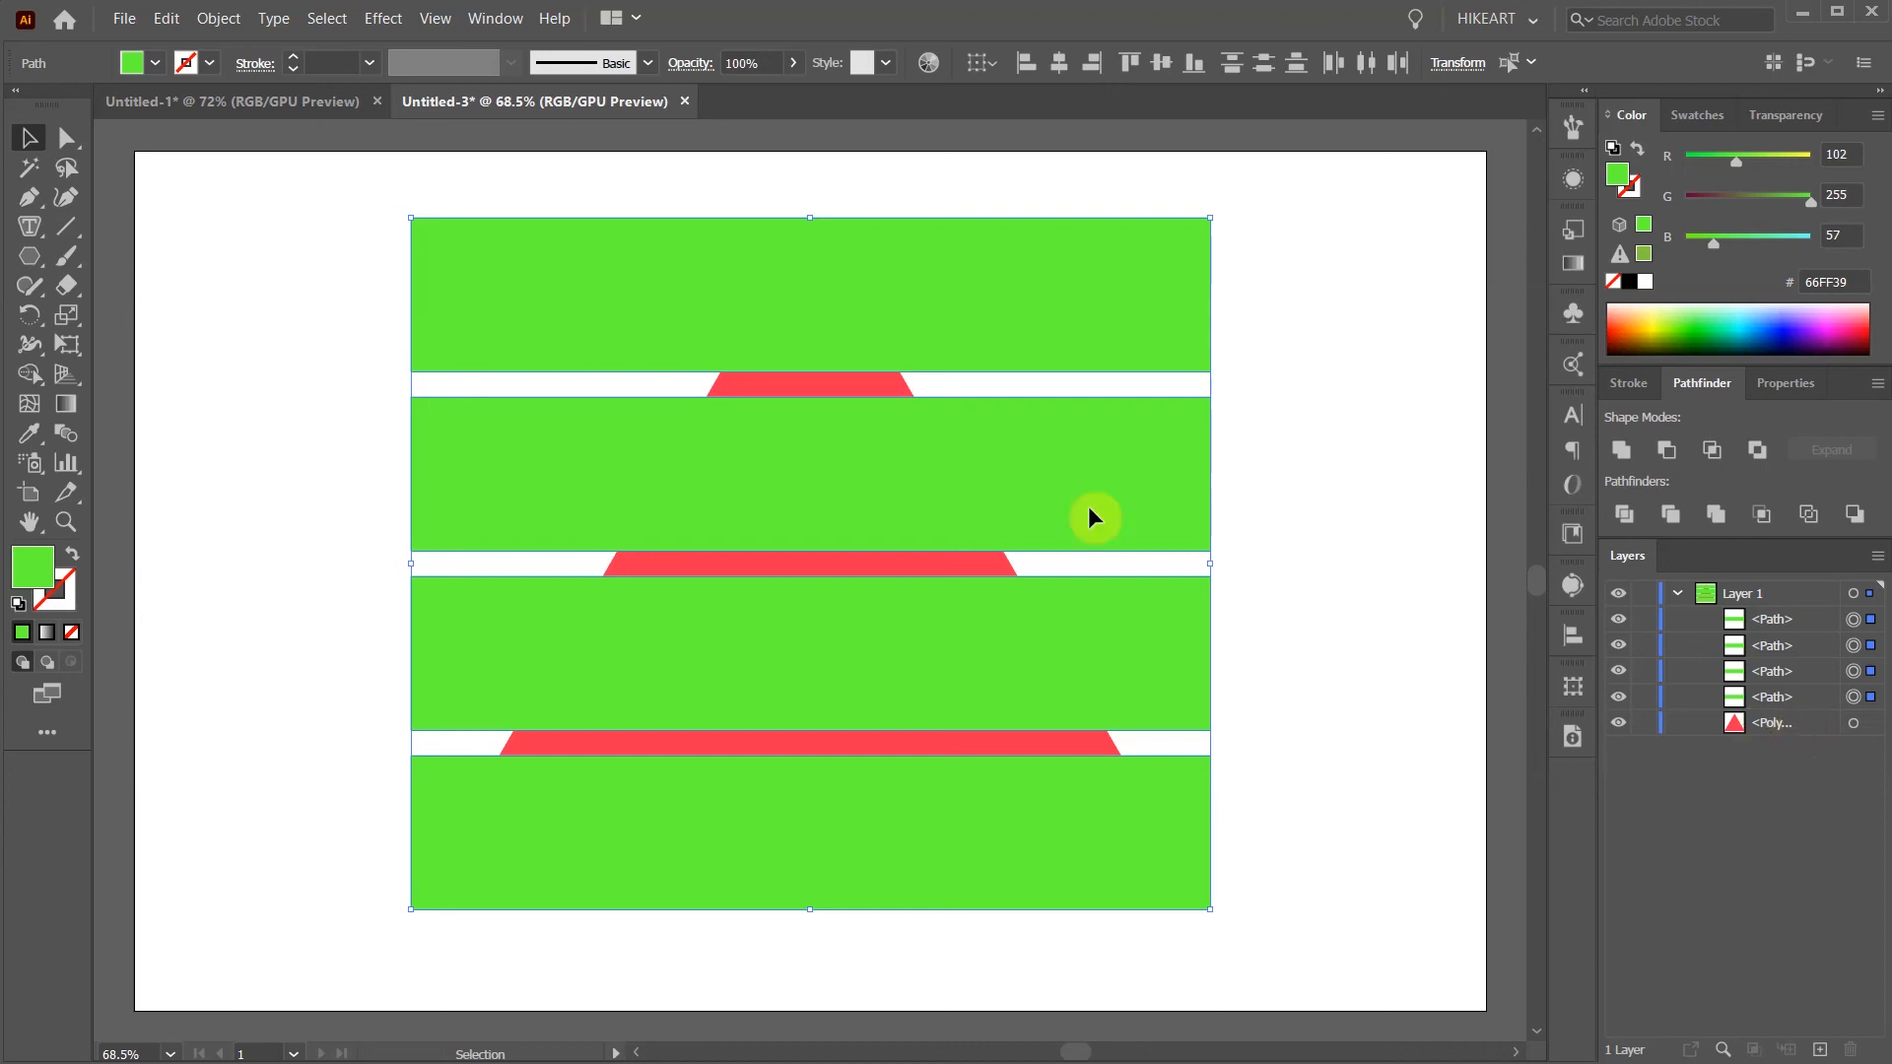
drag(316, 169, 1298, 949)
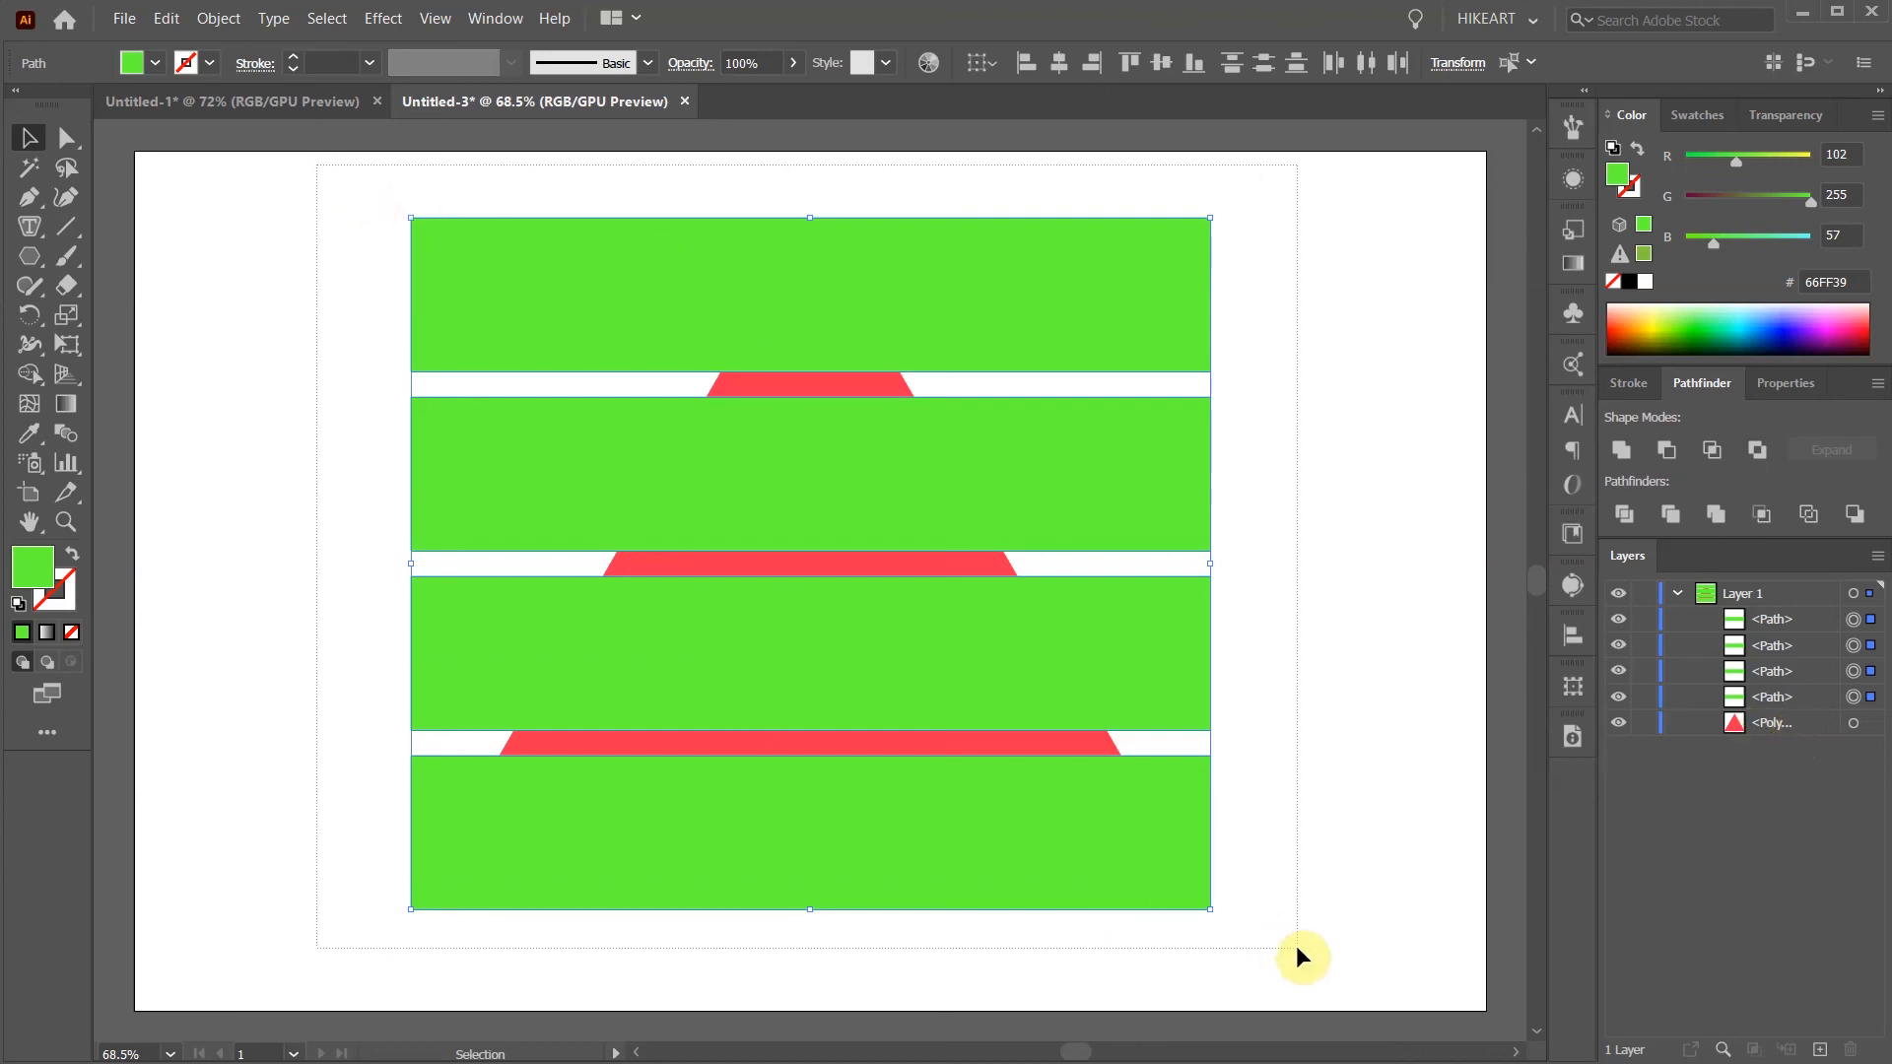
click(1624, 514)
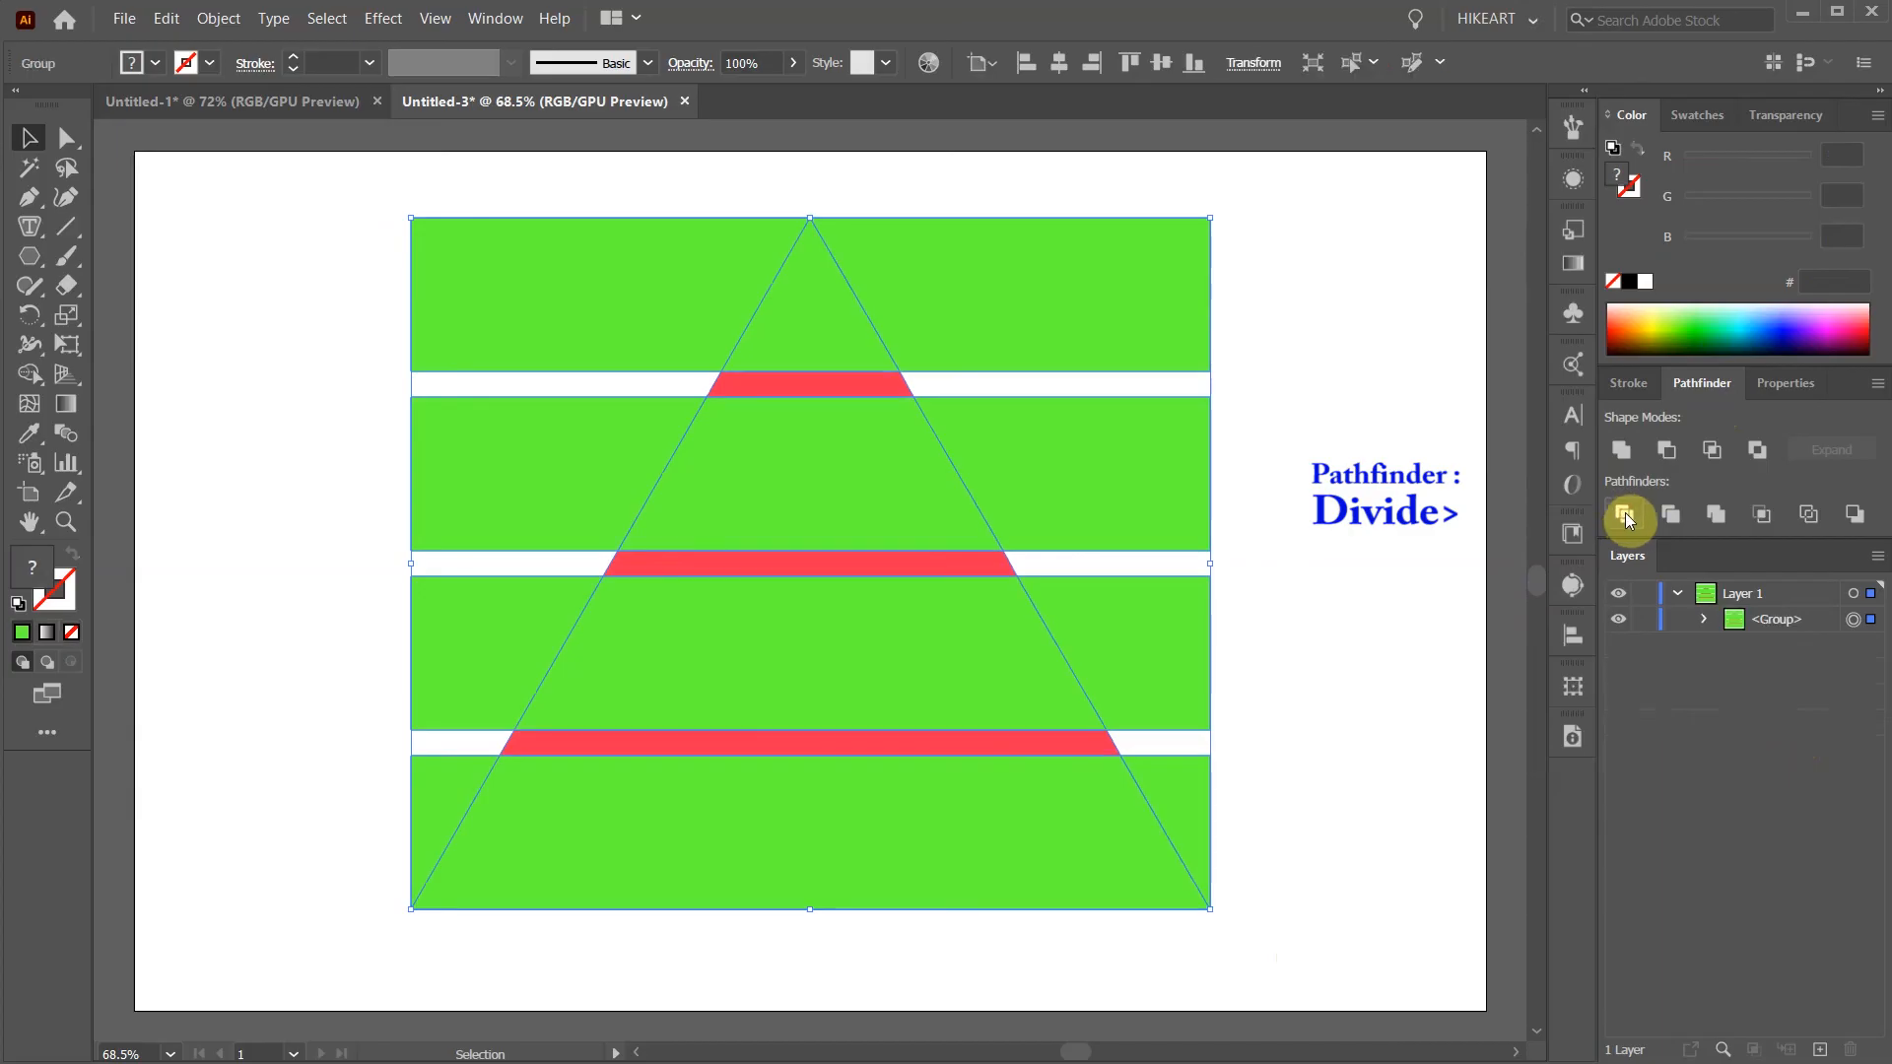
Ungroup the divided strips and triangle pieces and deselect them.
click(1702, 619)
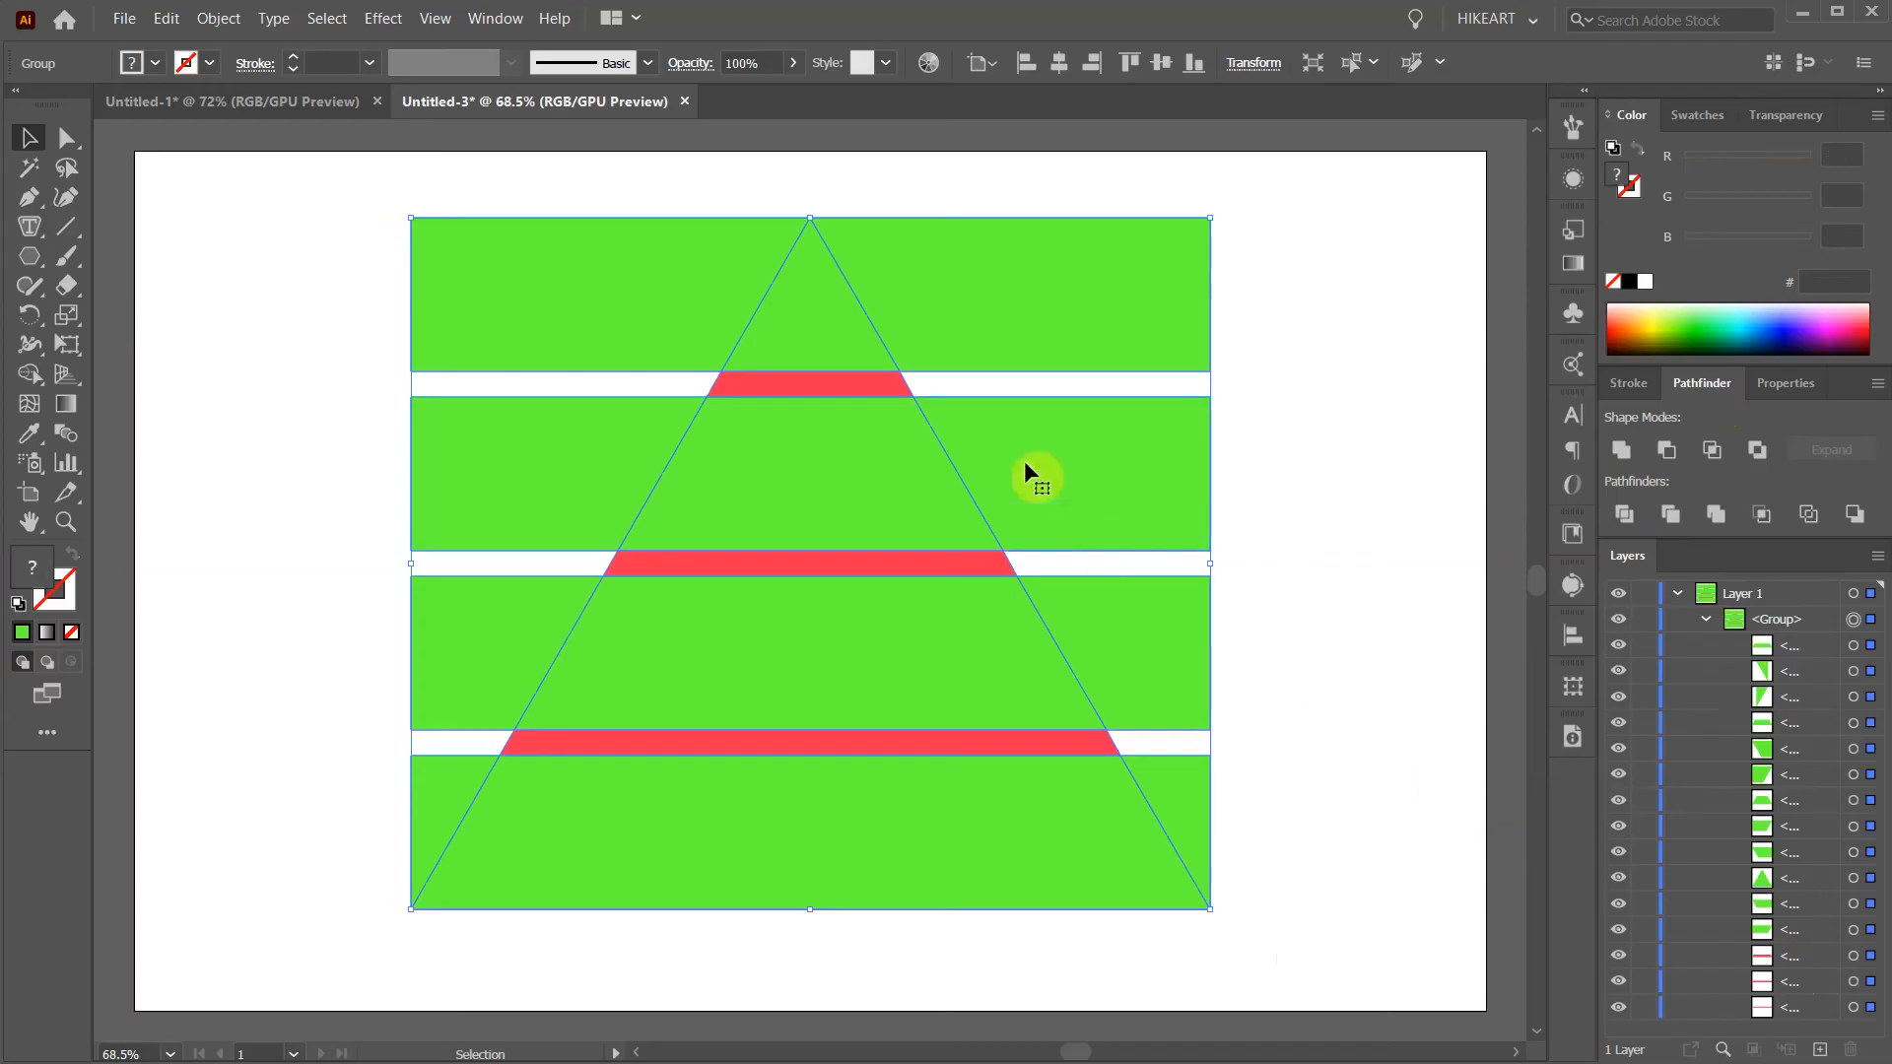
right_click(923, 300)
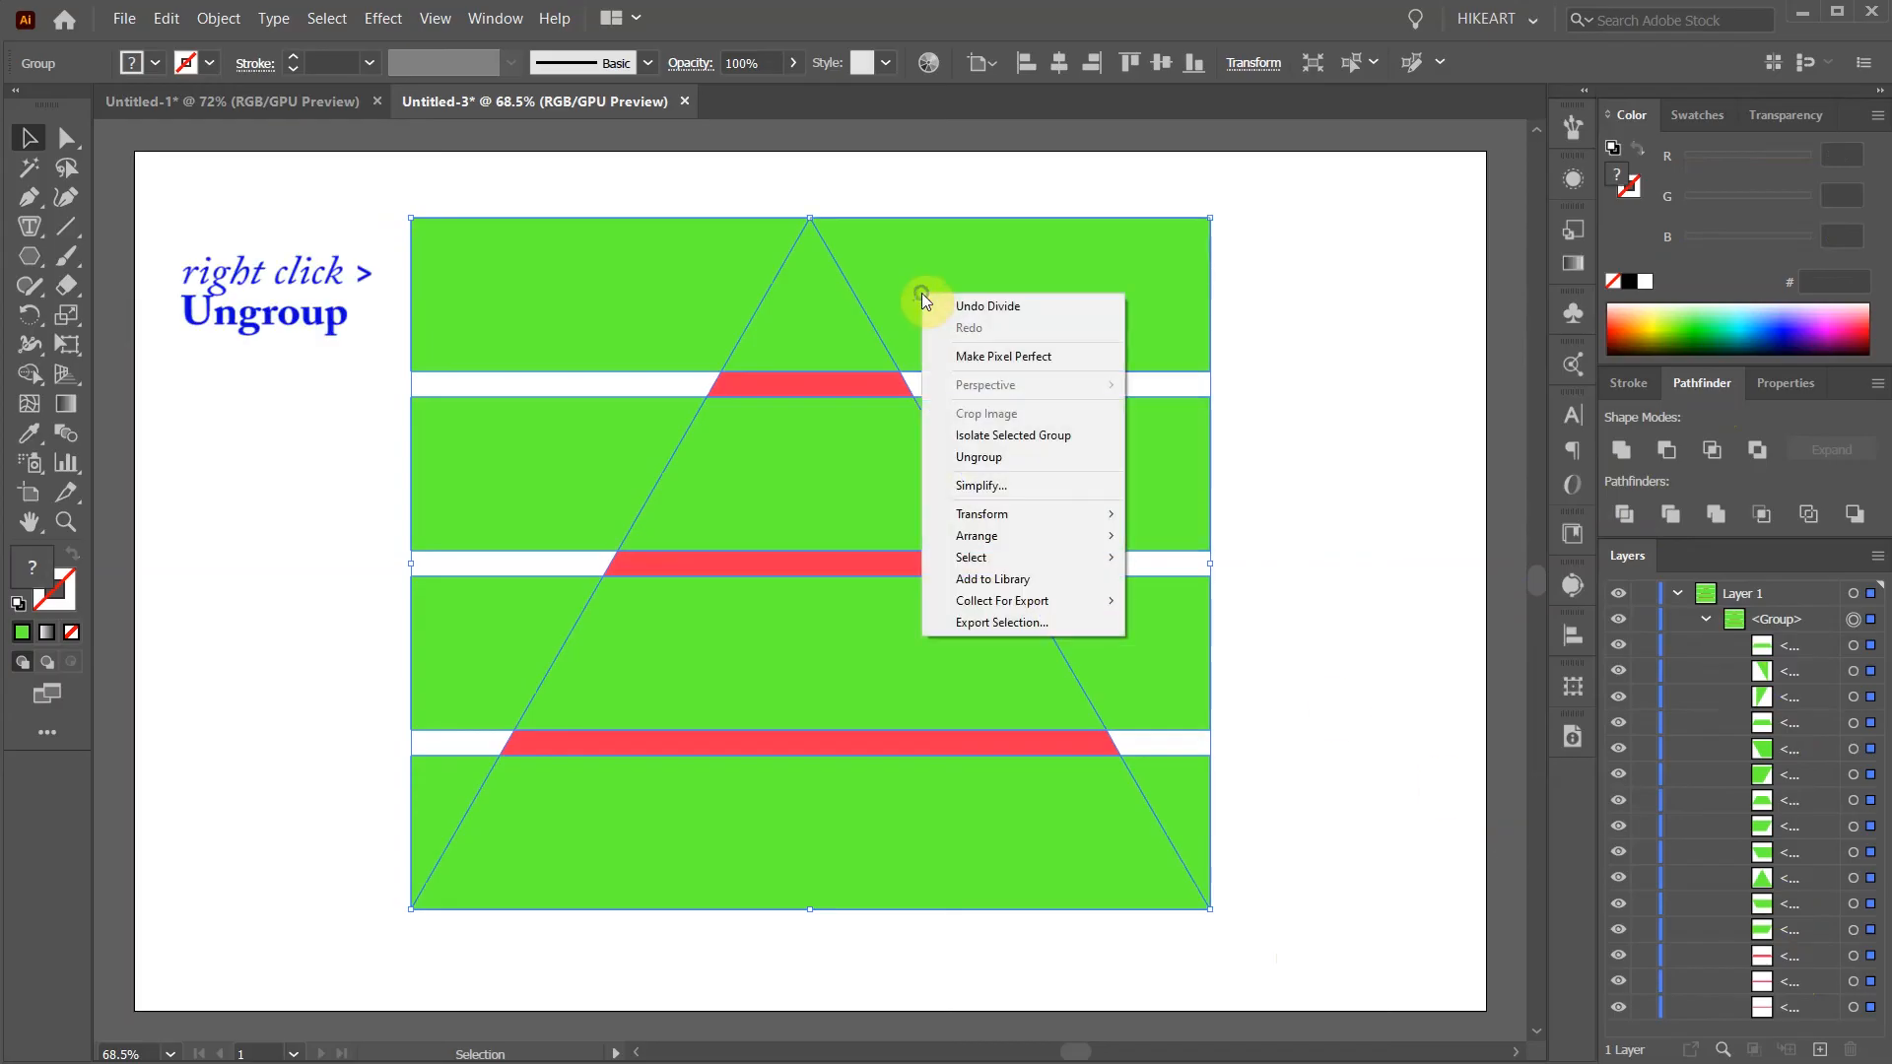
click(997, 459)
click(1274, 323)
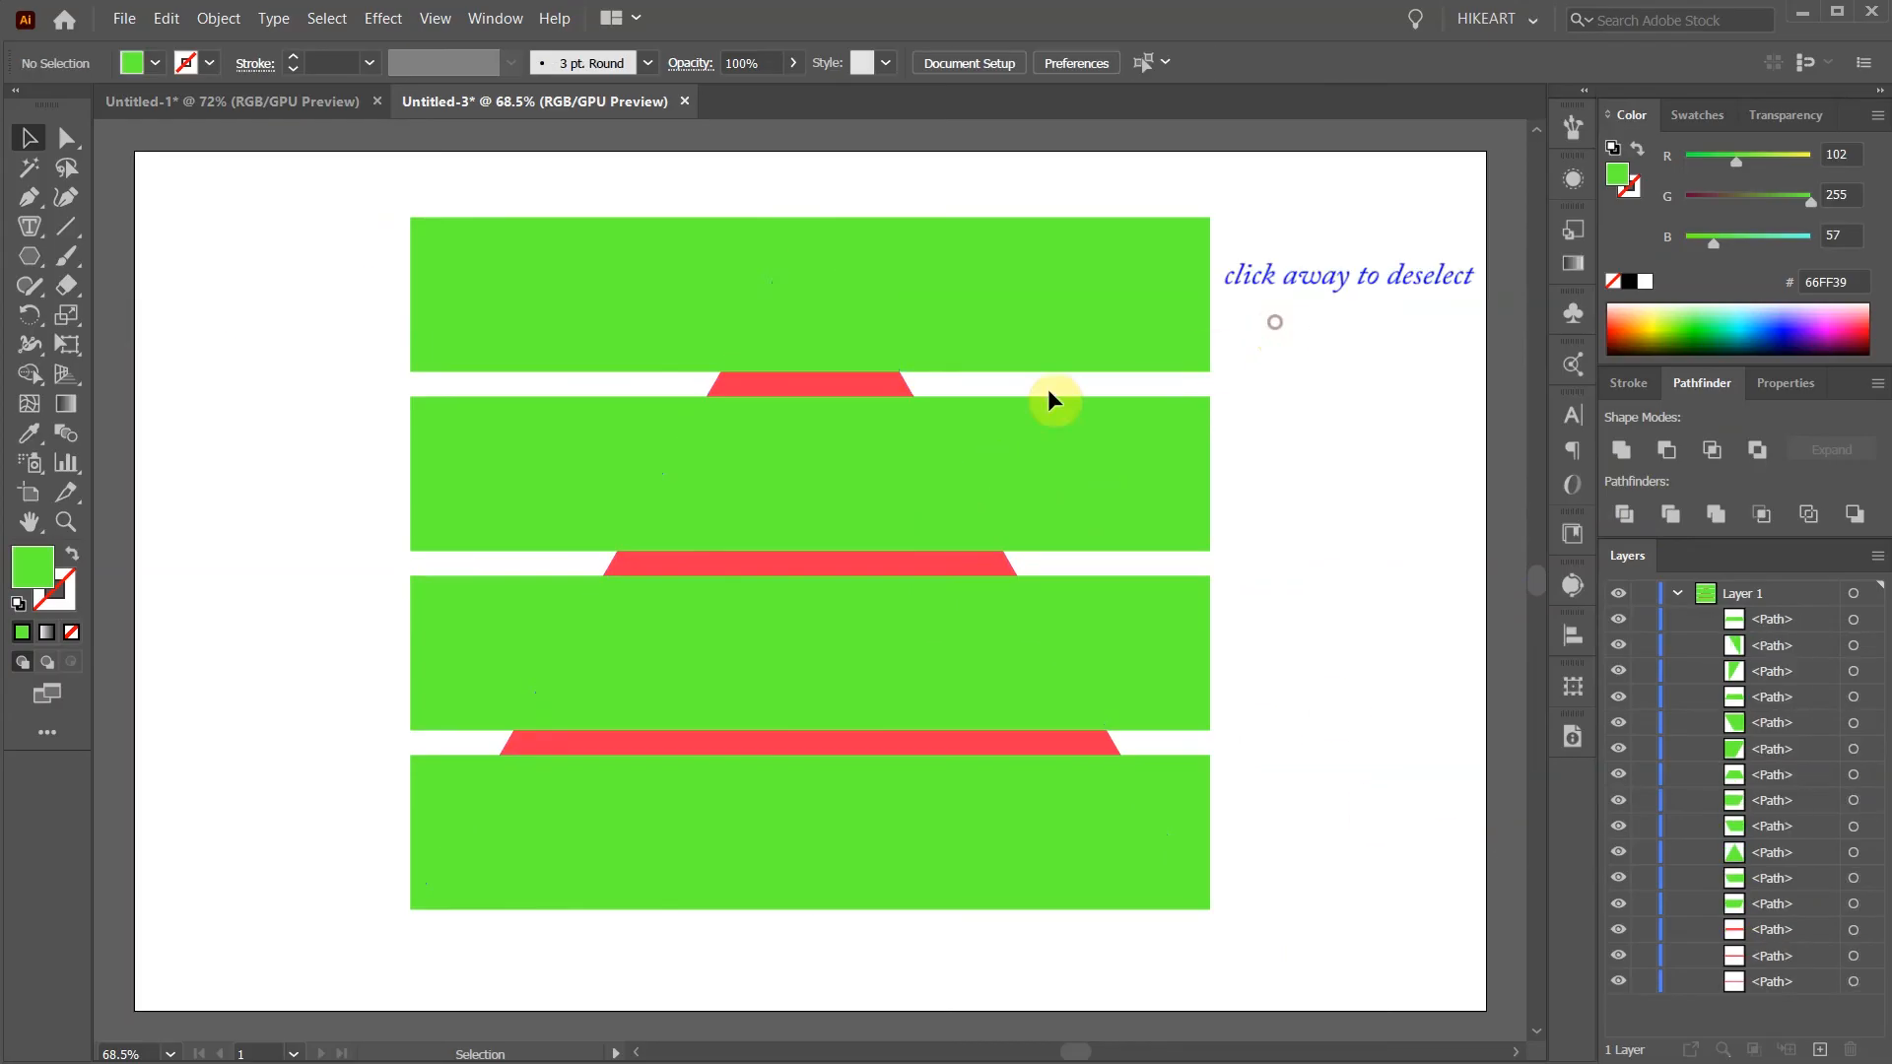
Select the four green strip pieces inside the triangle outline and fill them with dark green 037300.
click(788, 307)
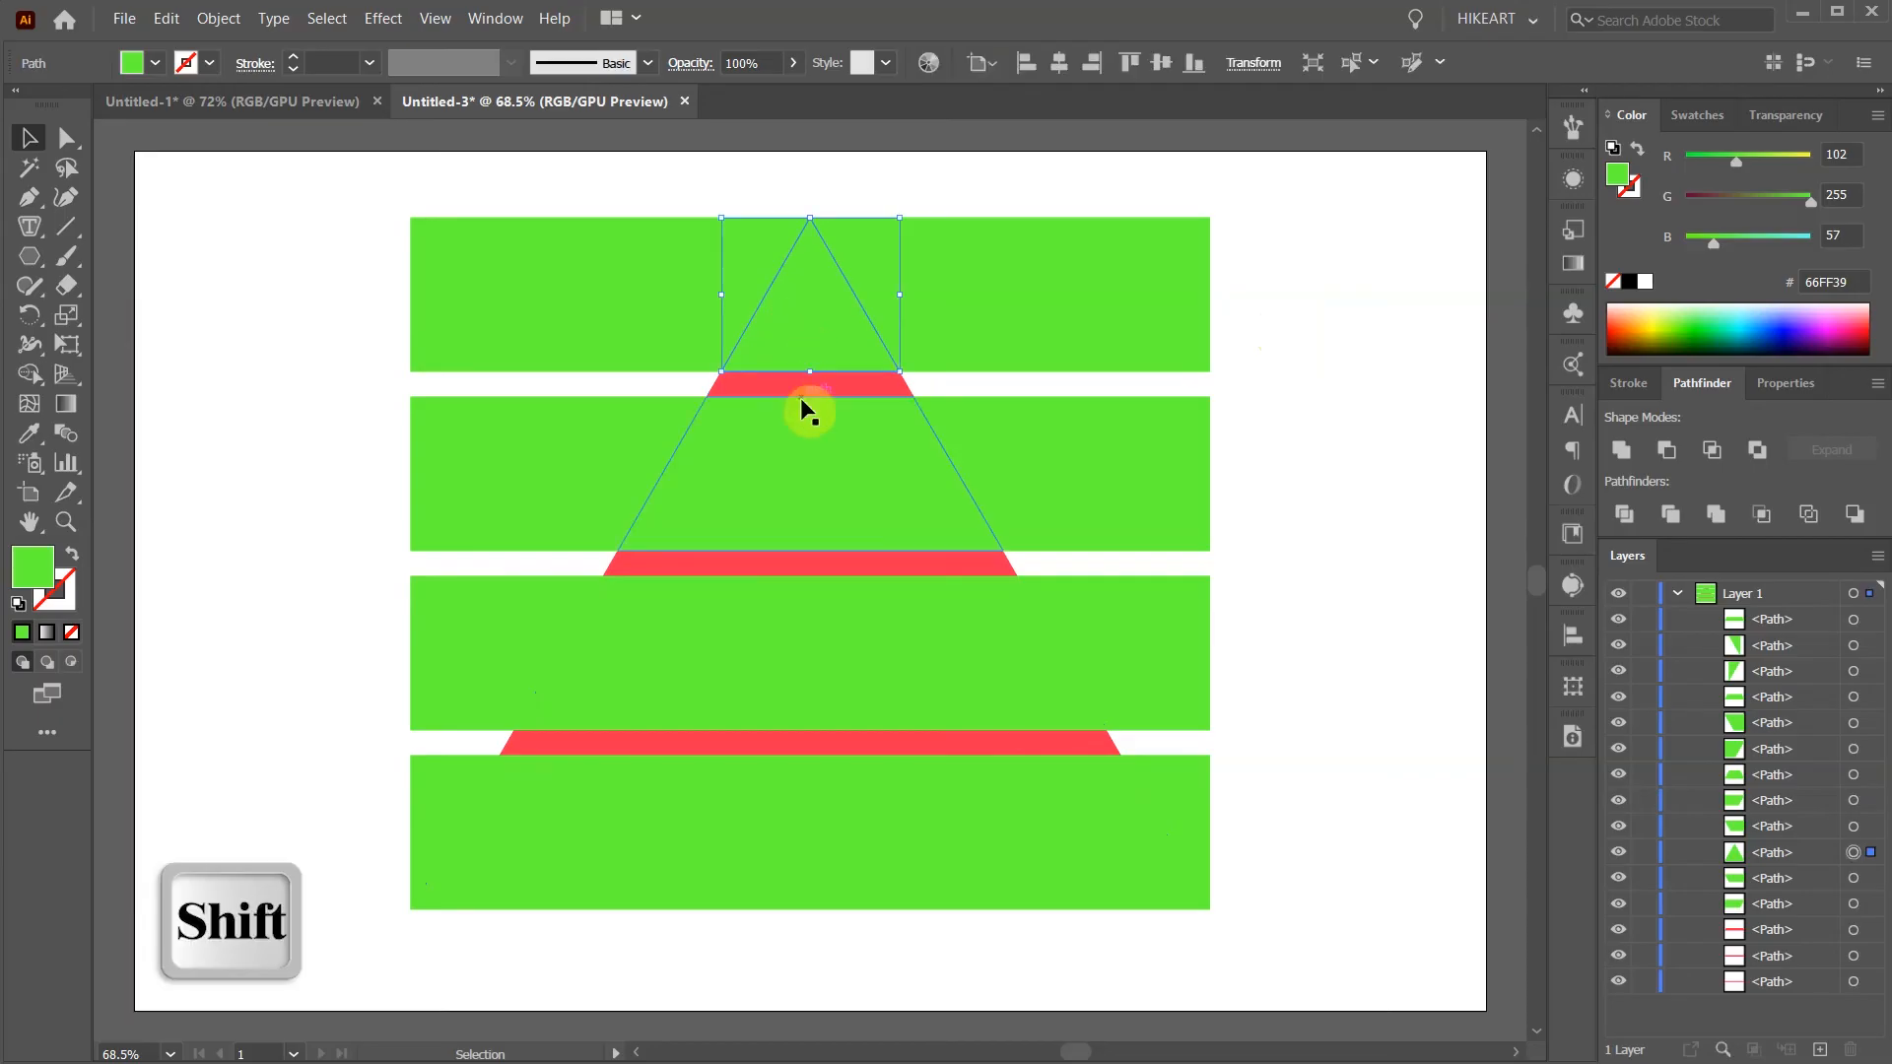
shift+click(810, 484)
shift+click(802, 824)
shift+click(1029, 734)
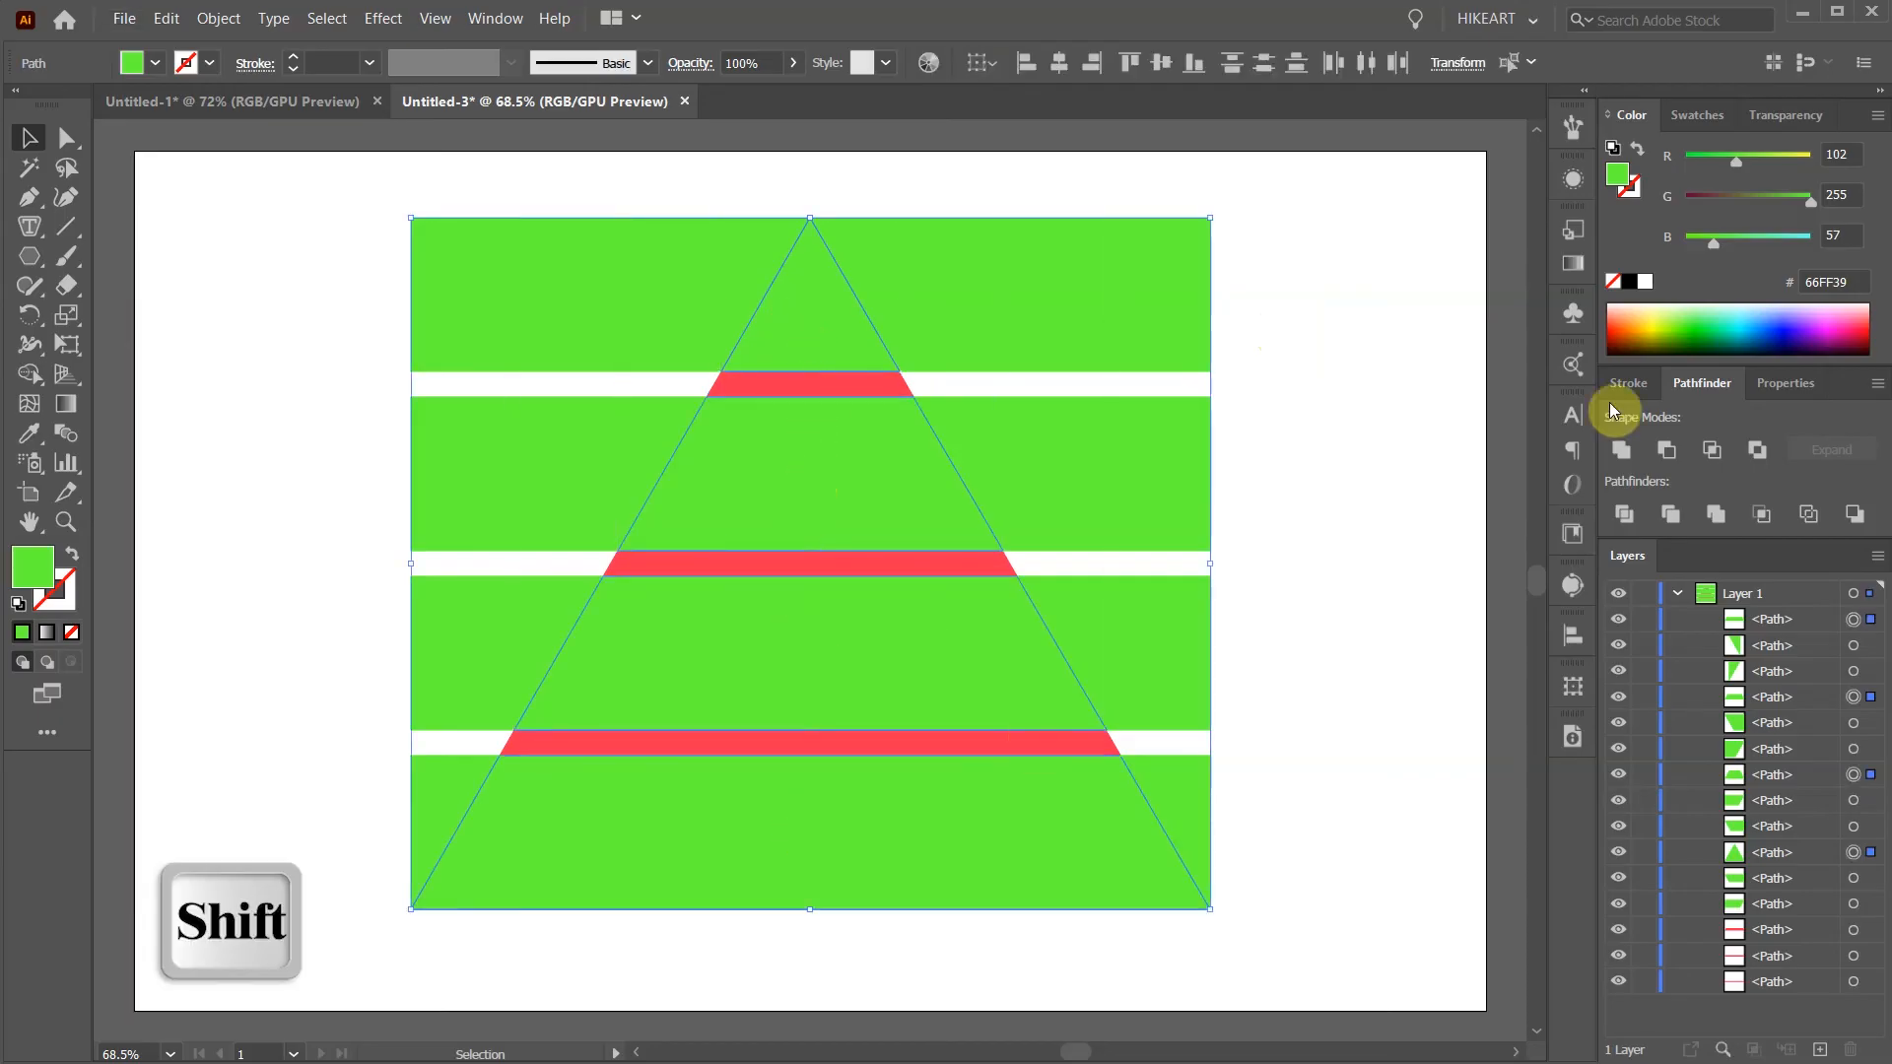
click(1700, 335)
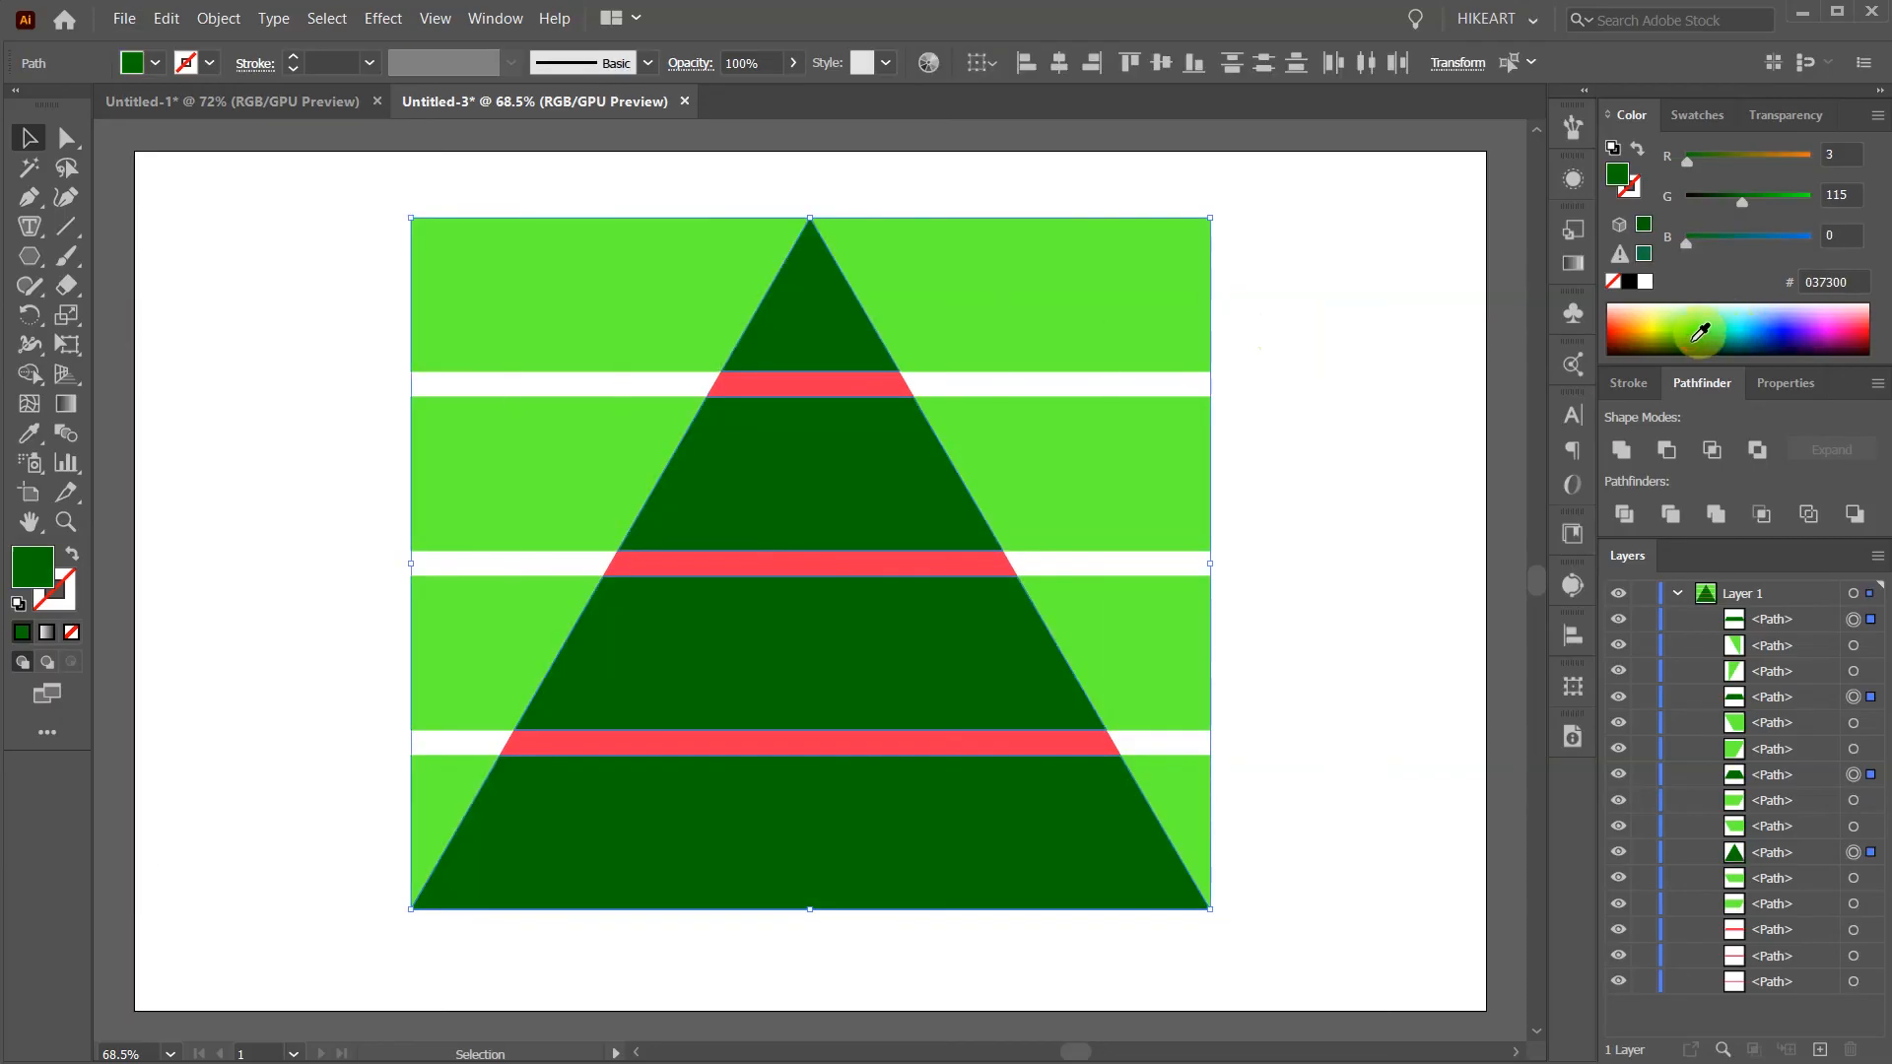
Group and lock the four dark green pieces, and delete all the remaining light green and red pieces.
key(ctrl+g)
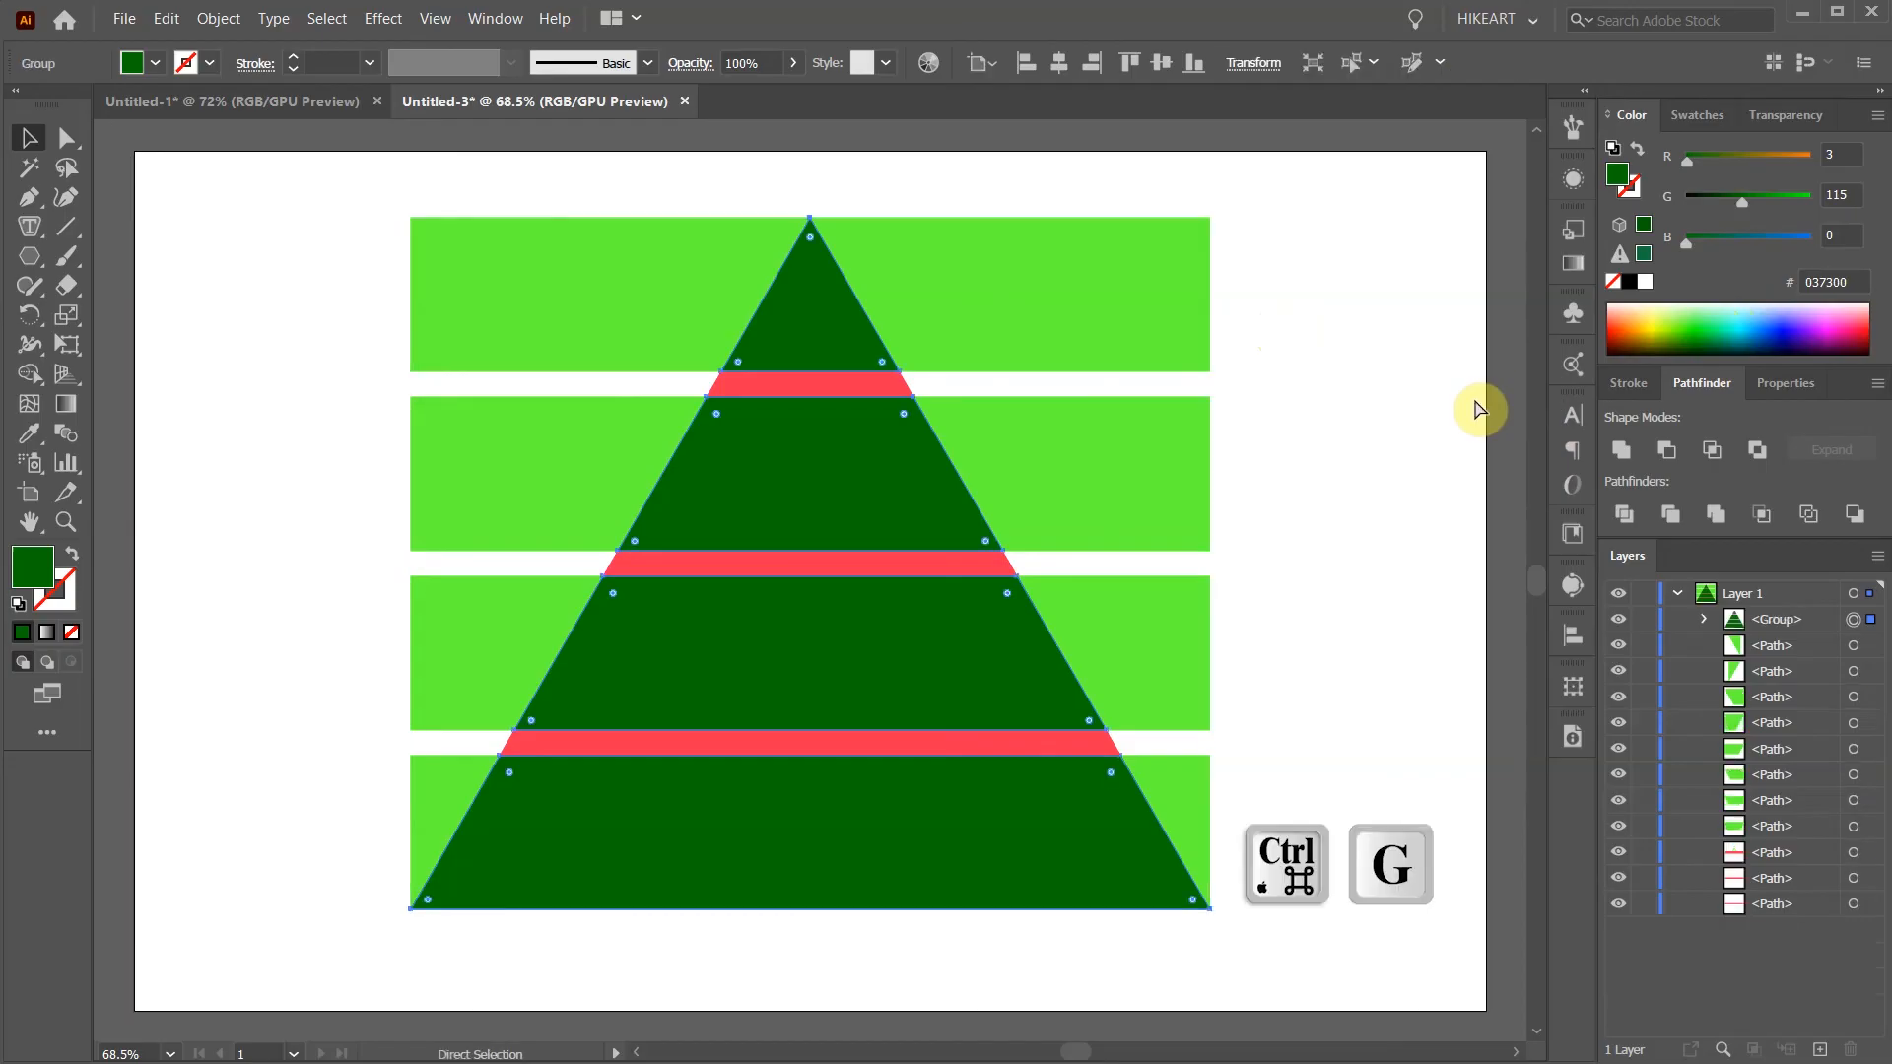
key(v)
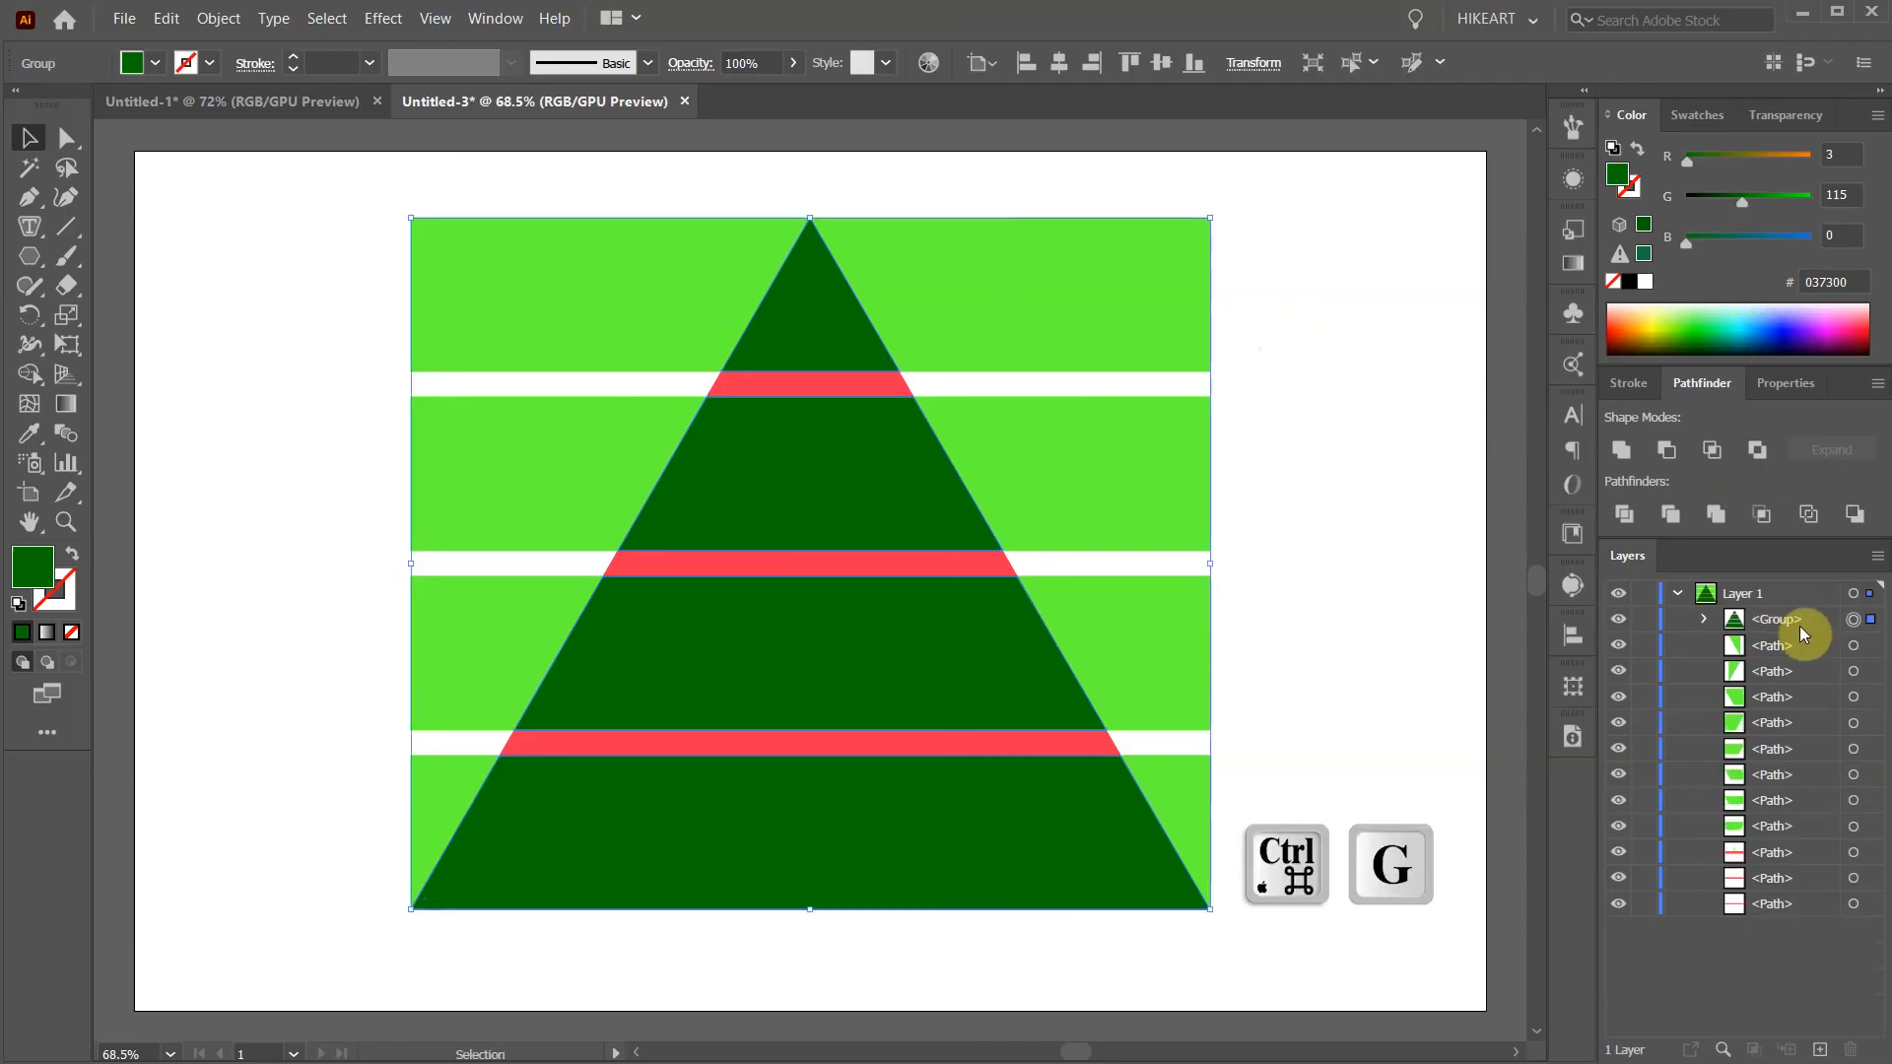
click(1643, 619)
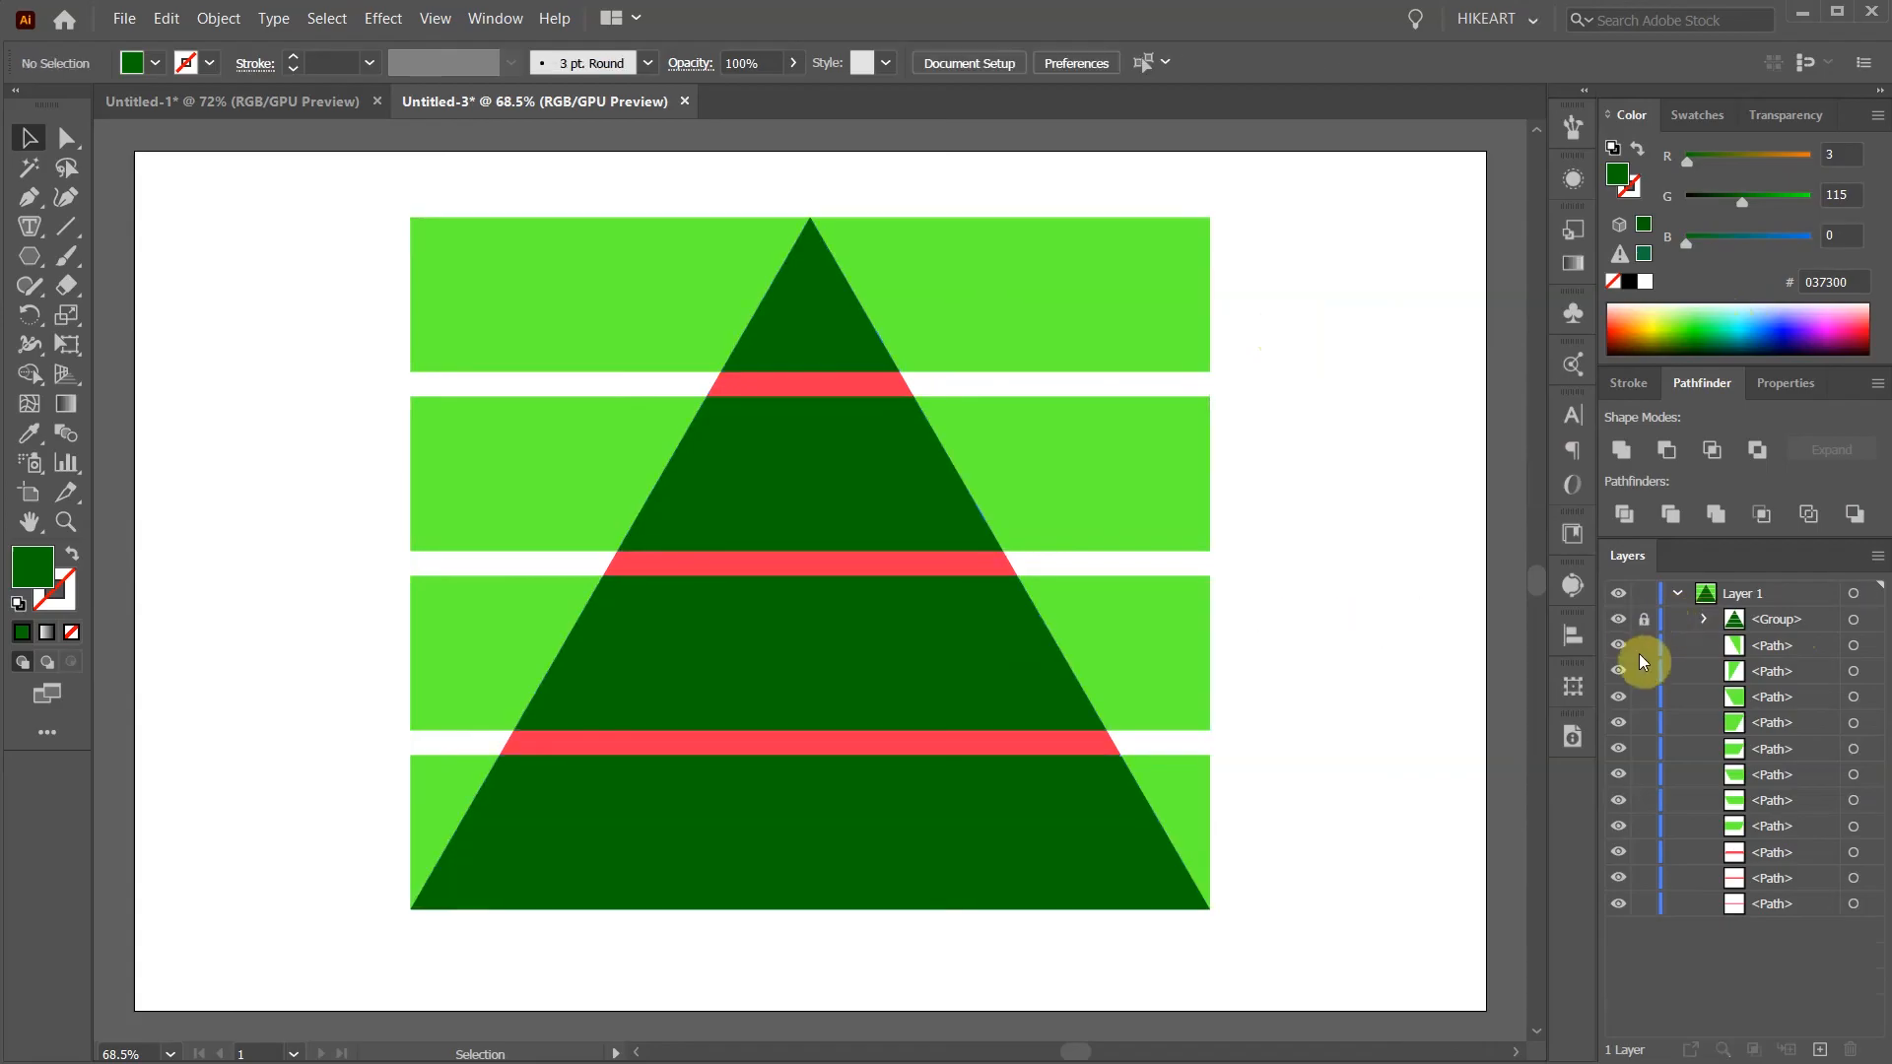
drag(364, 194, 1247, 918)
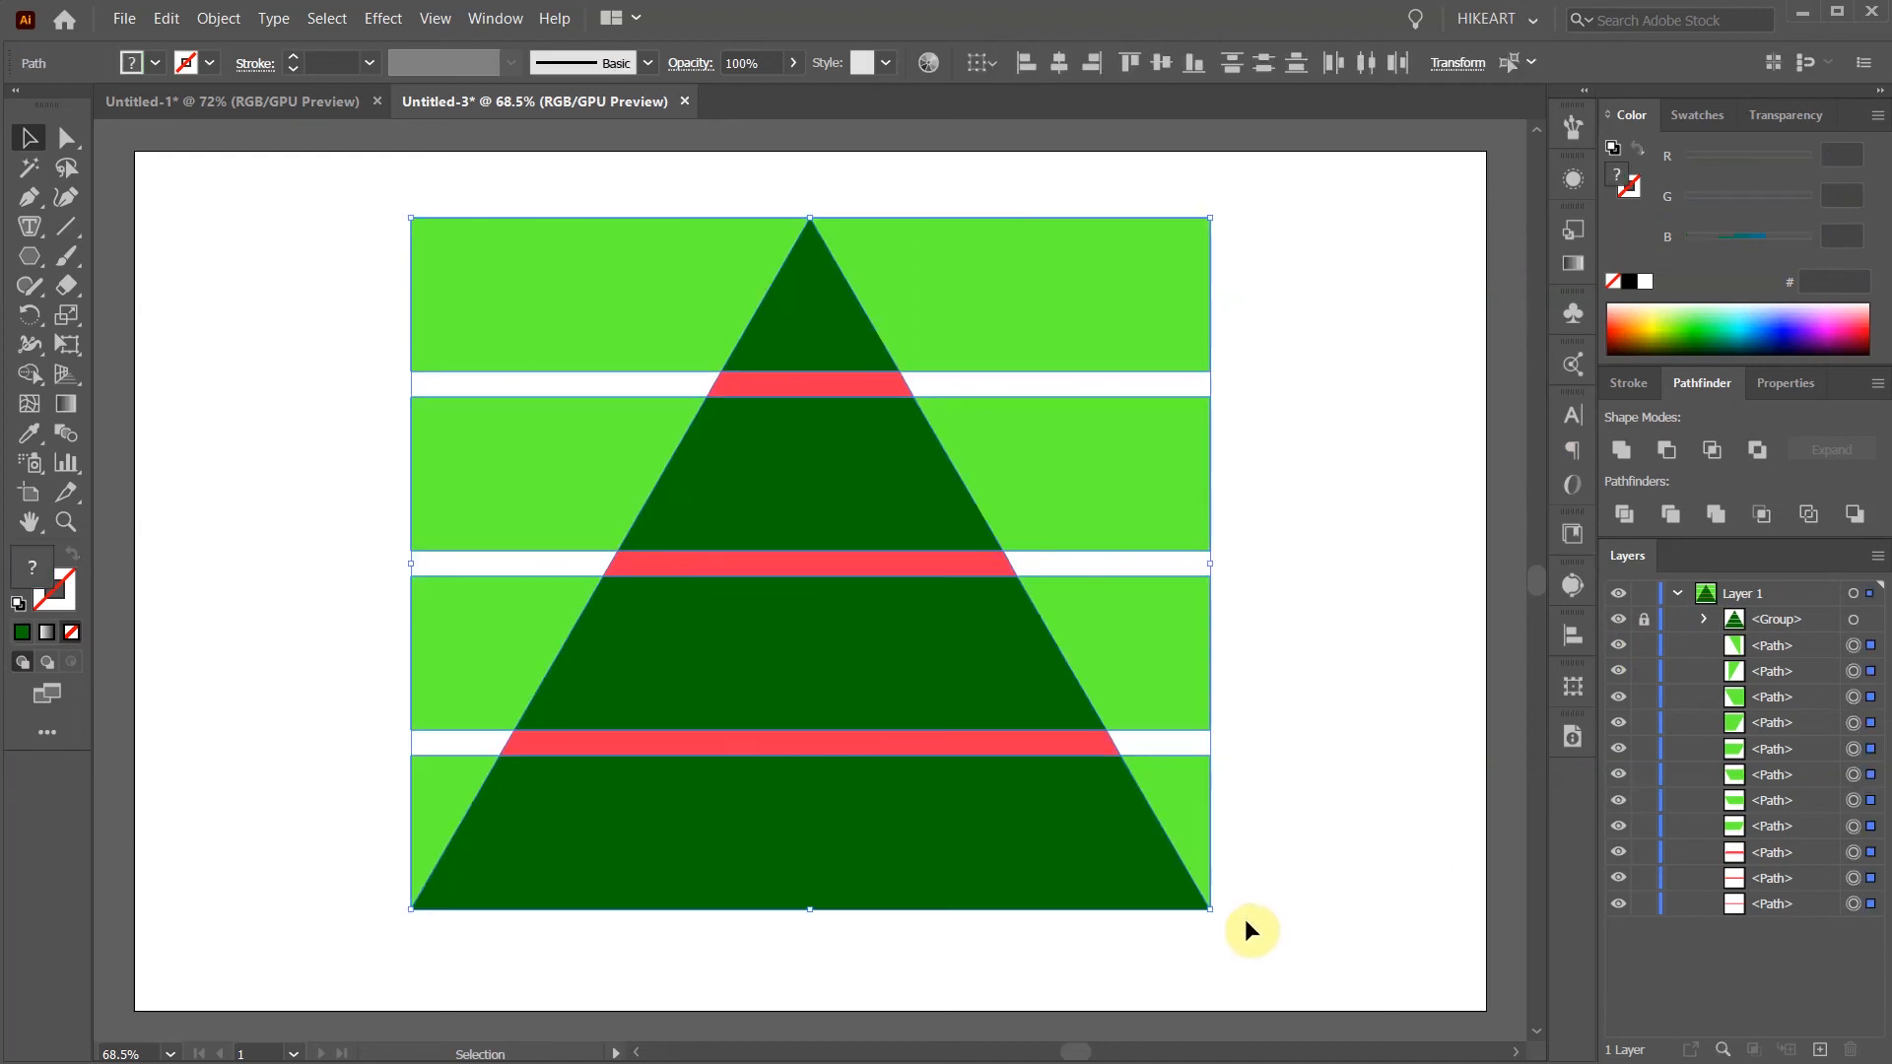
key(Delete)
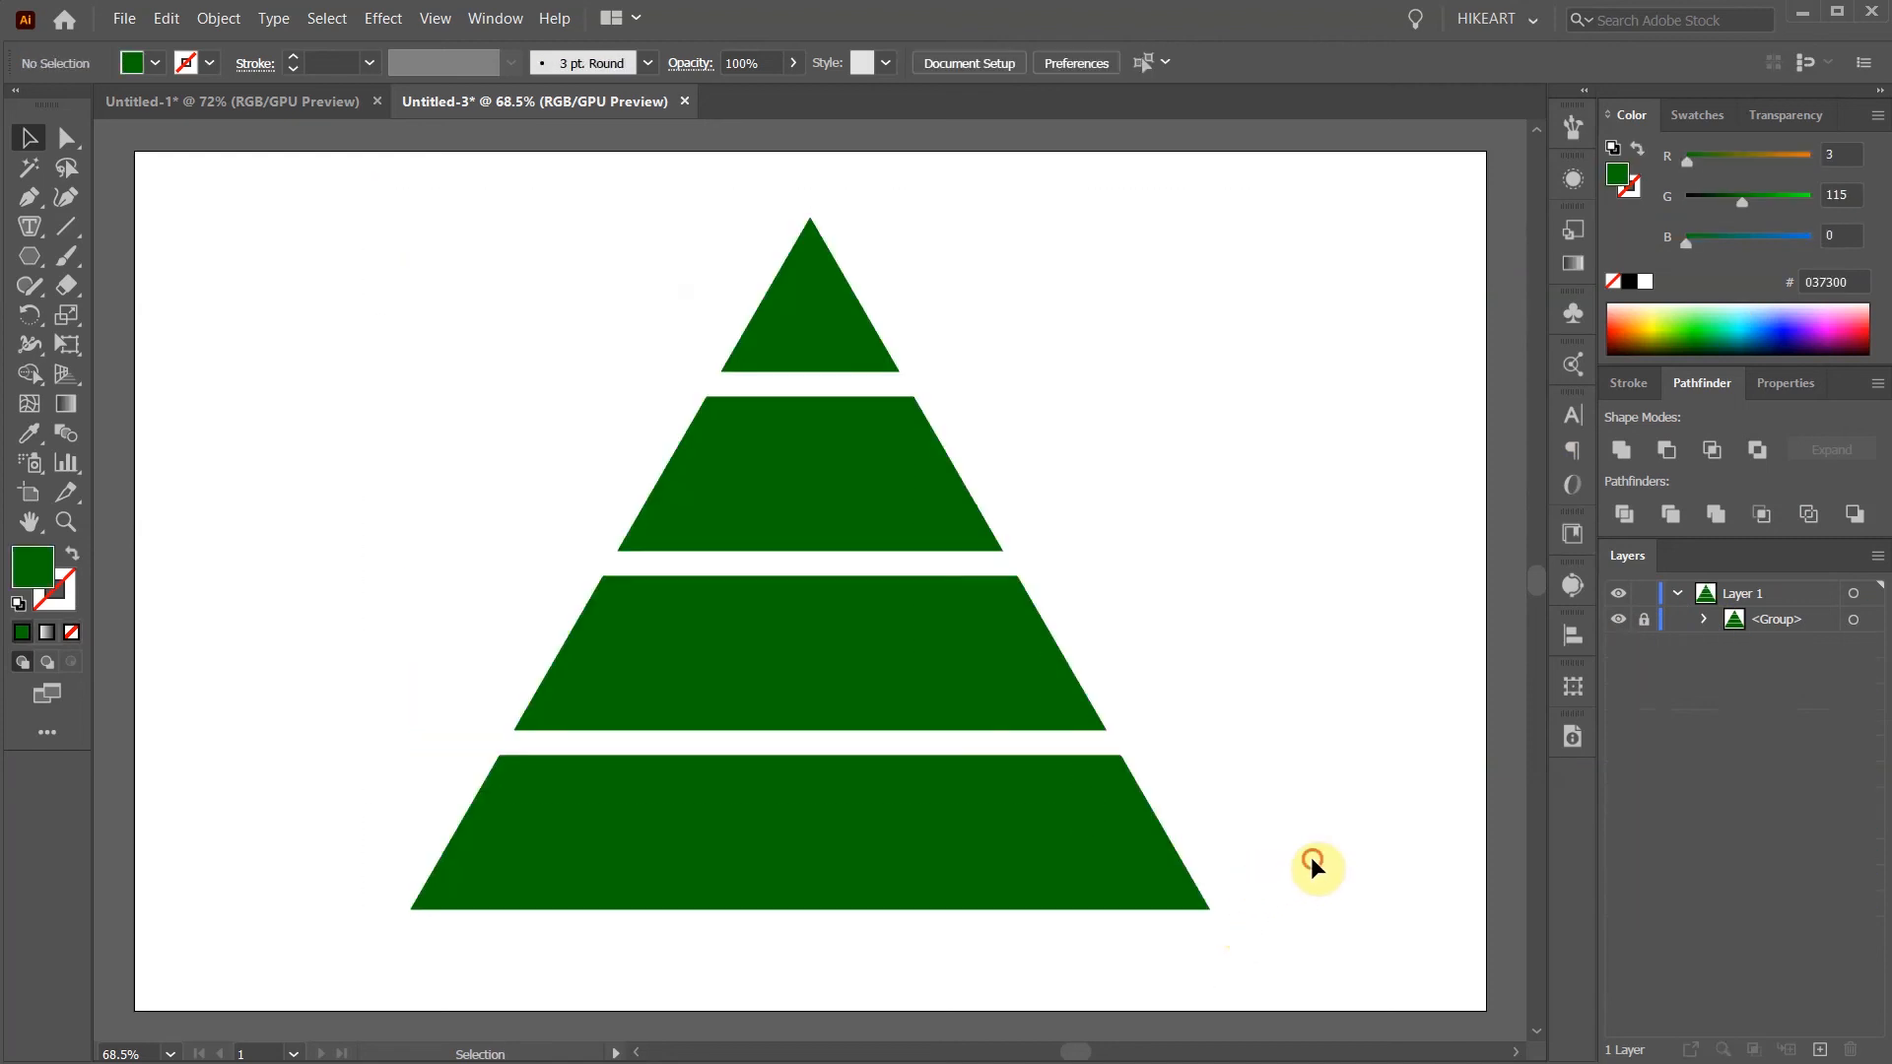